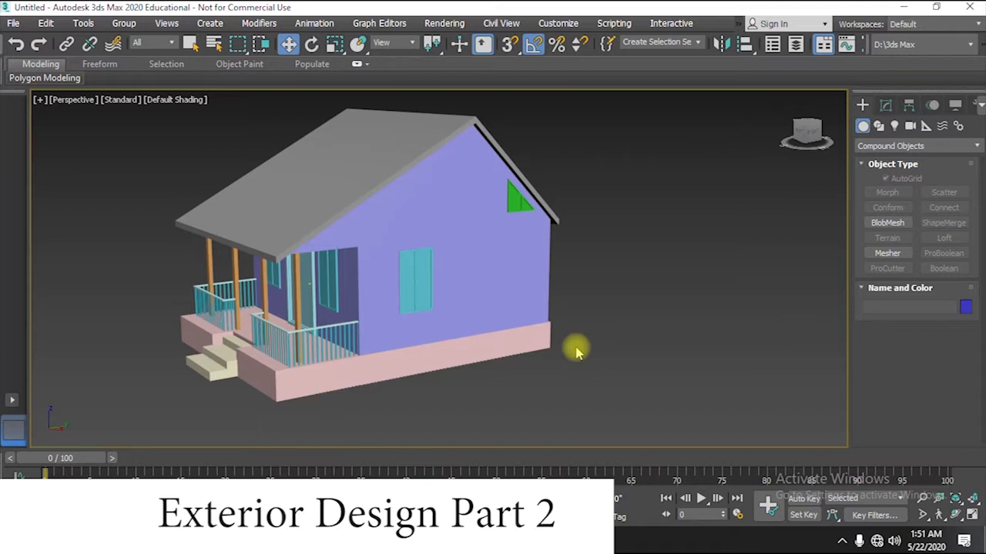
Open the Material Editor, place it clear of the house model and check the first two sample slots.
{"action": "scroll", "coordinate": [488, 346], "scroll_direction": "up", "scroll_amount": 2}
{"action": "key", "text": "m"}
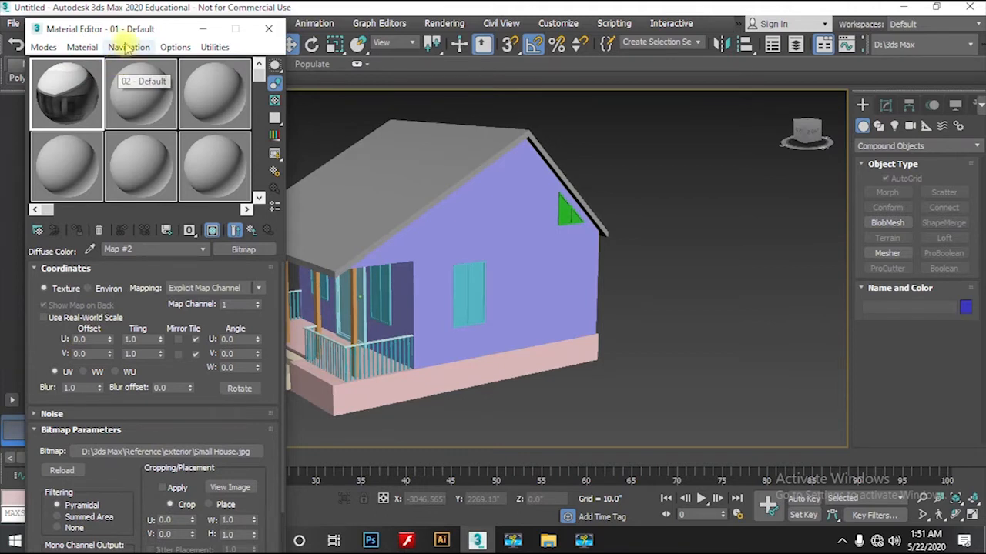
{"action": "left_click_drag", "start_coordinate": [132, 29], "coordinate": [122, 32]}
{"action": "middle_click_drag", "start_coordinate": [534, 292], "coordinate": [627, 285]}
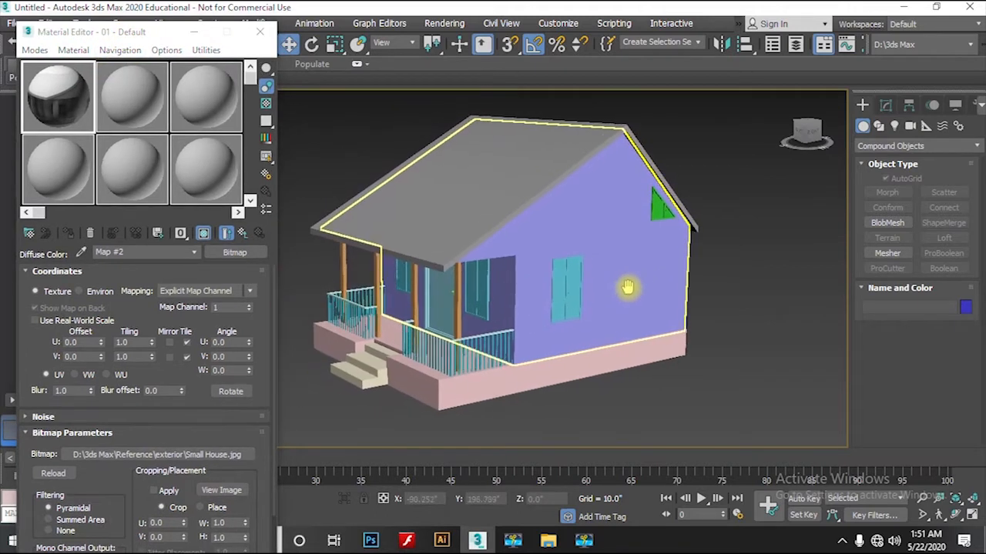
{"action": "left_click", "coordinate": [120, 97]}
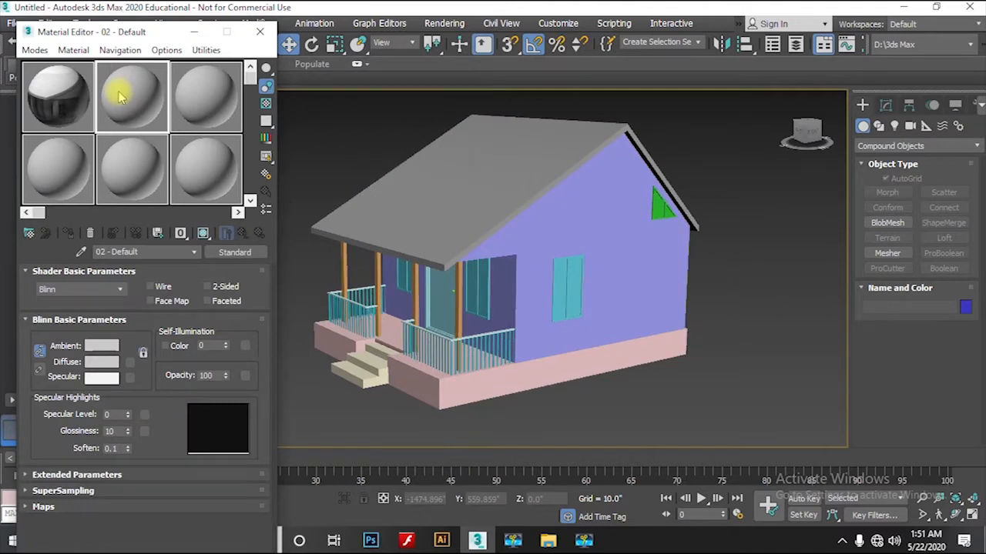
{"action": "left_click", "coordinate": [61, 96]}
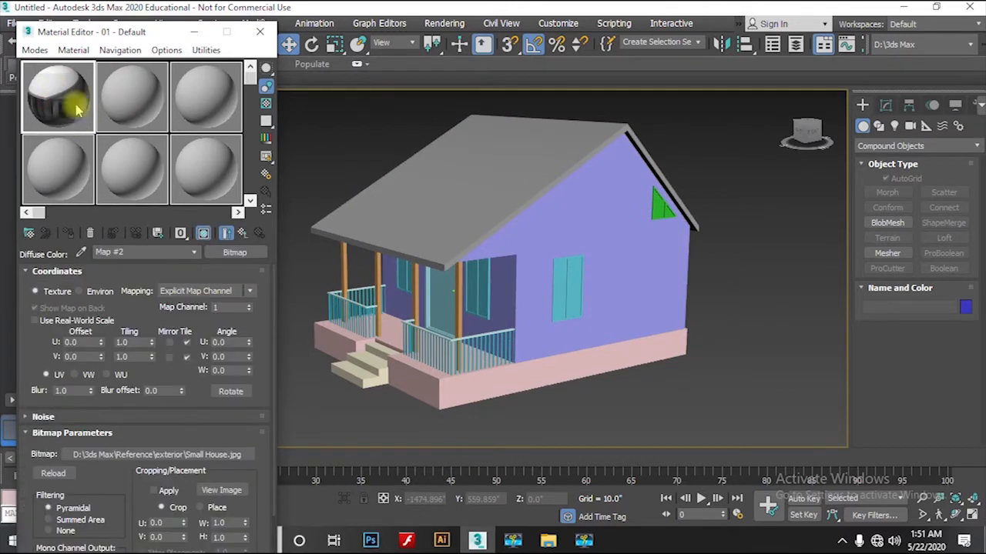
Undo the last change to restore the reference image plane beside the house, and clear the selection.
{"action": "middle_click_drag", "start_coordinate": [682, 275], "coordinate": [733, 322]}
{"action": "key", "text": "ctrl+z"}
{"action": "middle_click_drag", "start_coordinate": [667, 301], "coordinate": [657, 326], "text": "alt"}
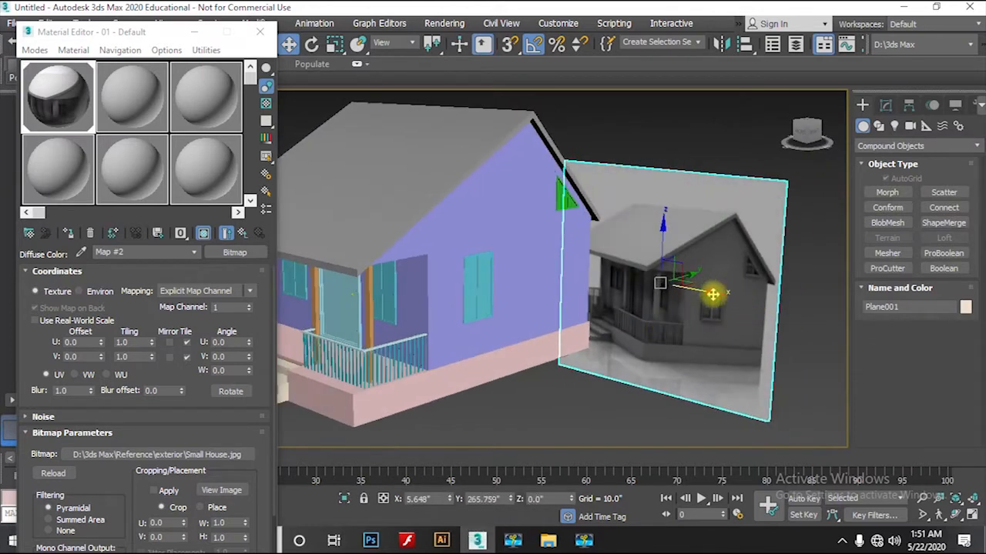
{"action": "middle_click_drag", "start_coordinate": [609, 359], "coordinate": [755, 351], "text": "alt"}
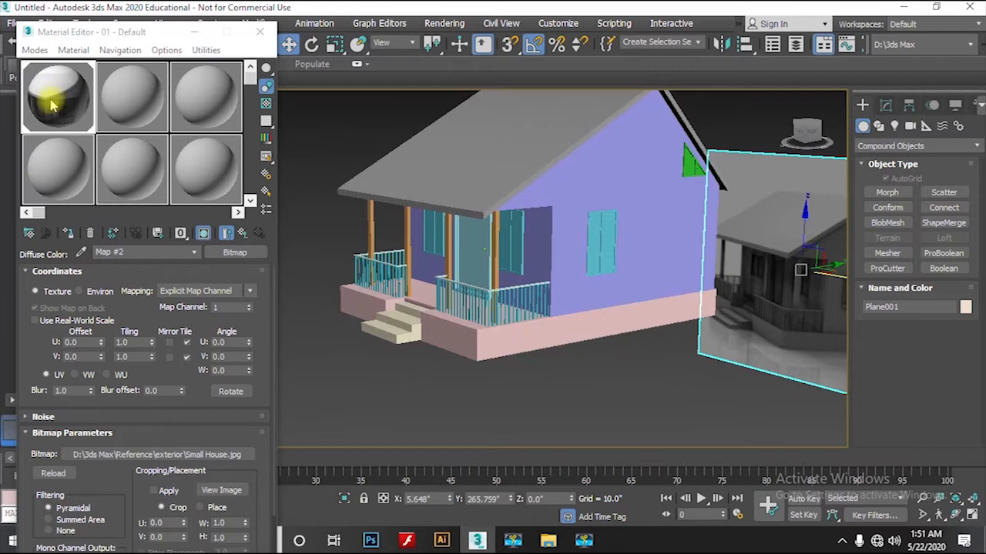
{"action": "scroll", "coordinate": [521, 326], "scroll_direction": "down", "scroll_amount": 3}
{"action": "left_click", "coordinate": [572, 369]}
{"action": "scroll", "coordinate": [560, 241], "scroll_direction": "up", "scroll_amount": 2}
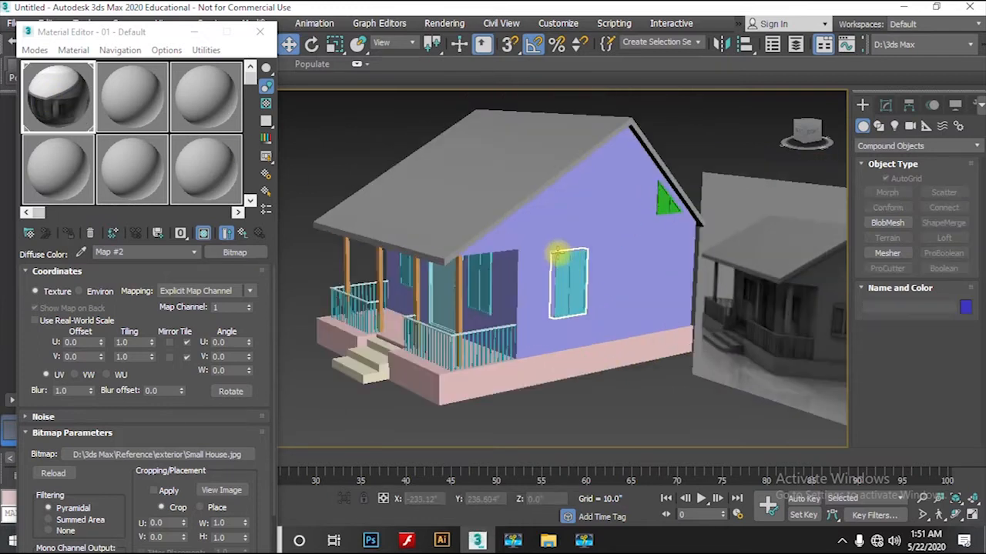
Select the house walls and rename the second sample material as "wall".
{"action": "left_click", "coordinate": [585, 220]}
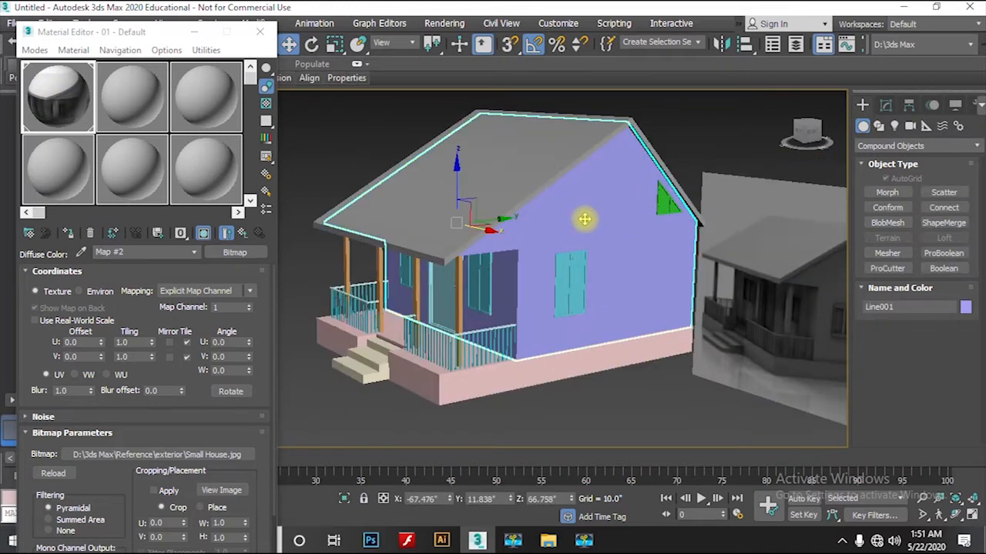
{"action": "left_click", "coordinate": [629, 400]}
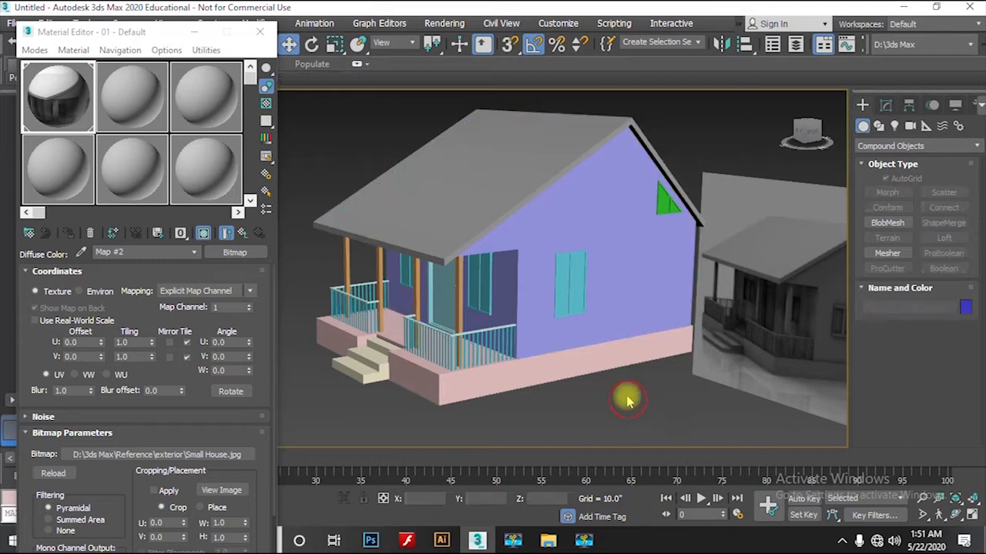
{"action": "left_click", "coordinate": [603, 221]}
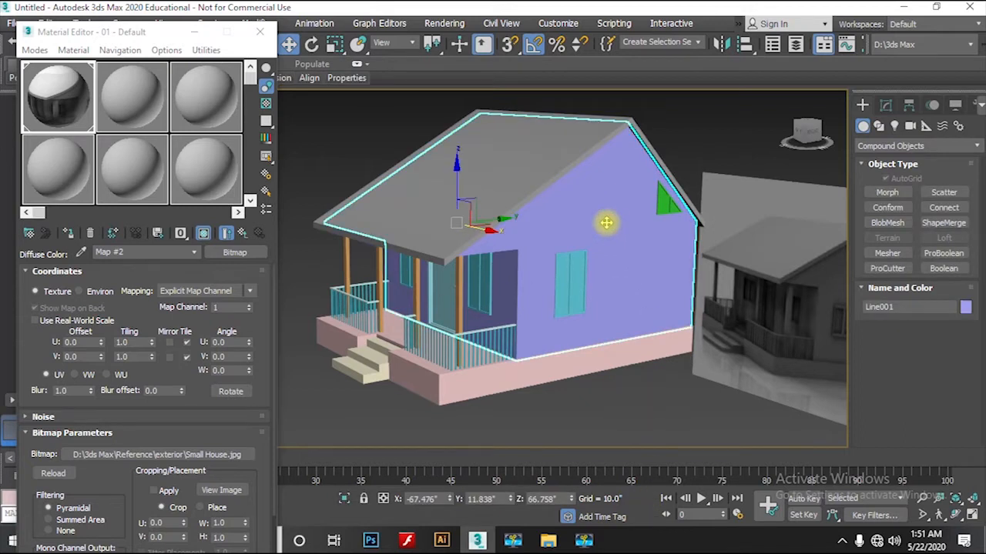
{"action": "left_click", "coordinate": [137, 96]}
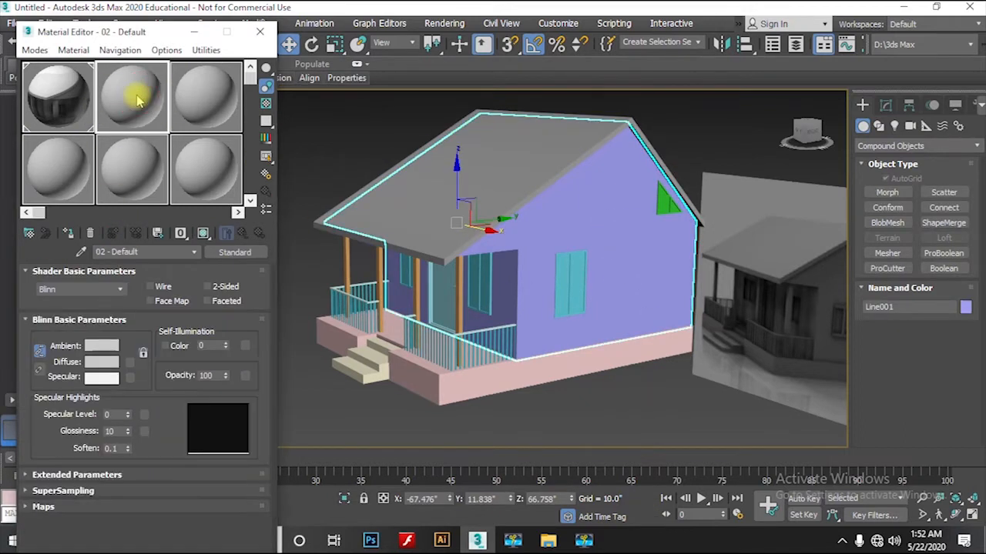
{"action": "left_click", "coordinate": [163, 256]}
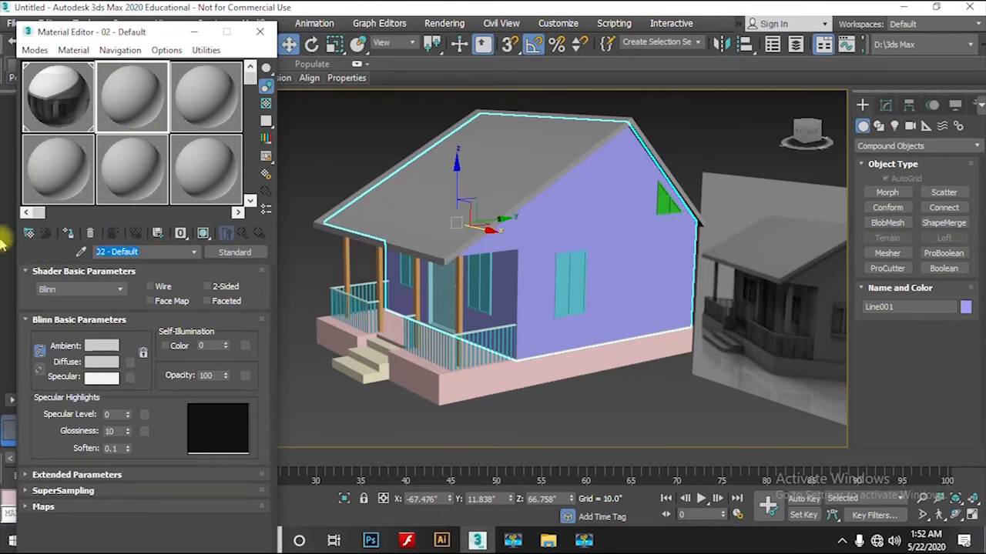
{"action": "type", "text": "wall"}
{"action": "key", "text": "Return"}
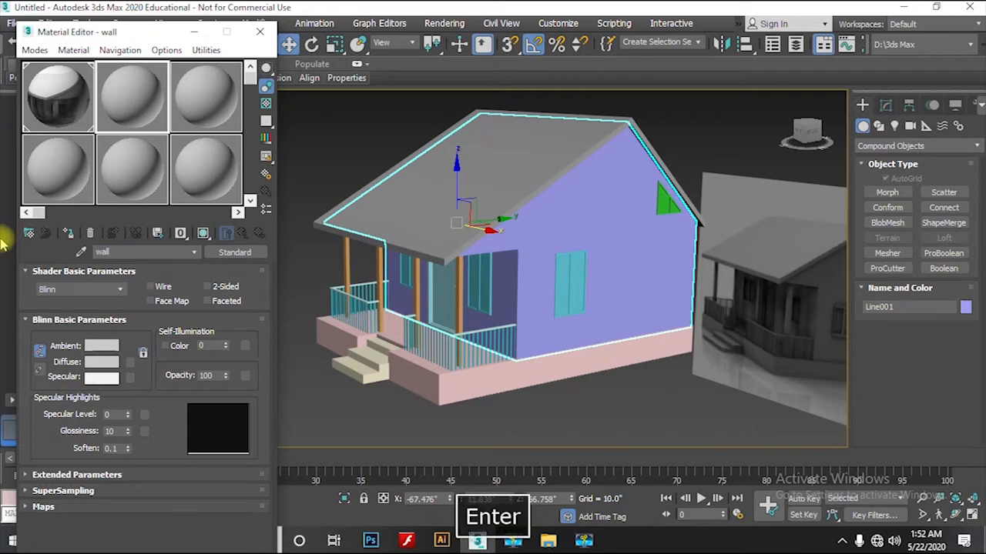
Change the wall material to the Architectural type and apply the Paint Flat template.
{"action": "left_click", "coordinate": [235, 252]}
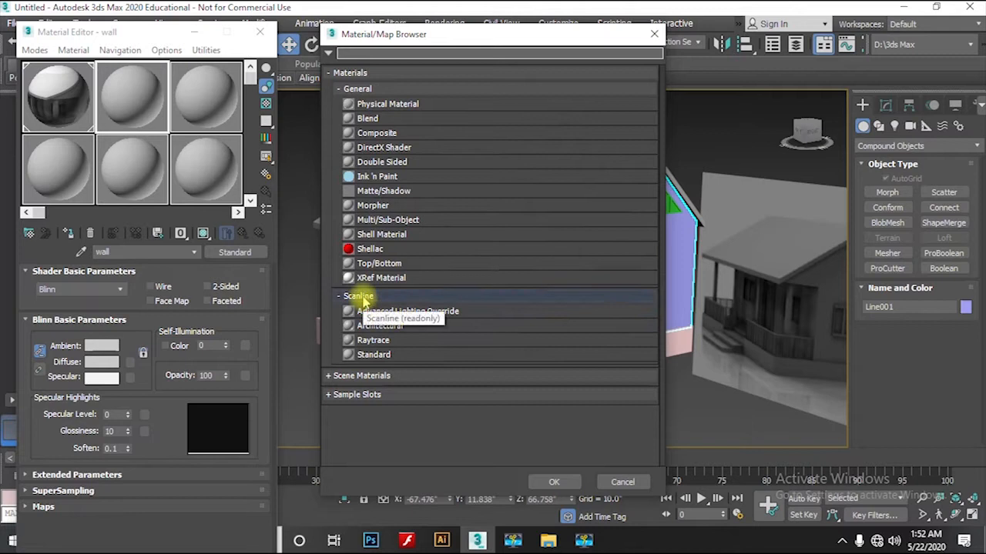
{"action": "double_click", "coordinate": [398, 327]}
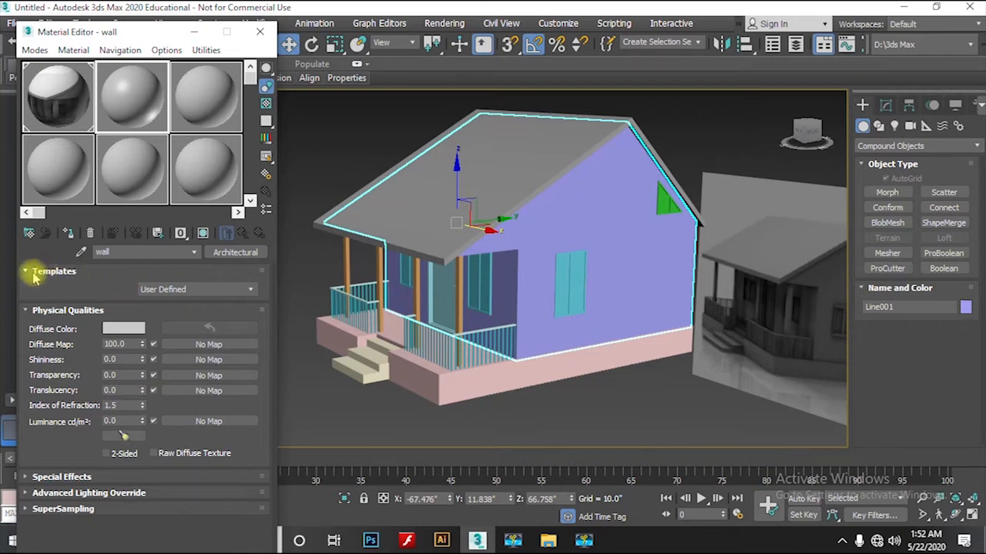
{"action": "left_click", "coordinate": [191, 288]}
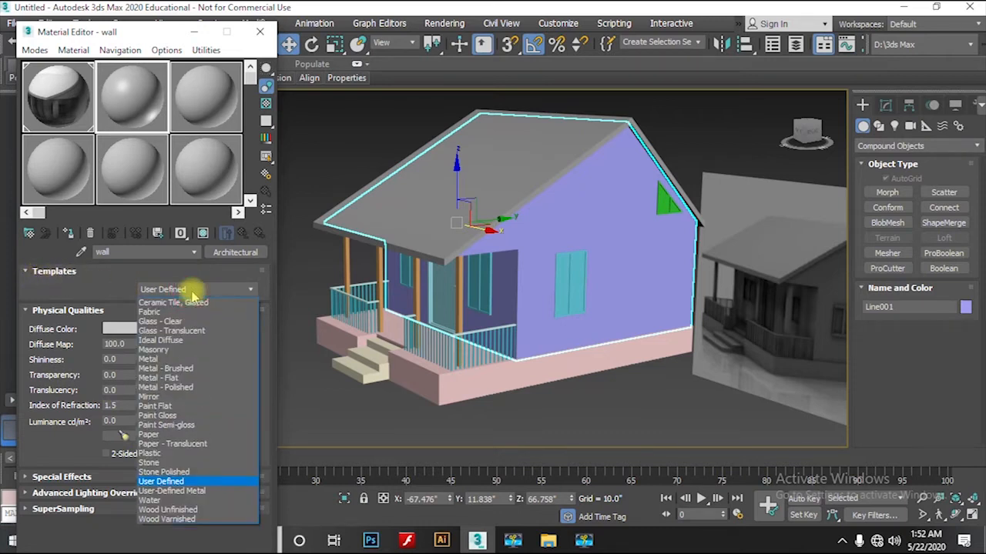
{"action": "left_click", "coordinate": [187, 407]}
Set the wall material's diffuse color to near-white (RGB 253, 253, 253) and assign it to the selected house walls.
{"action": "left_click", "coordinate": [124, 329]}
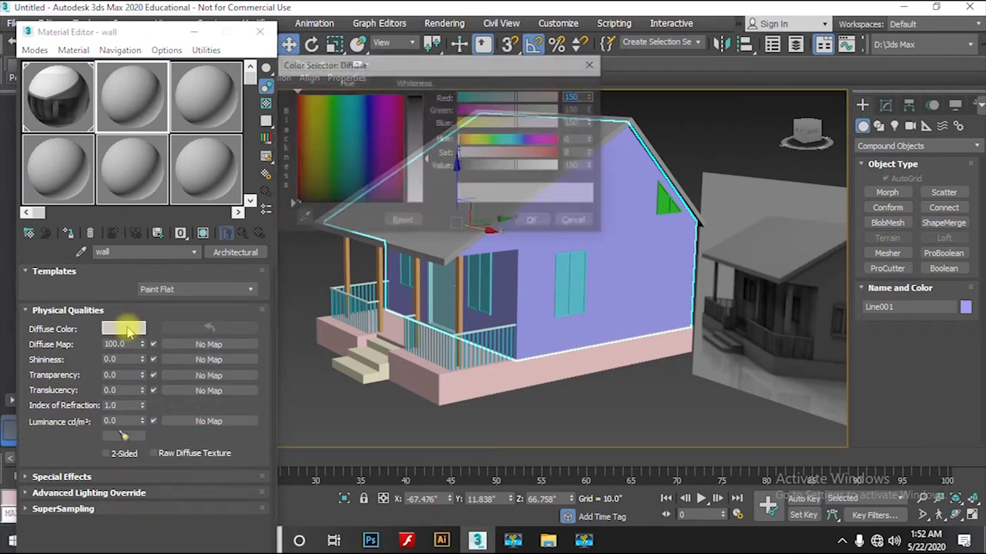
{"action": "left_click_drag", "start_coordinate": [420, 163], "coordinate": [421, 204]}
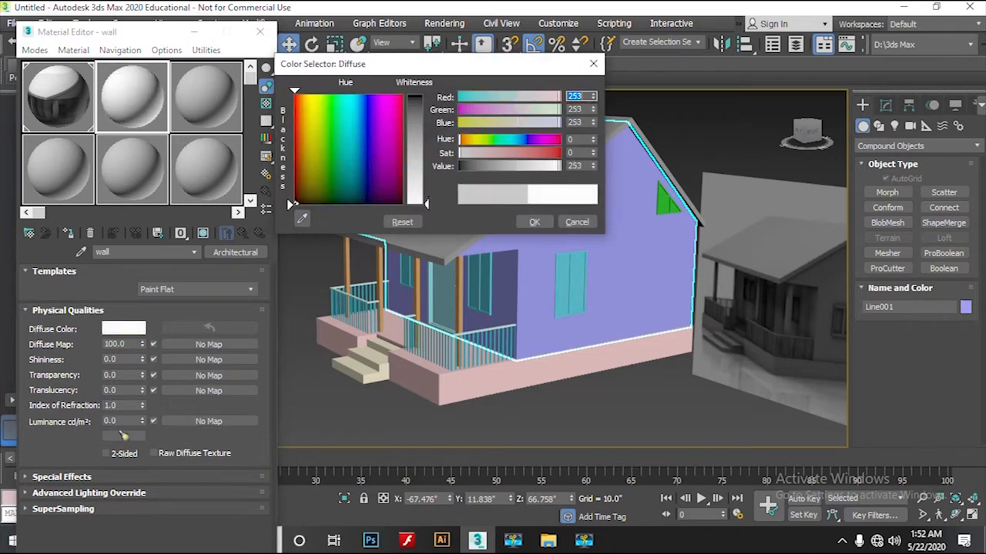
{"action": "left_click", "coordinate": [532, 223]}
{"action": "left_click", "coordinate": [415, 173]}
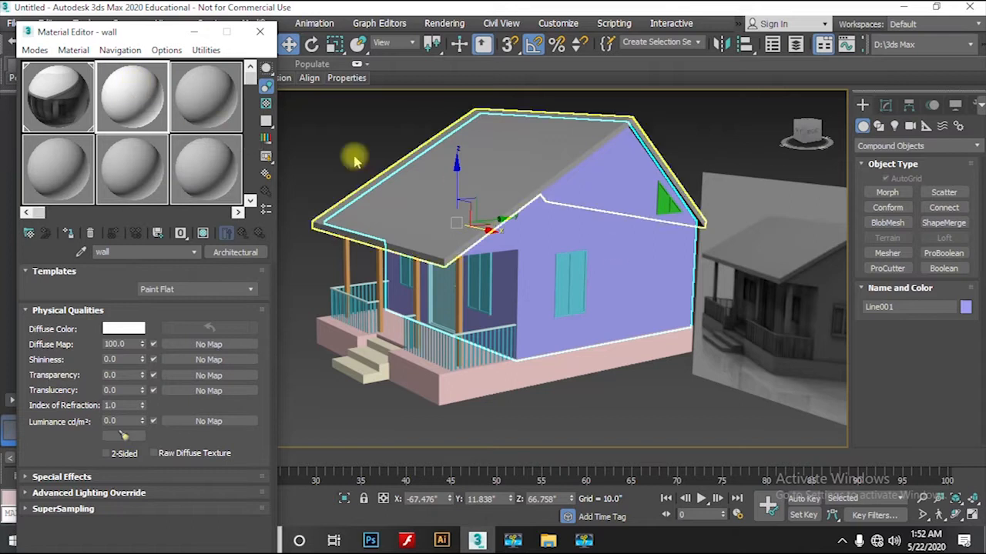
{"action": "left_click", "coordinate": [67, 234]}
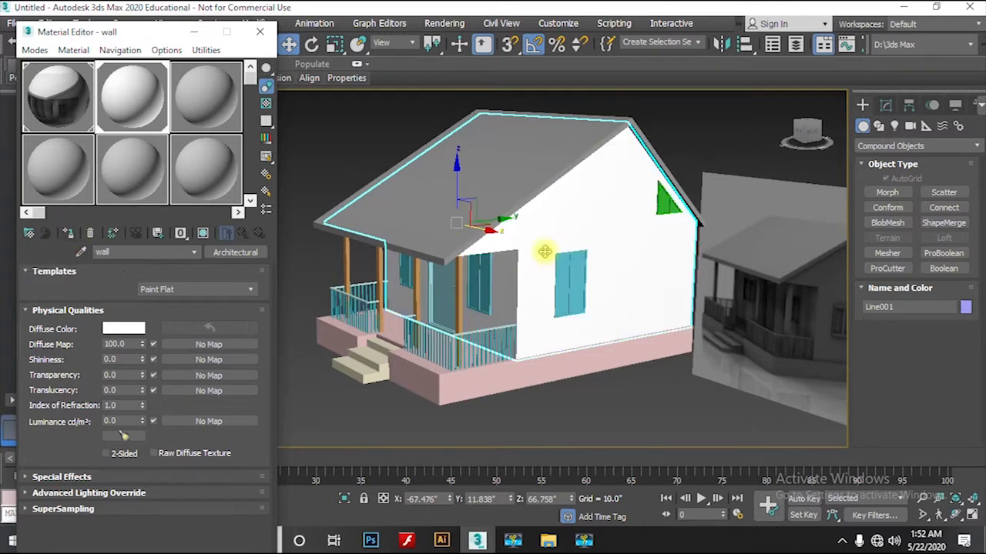
Rename the third sample material as "wood".
{"action": "left_click", "coordinate": [203, 89]}
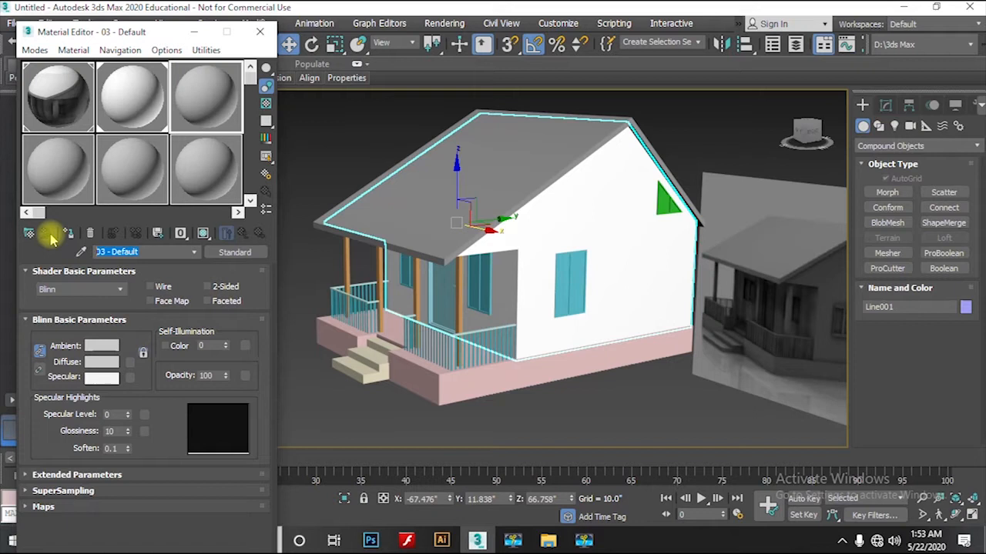
{"action": "type", "text": "woo"}
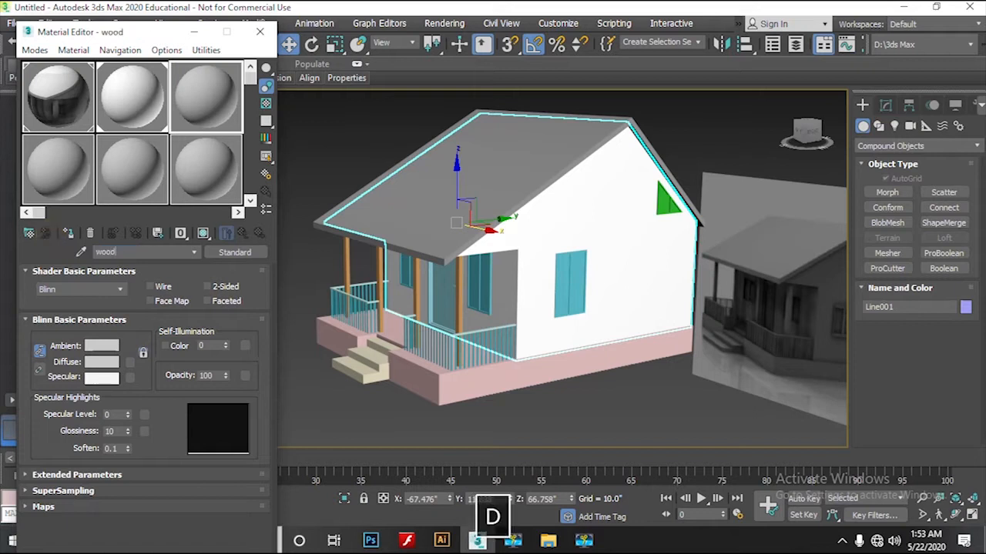
{"action": "type", "text": "d"}
{"action": "key", "text": "Return"}
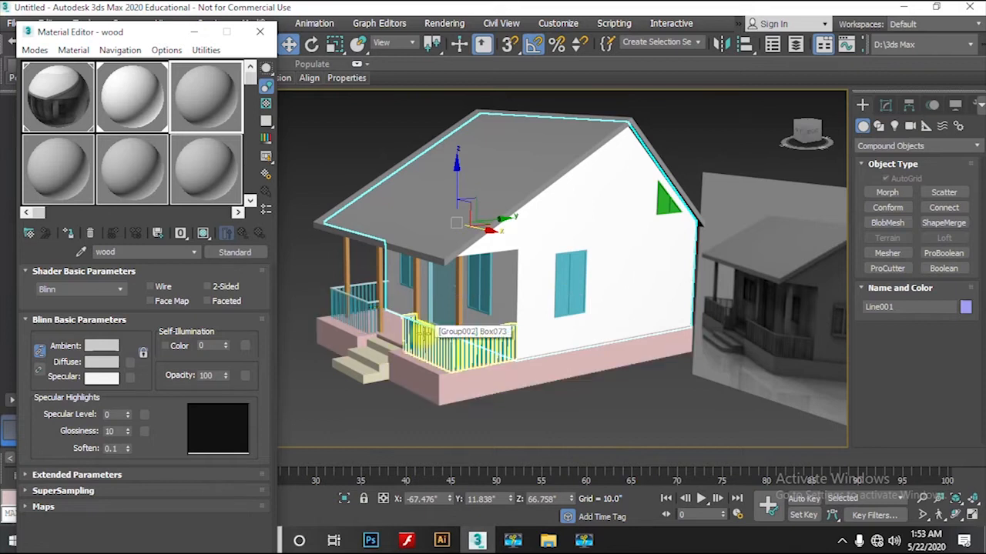
Change the wood material to the Architectural type and apply the Wood Varnished template.
{"action": "left_click", "coordinate": [235, 253]}
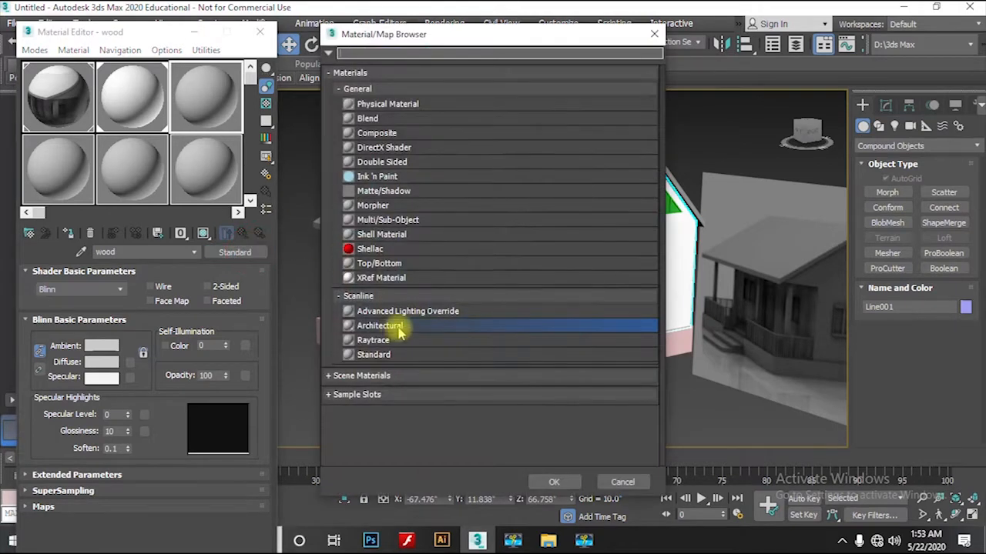
{"action": "double_click", "coordinate": [399, 330]}
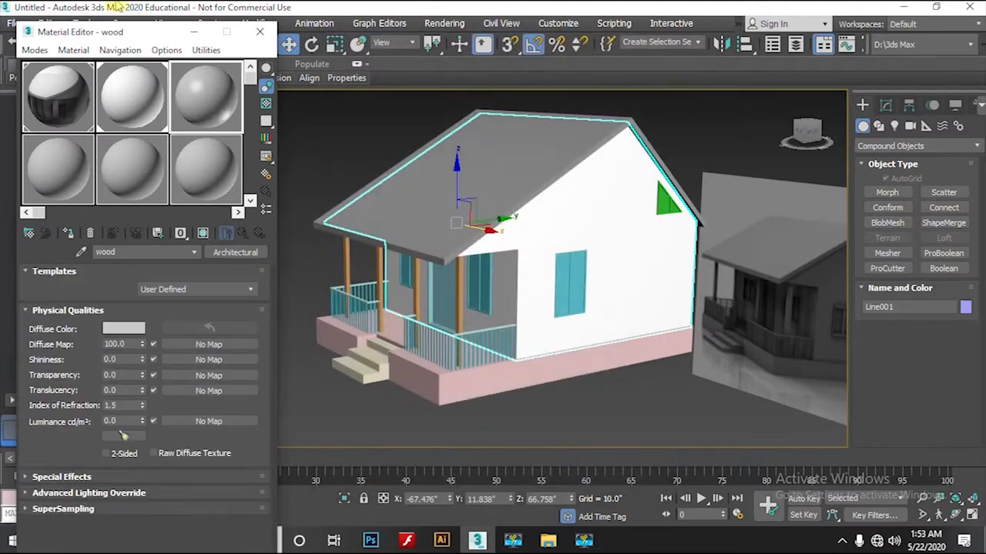
{"action": "left_click", "coordinate": [206, 289]}
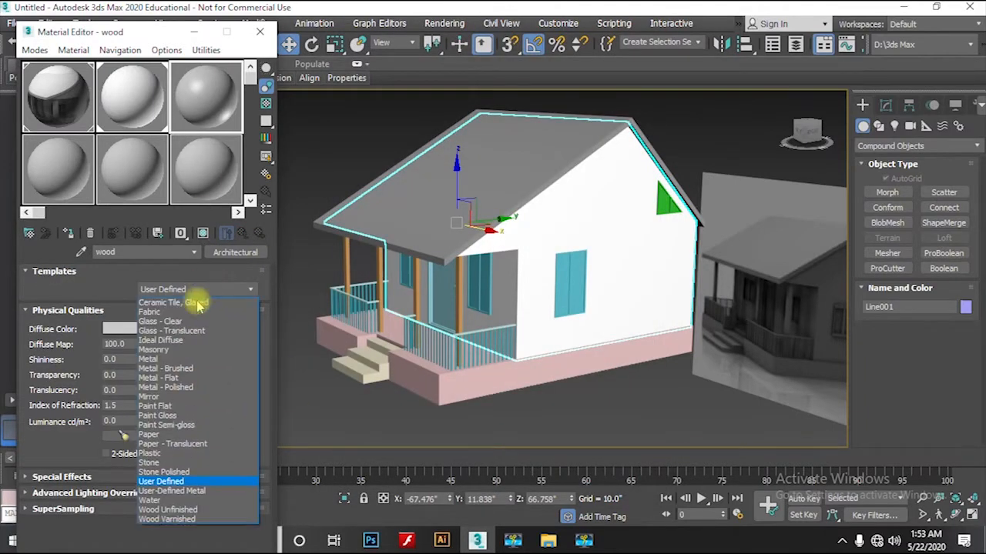
{"action": "left_click", "coordinate": [180, 520]}
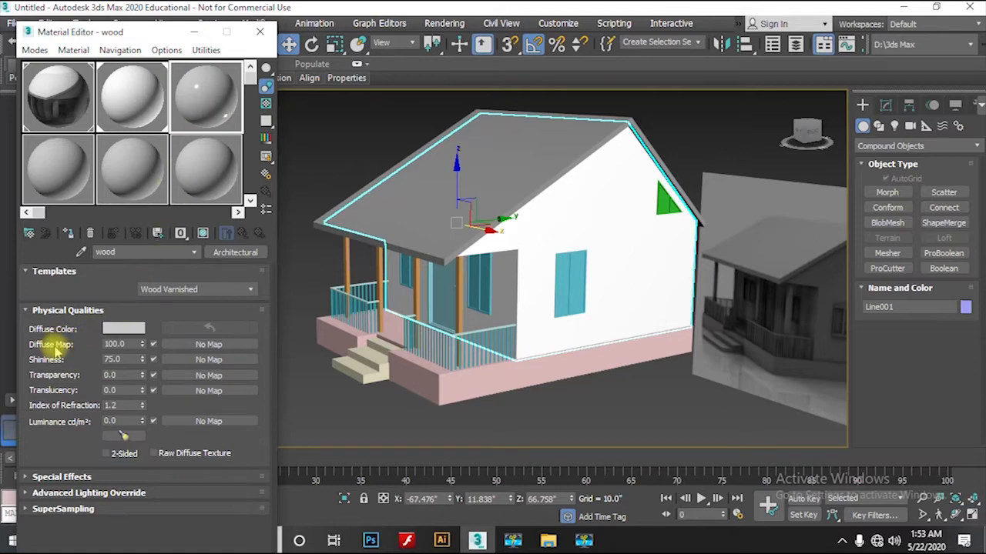
Load the "wood 3" image from the Reference textures folder as a Bitmap in the wood material's diffuse map.
{"action": "left_click", "coordinate": [209, 345]}
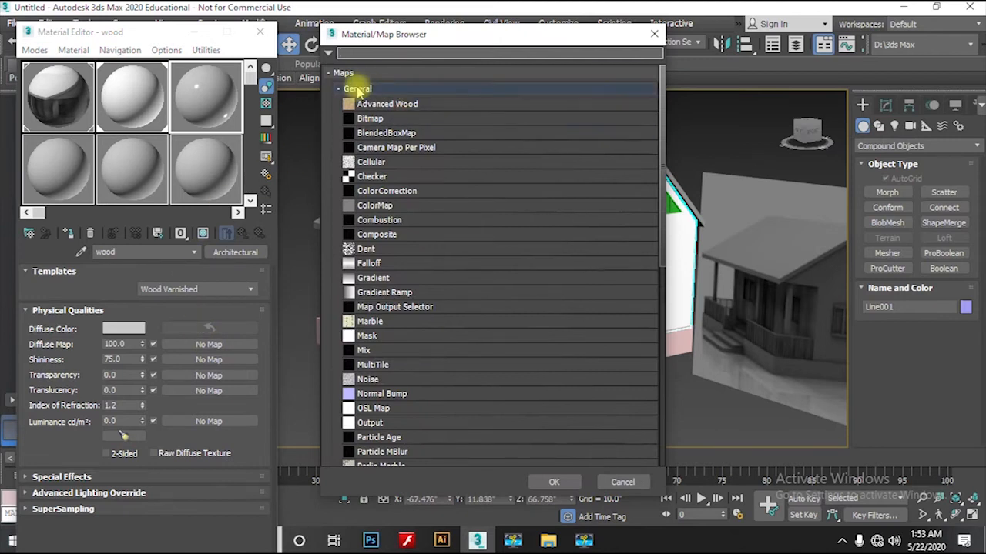
{"action": "double_click", "coordinate": [413, 119]}
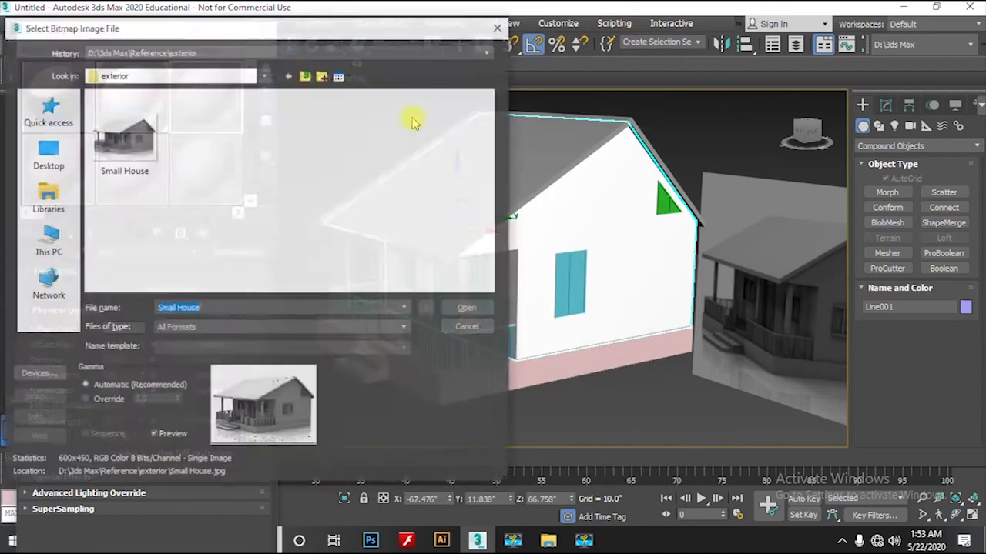
{"action": "left_click", "coordinate": [306, 76]}
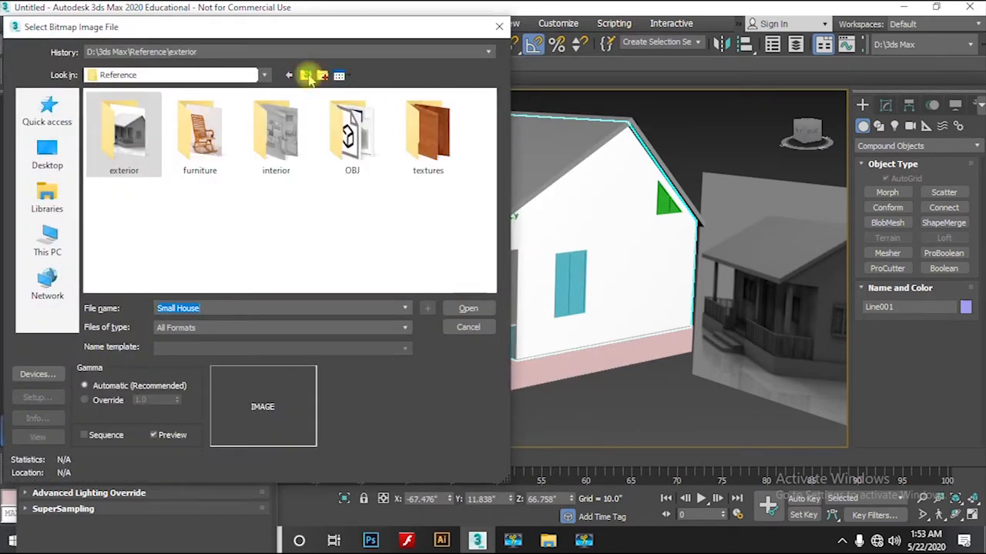
{"action": "double_click", "coordinate": [427, 127]}
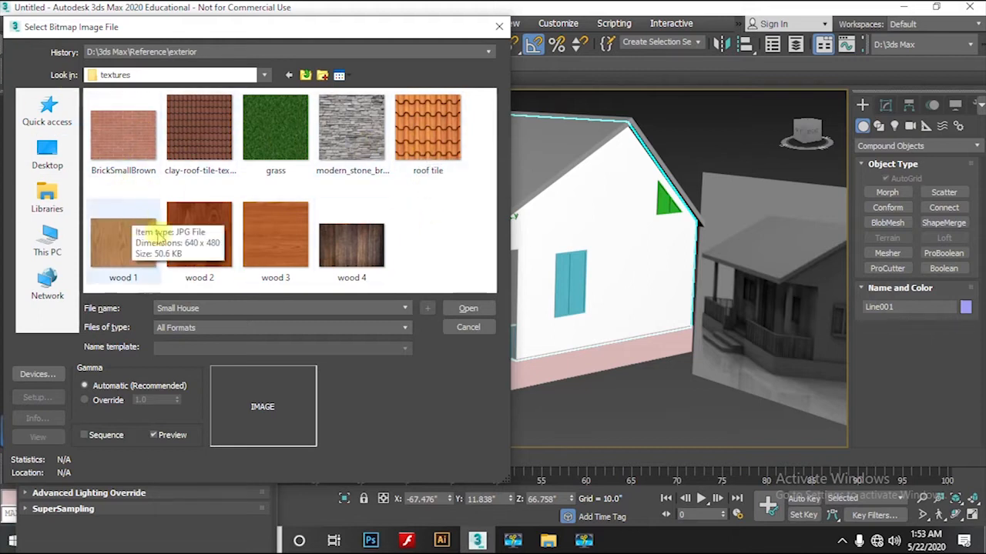
{"action": "left_click", "coordinate": [261, 229]}
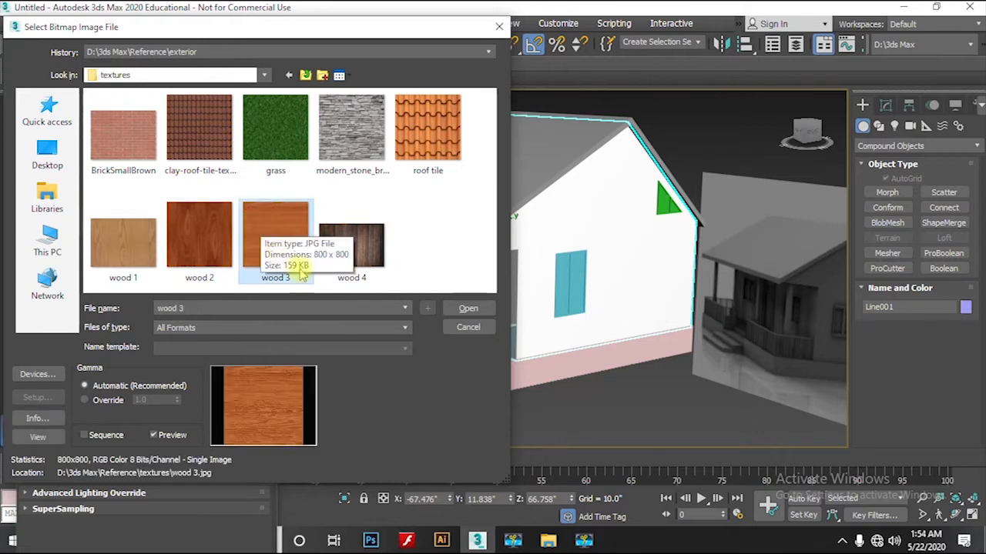
{"action": "left_click", "coordinate": [469, 310]}
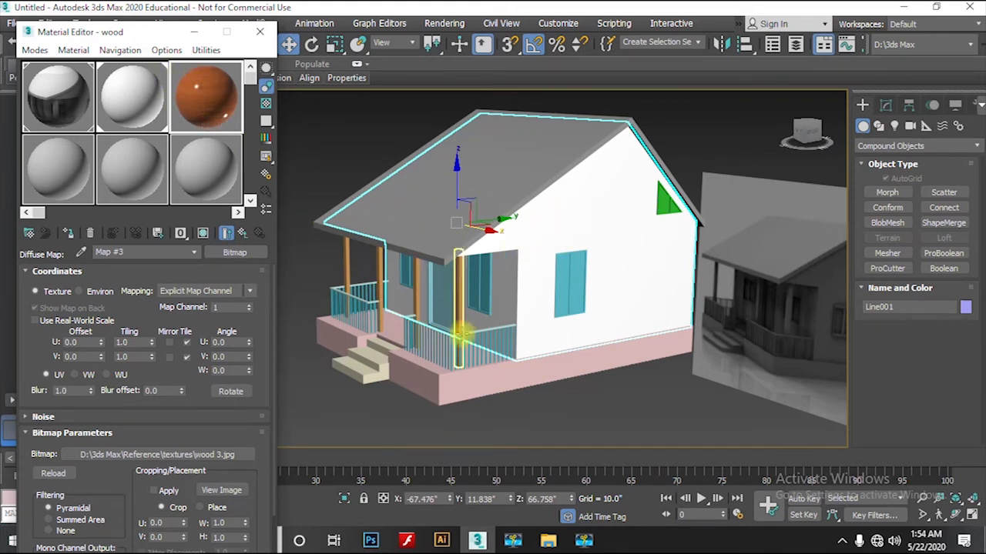
Select the side windows, gable window, front windows, door and the front porch railing of the house together.
{"action": "left_click", "coordinate": [564, 299]}
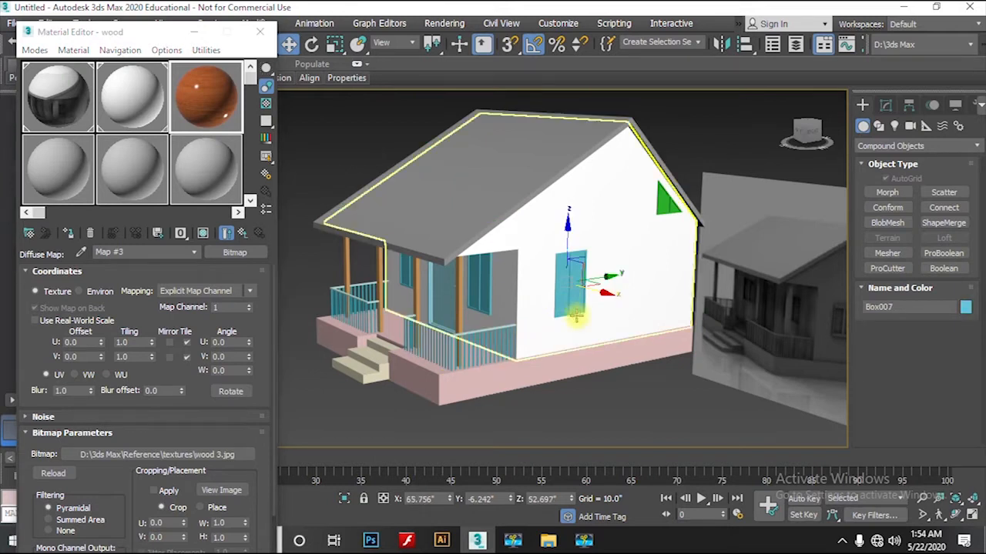
{"action": "scroll", "coordinate": [576, 316], "scroll_direction": "up", "scroll_amount": 6}
{"action": "middle_click_drag", "start_coordinate": [585, 275], "coordinate": [596, 253], "text": "alt"}
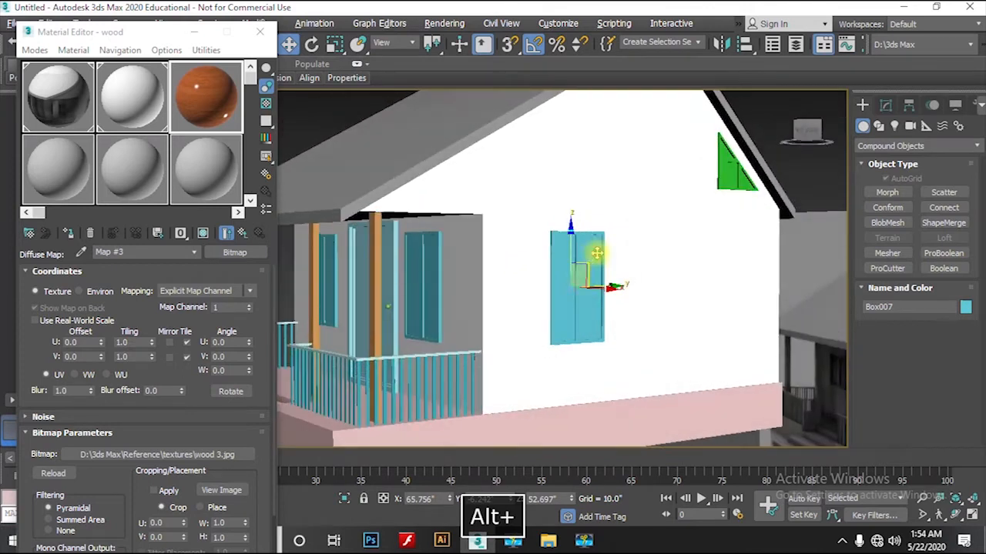
{"action": "left_click", "coordinate": [516, 284], "text": "ctrl"}
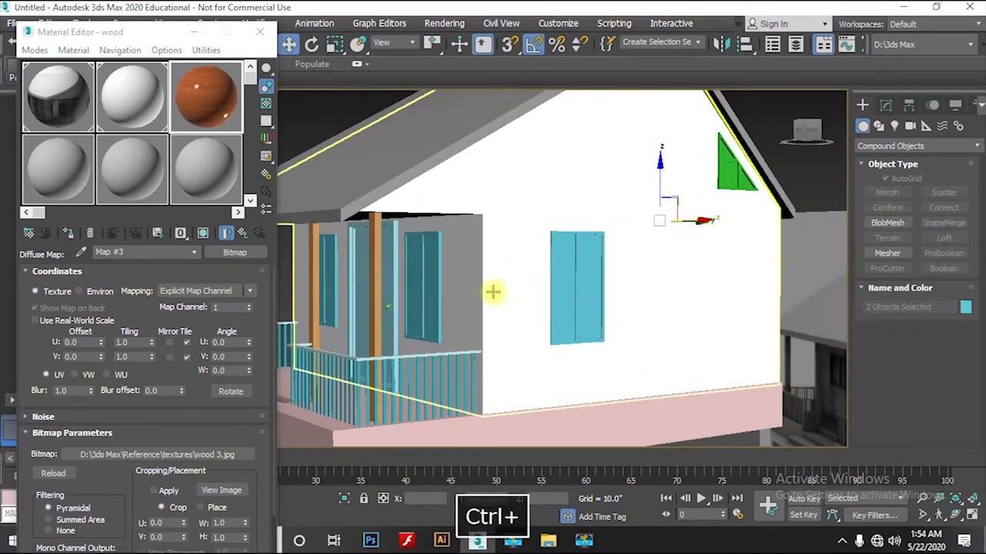
{"action": "left_click", "coordinate": [423, 263], "text": "ctrl"}
{"action": "middle_click_drag", "start_coordinate": [400, 306], "coordinate": [550, 293], "text": "alt"}
{"action": "left_click", "coordinate": [506, 286], "text": "ctrl"}
{"action": "left_click", "coordinate": [394, 267], "text": "ctrl"}
{"action": "middle_click_drag", "start_coordinate": [370, 314], "coordinate": [761, 322], "text": "alt"}
{"action": "left_click", "coordinate": [422, 258], "text": "ctrl"}
{"action": "left_click", "coordinate": [717, 341], "text": "ctrl"}
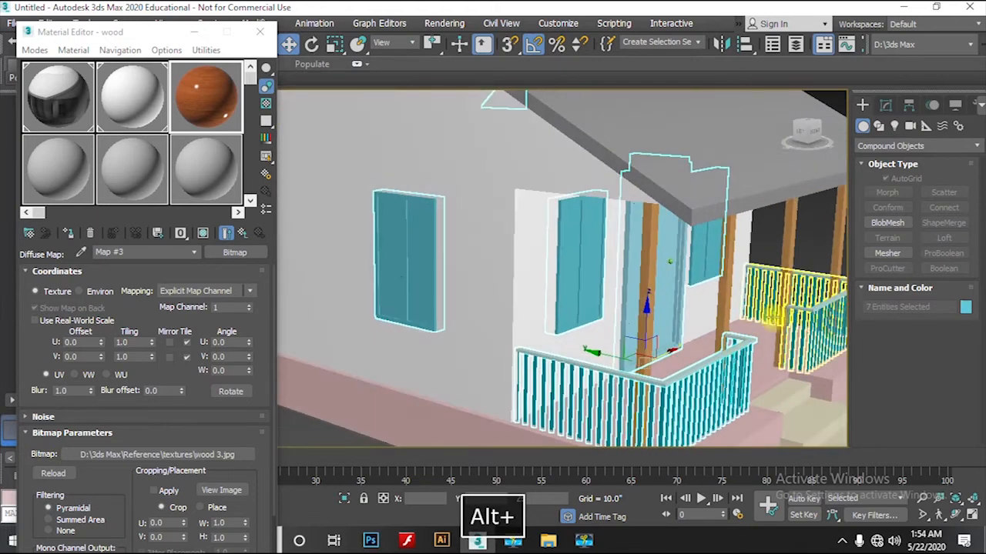
Add the other porch railing and the four porch posts to the selection and assign the wood material to all selected parts.
{"action": "left_click", "coordinate": [801, 308], "text": "ctrl"}
{"action": "left_click", "coordinate": [793, 245], "text": "ctrl"}
{"action": "left_click", "coordinate": [828, 237], "text": "ctrl"}
{"action": "left_click", "coordinate": [735, 243], "text": "ctrl"}
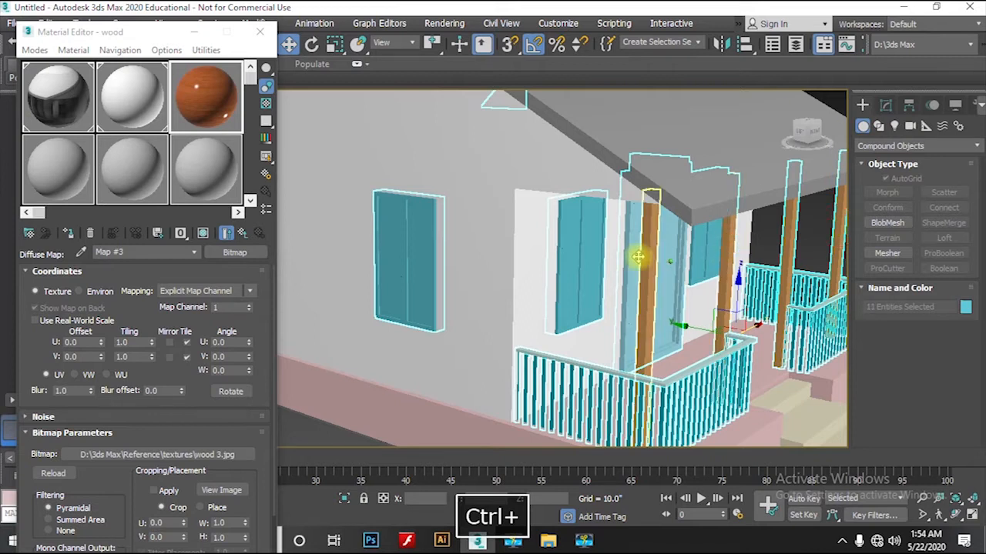
{"action": "left_click", "coordinate": [651, 258], "text": "ctrl"}
{"action": "scroll", "coordinate": [724, 320], "scroll_direction": "down", "scroll_amount": 5}
{"action": "middle_click_drag", "start_coordinate": [724, 320], "coordinate": [446, 319], "text": "alt"}
{"action": "middle_click_drag", "start_coordinate": [525, 298], "coordinate": [516, 305], "text": "alt"}
{"action": "scroll", "coordinate": [515, 304], "scroll_direction": "up", "scroll_amount": 1}
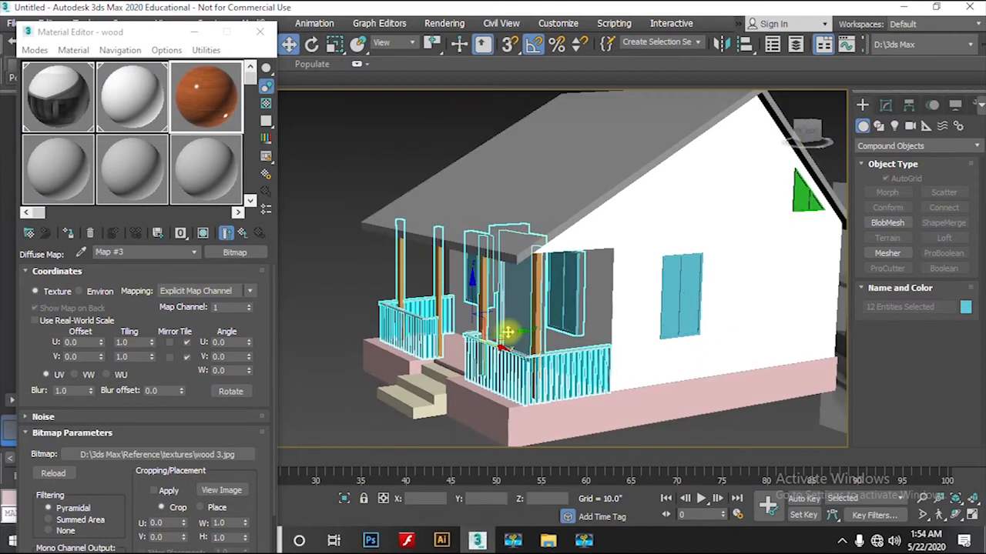
{"action": "scroll", "coordinate": [446, 359], "scroll_direction": "up", "scroll_amount": 3}
{"action": "middle_click_drag", "start_coordinate": [493, 339], "coordinate": [499, 313]}
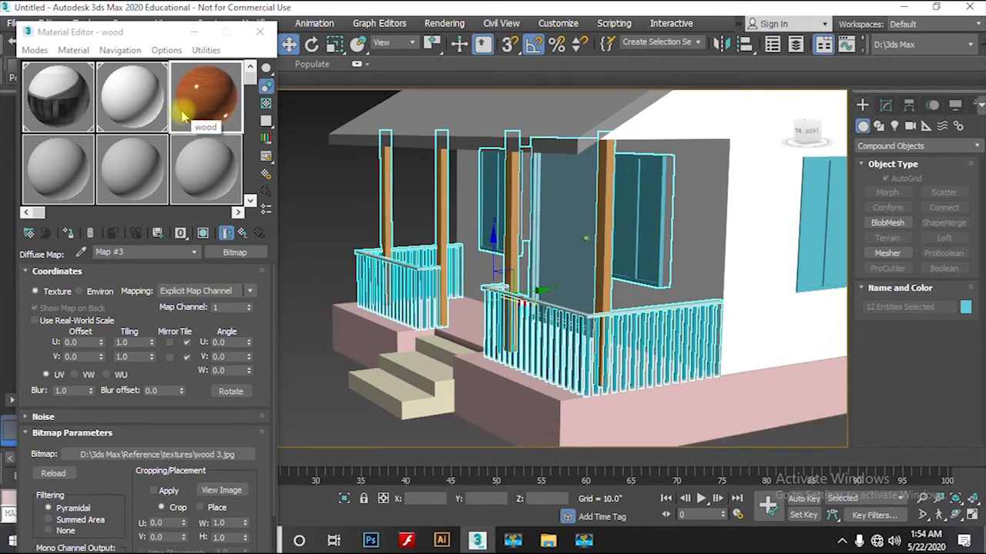
{"action": "left_click", "coordinate": [68, 235]}
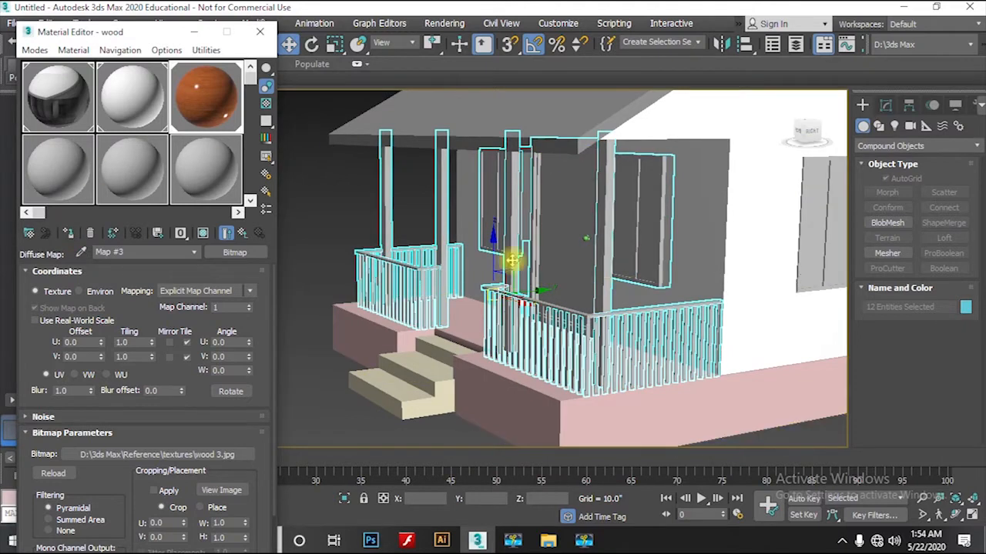
Show the shaded wood texture in the viewport and select the side window to check its wood grain.
{"action": "middle_click_drag", "start_coordinate": [542, 283], "coordinate": [590, 272], "text": "alt"}
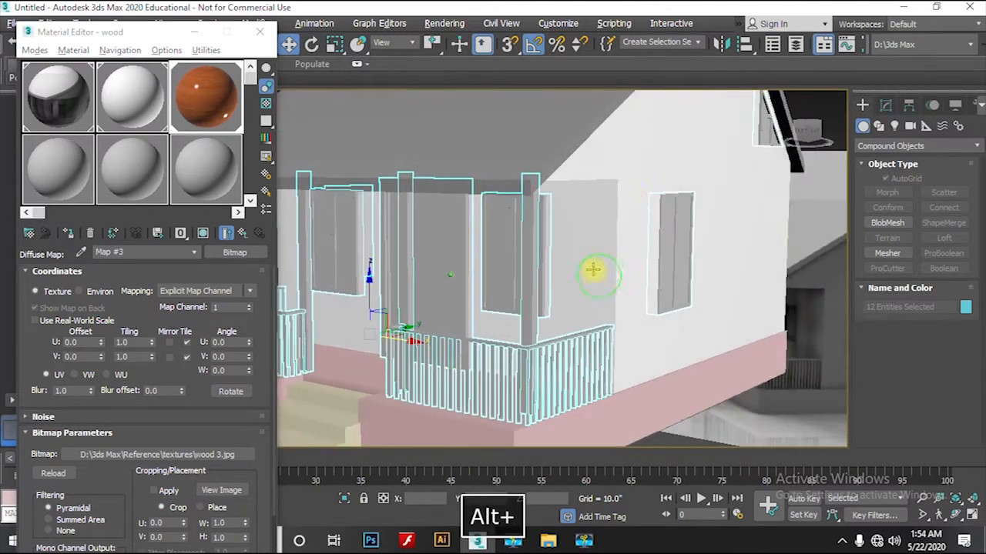
{"action": "middle_click_drag", "start_coordinate": [606, 333], "coordinate": [555, 273], "text": "alt"}
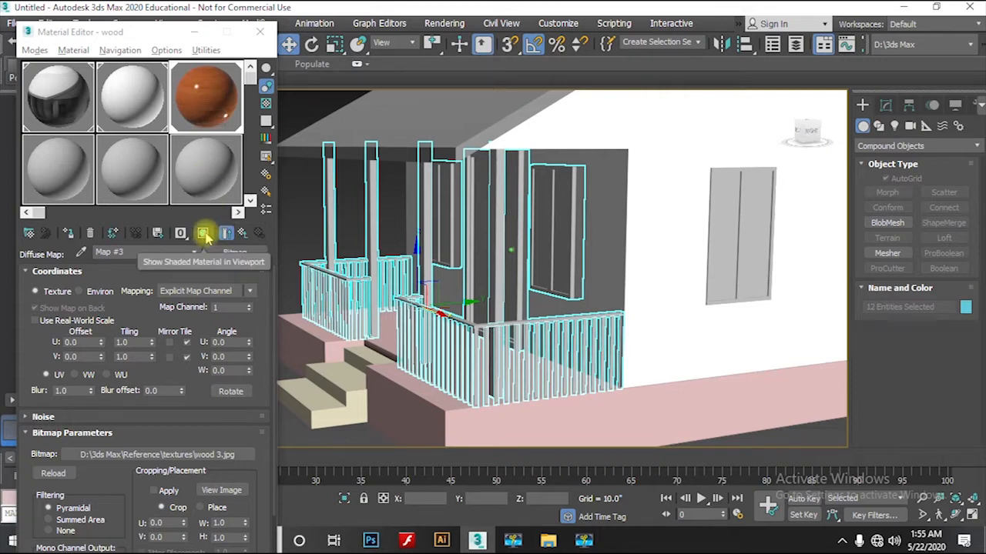
{"action": "left_click", "coordinate": [203, 234]}
{"action": "middle_click_drag", "start_coordinate": [531, 273], "coordinate": [735, 238], "text": "alt"}
{"action": "middle_click_drag", "start_coordinate": [514, 262], "coordinate": [723, 300], "text": "alt"}
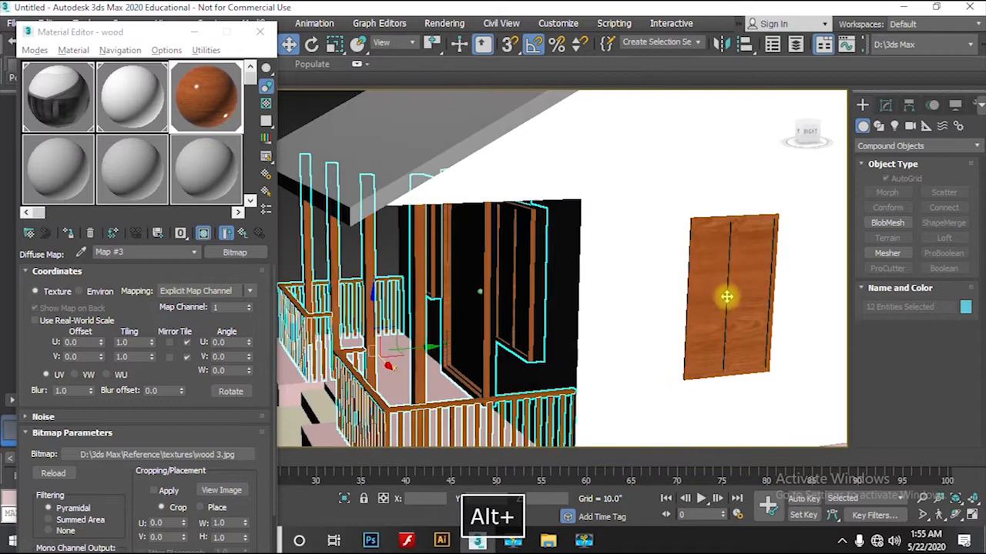
{"action": "left_click", "coordinate": [723, 300]}
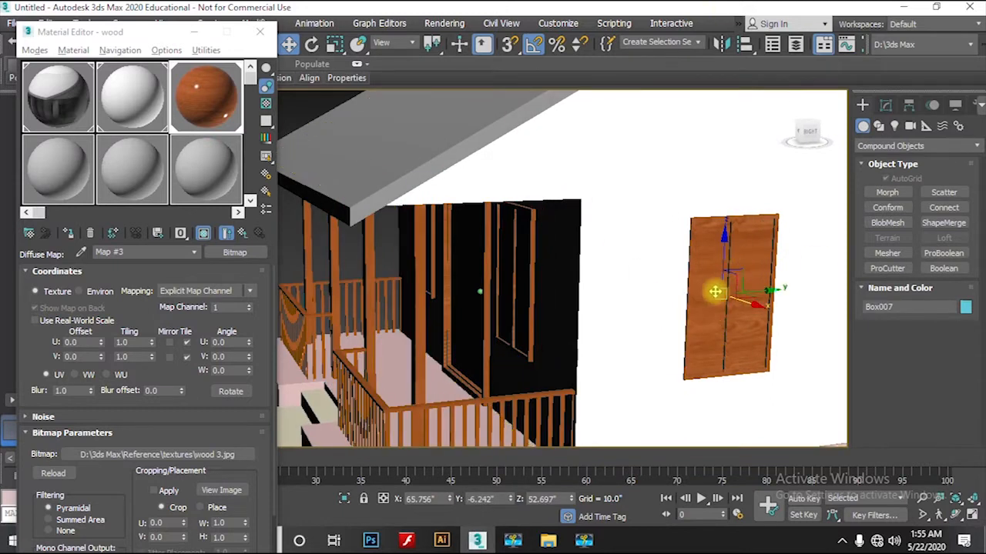
{"action": "middle_click_drag", "start_coordinate": [763, 359], "coordinate": [655, 297], "text": "alt"}
{"action": "scroll", "coordinate": [688, 286], "scroll_direction": "down", "scroll_amount": 3}
{"action": "scroll", "coordinate": [689, 242], "scroll_direction": "up", "scroll_amount": 10}
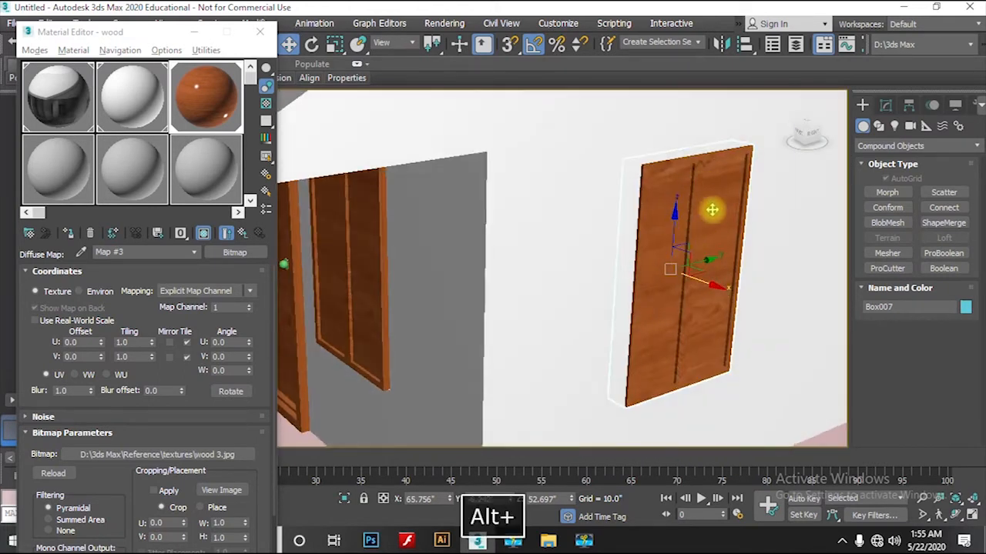
{"action": "middle_click_drag", "start_coordinate": [666, 281], "coordinate": [713, 231], "text": "alt"}
{"action": "scroll", "coordinate": [682, 280], "scroll_direction": "down", "scroll_amount": 6}
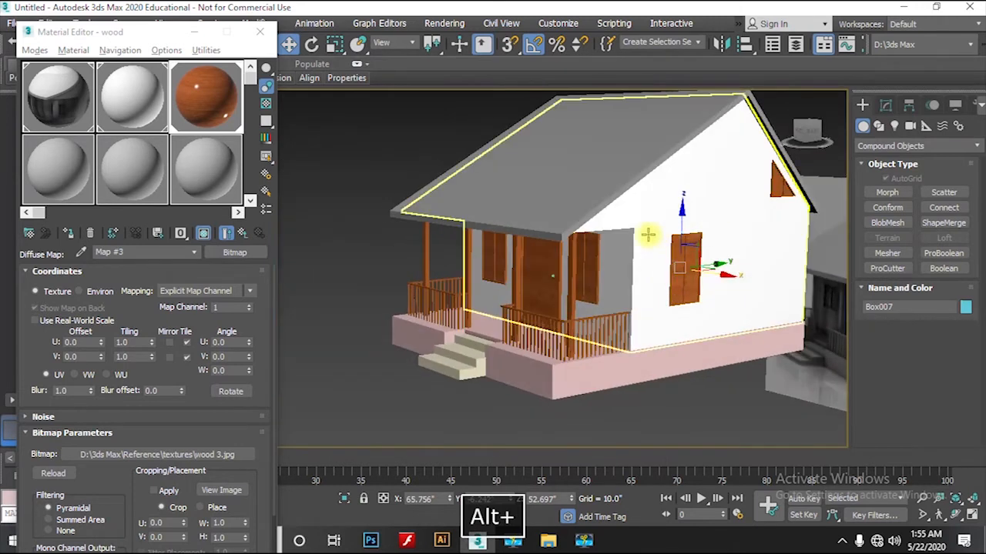
Change the fourth sample material to the Architectural type and apply the Mirror template.
{"action": "left_click", "coordinate": [53, 165]}
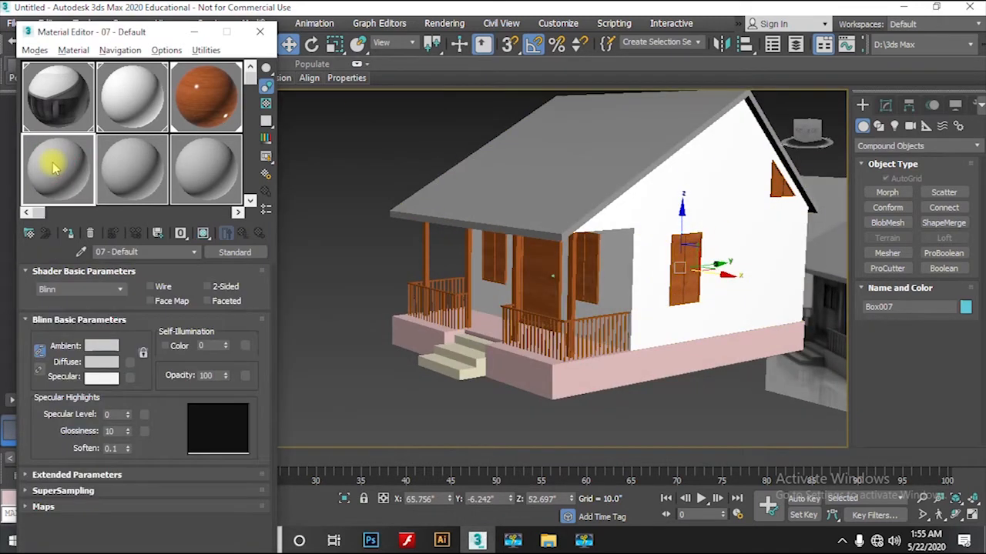
{"action": "left_click", "coordinate": [236, 253]}
{"action": "double_click", "coordinate": [377, 326]}
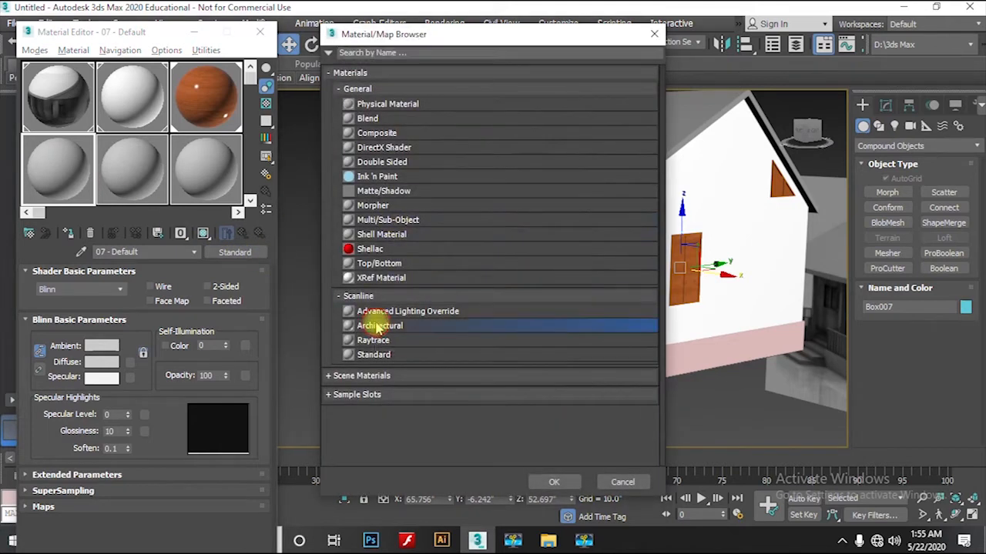
{"action": "left_click", "coordinate": [213, 293]}
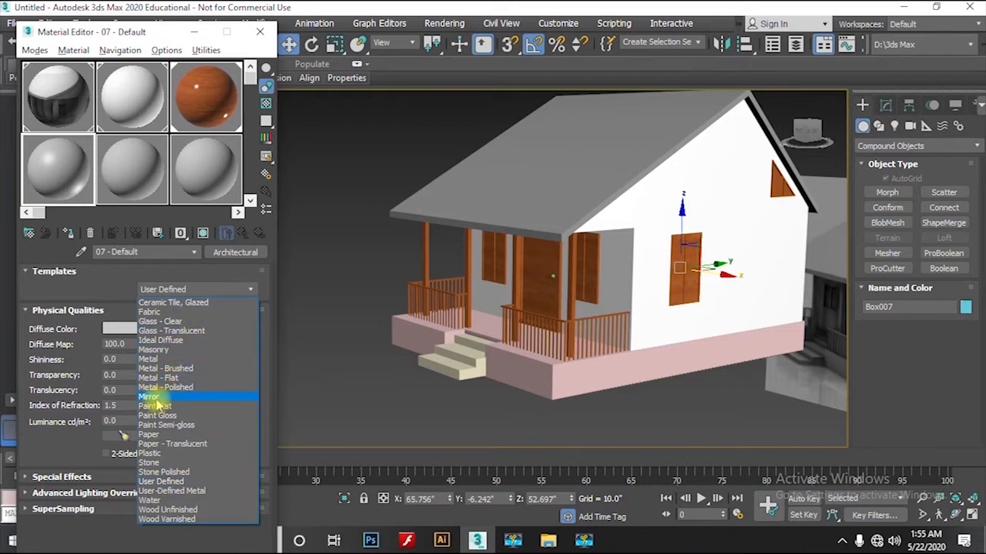
{"action": "left_click", "coordinate": [153, 397]}
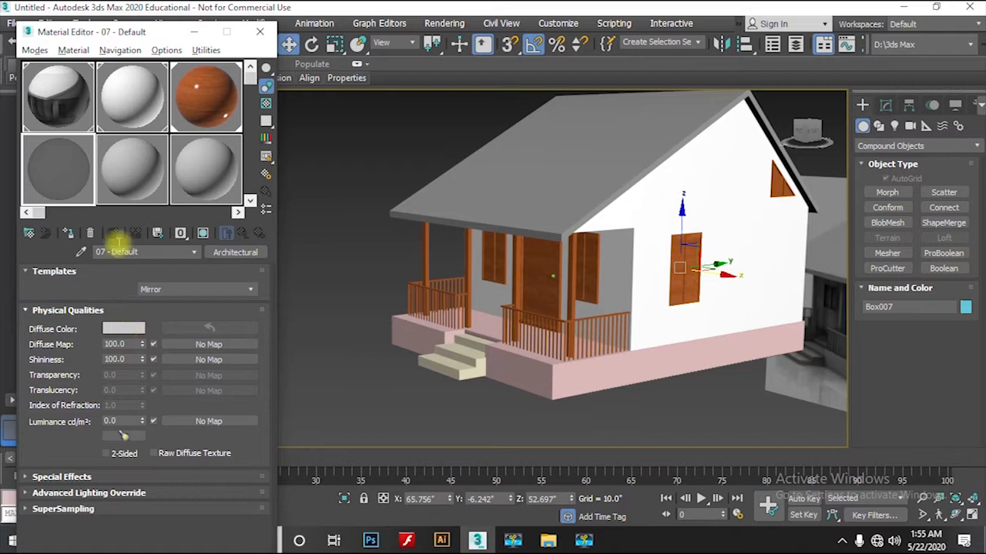
Darken the mirror material's diffuse color to a deeper gray.
{"action": "middle_click_drag", "start_coordinate": [480, 227], "coordinate": [501, 238], "text": "alt"}
{"action": "left_click", "coordinate": [123, 328]}
{"action": "left_click_drag", "start_coordinate": [420, 154], "coordinate": [422, 115]}
{"action": "left_click", "coordinate": [529, 219]}
Assign the mirror material to the two pane polygons of the side window (Box007), leaving its frame in wood.
{"action": "middle_click_drag", "start_coordinate": [724, 310], "coordinate": [639, 318], "text": "alt"}
{"action": "scroll", "coordinate": [684, 253], "scroll_direction": "up", "scroll_amount": 3}
{"action": "middle_click_drag", "start_coordinate": [684, 252], "coordinate": [697, 224], "text": "alt"}
{"action": "scroll", "coordinate": [695, 260], "scroll_direction": "up", "scroll_amount": 4}
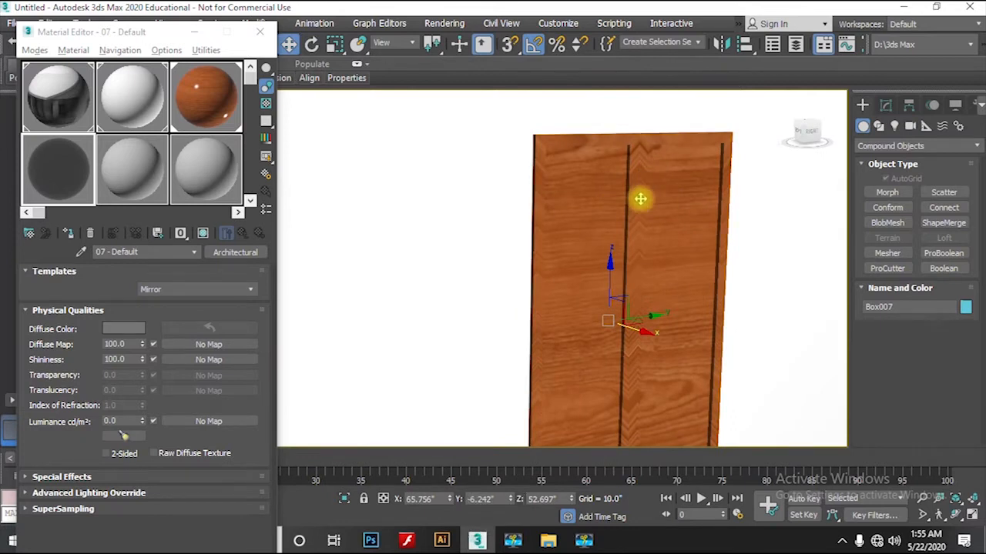
{"action": "left_click", "coordinate": [885, 105]}
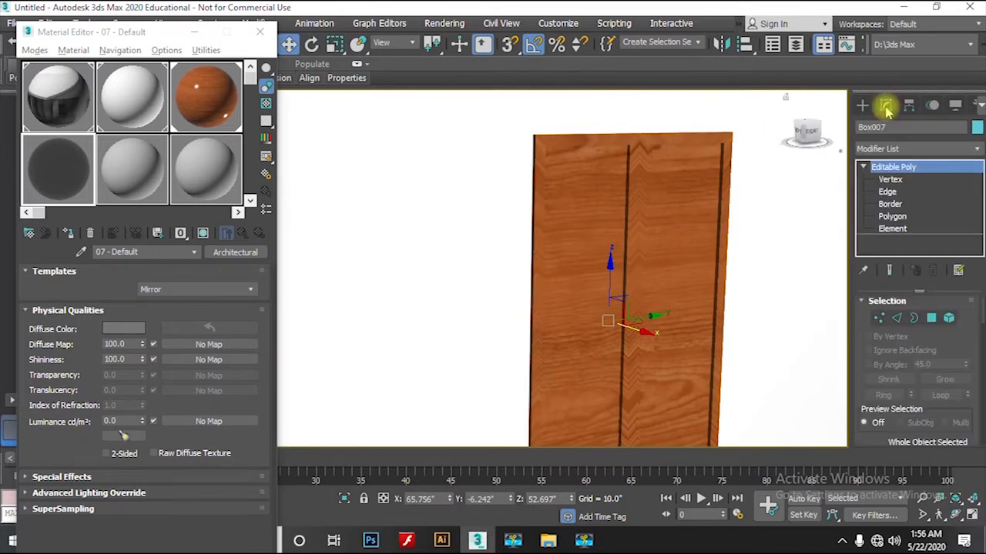
{"action": "left_click", "coordinate": [905, 218]}
{"action": "left_click", "coordinate": [599, 212]}
{"action": "left_click", "coordinate": [683, 213]}
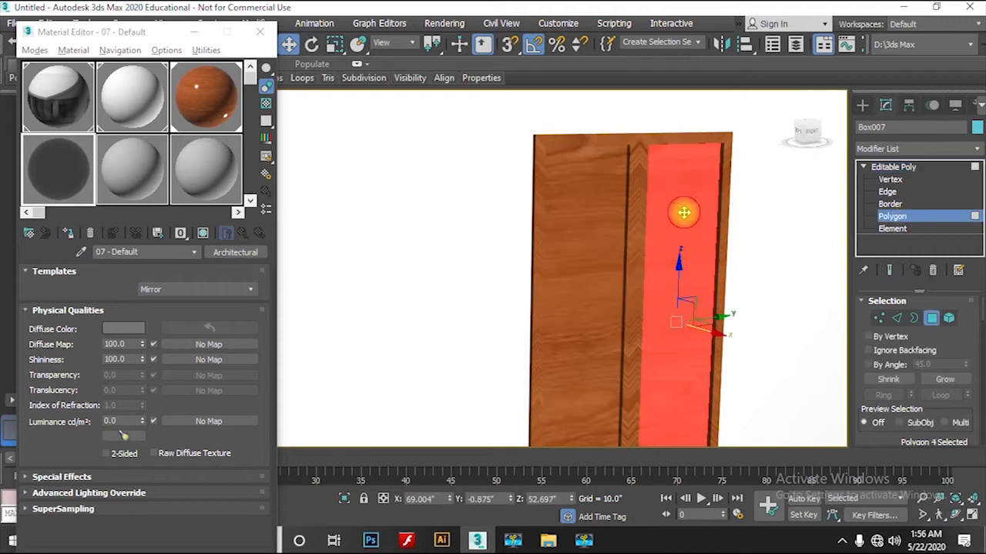
{"action": "left_click", "coordinate": [578, 201]}
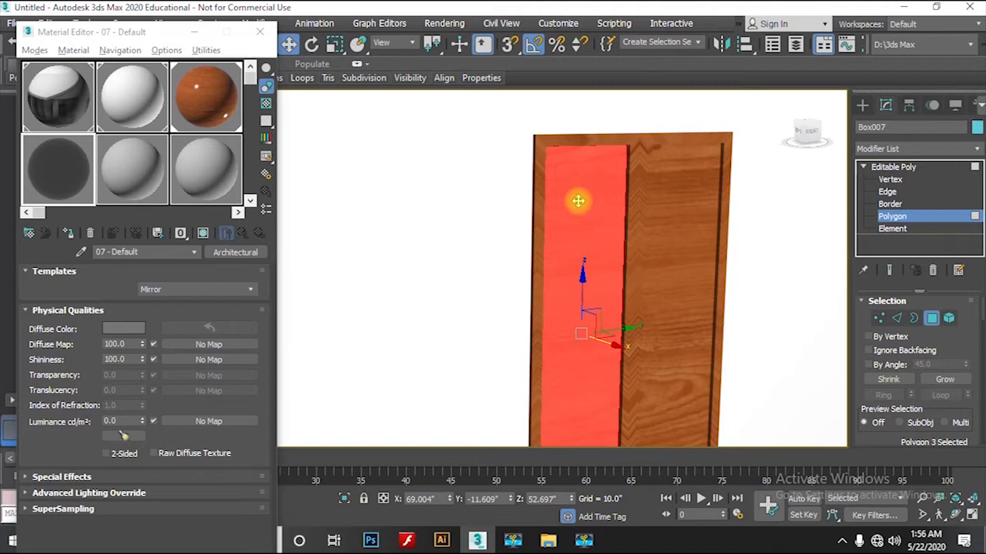
{"action": "left_click", "coordinate": [687, 189]}
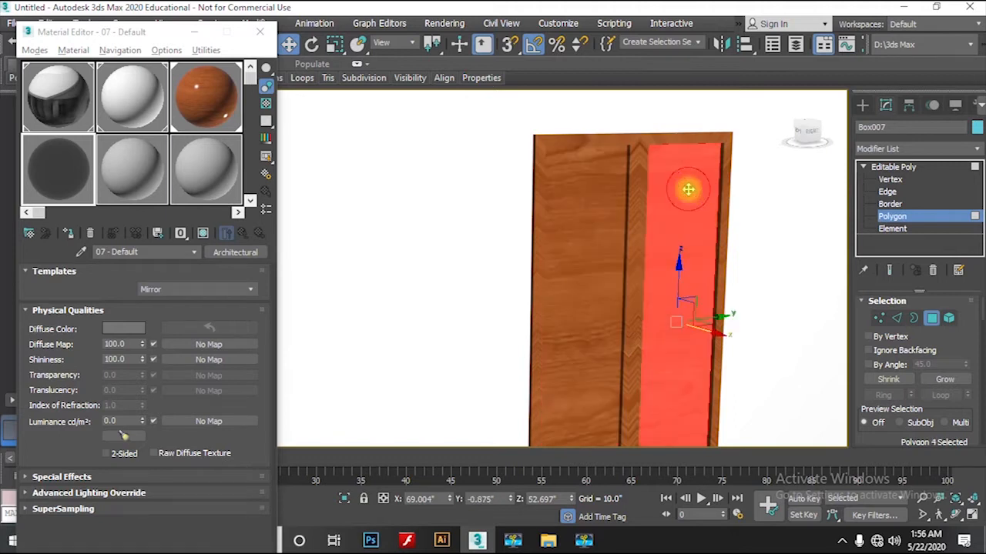
{"action": "left_click", "coordinate": [584, 213], "text": "ctrl"}
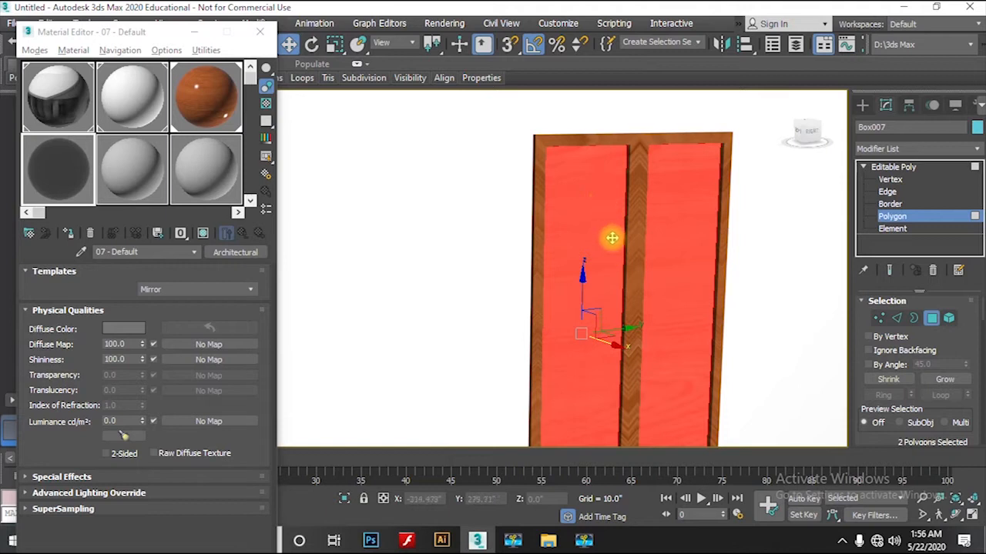
{"action": "left_click", "coordinate": [64, 168]}
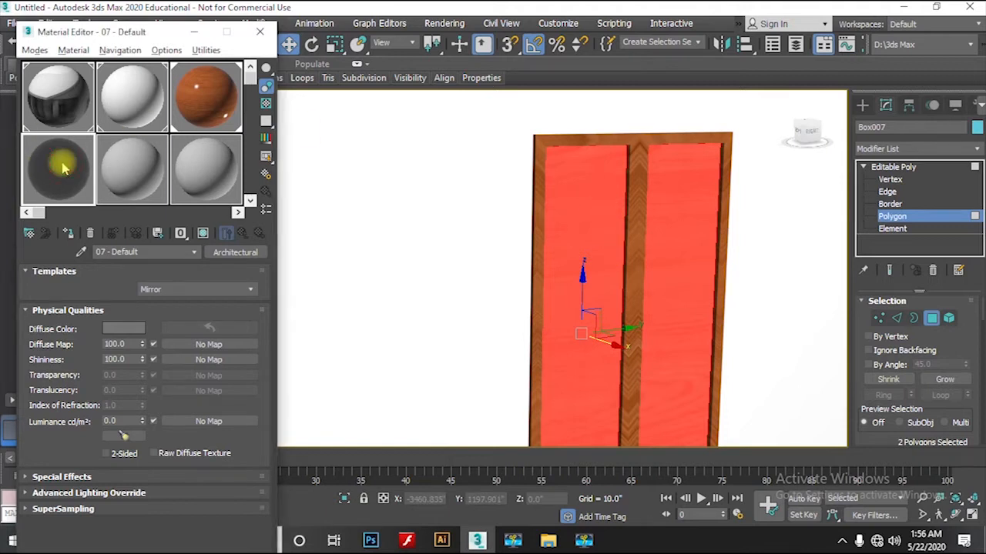
{"action": "left_click", "coordinate": [68, 235]}
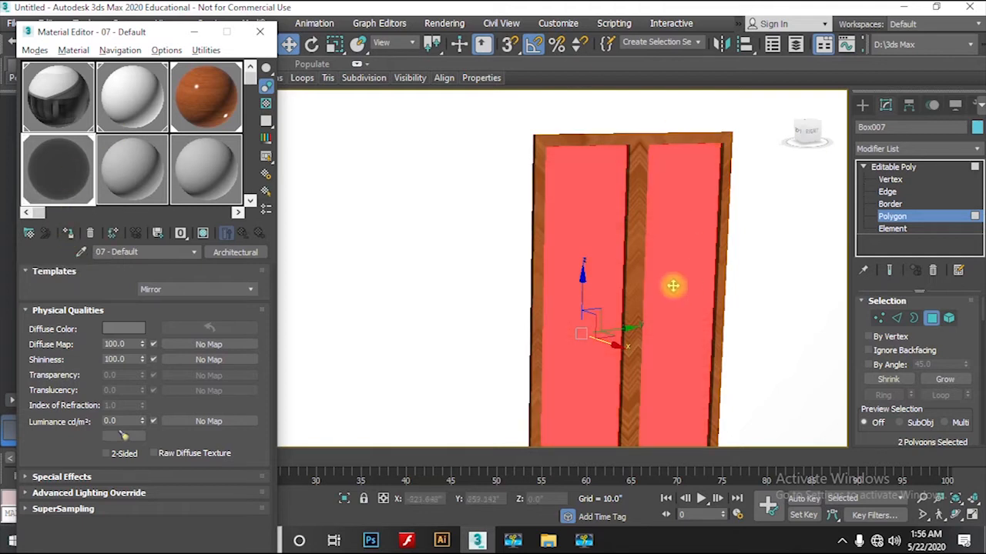
{"action": "left_click", "coordinate": [905, 174]}
Assign the mirror material to the two pane polygons of the front window right of the door (Box009).
{"action": "middle_click_drag", "start_coordinate": [654, 269], "coordinate": [599, 263], "text": "alt"}
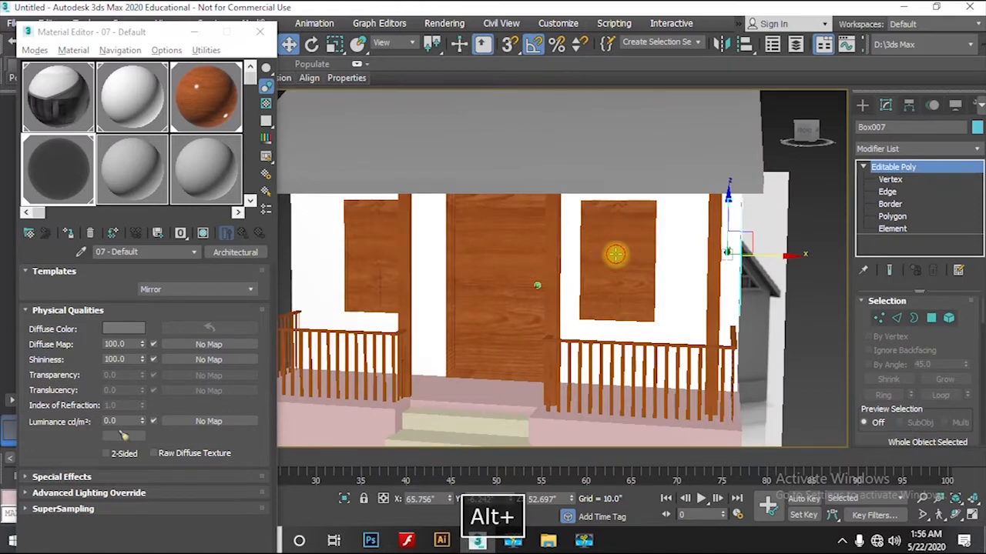
{"action": "left_click", "coordinate": [615, 255]}
{"action": "middle_click_drag", "start_coordinate": [660, 334], "coordinate": [691, 378], "text": "alt"}
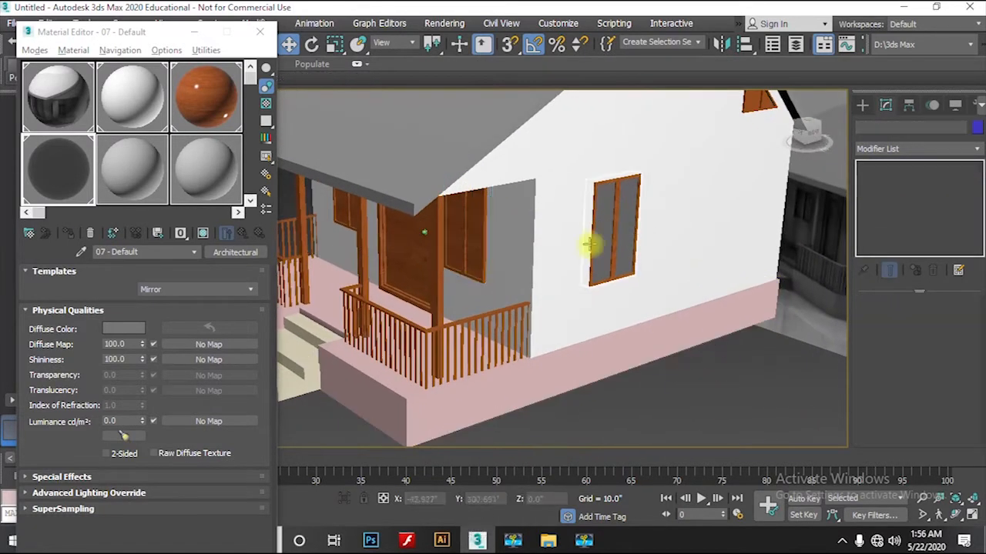
{"action": "middle_click_drag", "start_coordinate": [568, 279], "coordinate": [519, 222], "text": "alt"}
{"action": "left_click", "coordinate": [522, 204]}
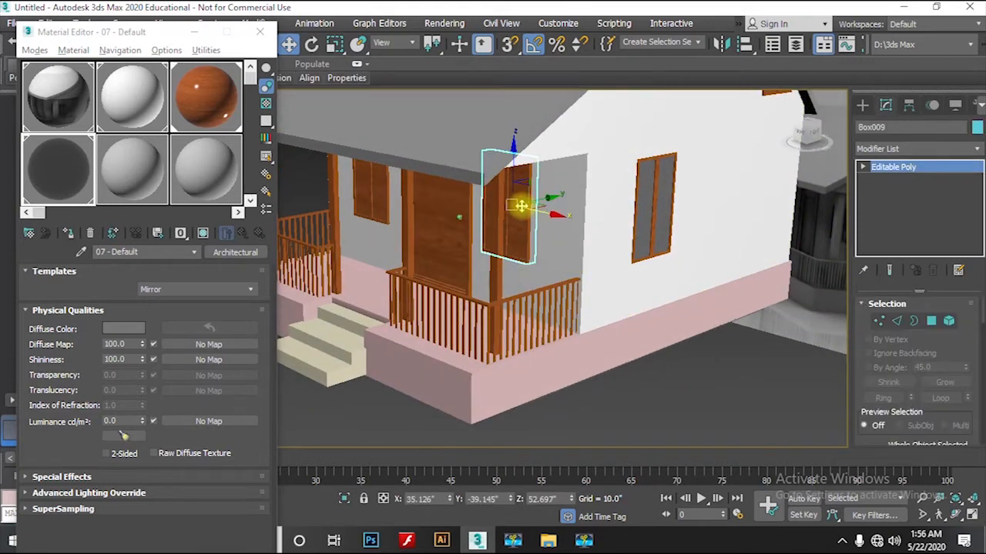
{"action": "left_click", "coordinate": [893, 216]}
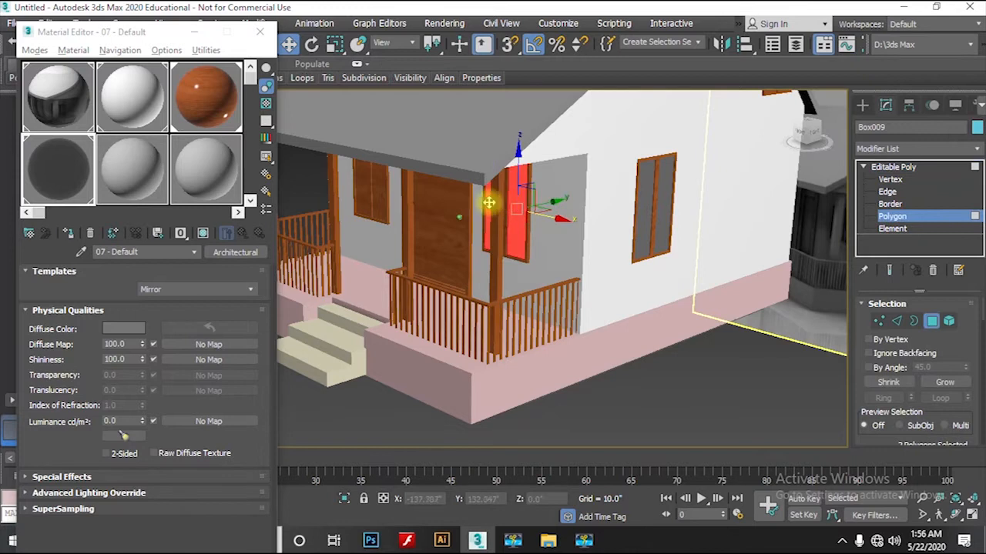
{"action": "middle_click_drag", "start_coordinate": [554, 231], "coordinate": [693, 192], "text": "alt"}
{"action": "left_click", "coordinate": [897, 166]}
Assign the mirror material to the two pane polygons of the front window left of the door (Box010).
{"action": "middle_click_drag", "start_coordinate": [496, 245], "coordinate": [407, 227]}
{"action": "left_click", "coordinate": [486, 229]}
{"action": "middle_click_drag", "start_coordinate": [644, 257], "coordinate": [742, 280], "text": "alt"}
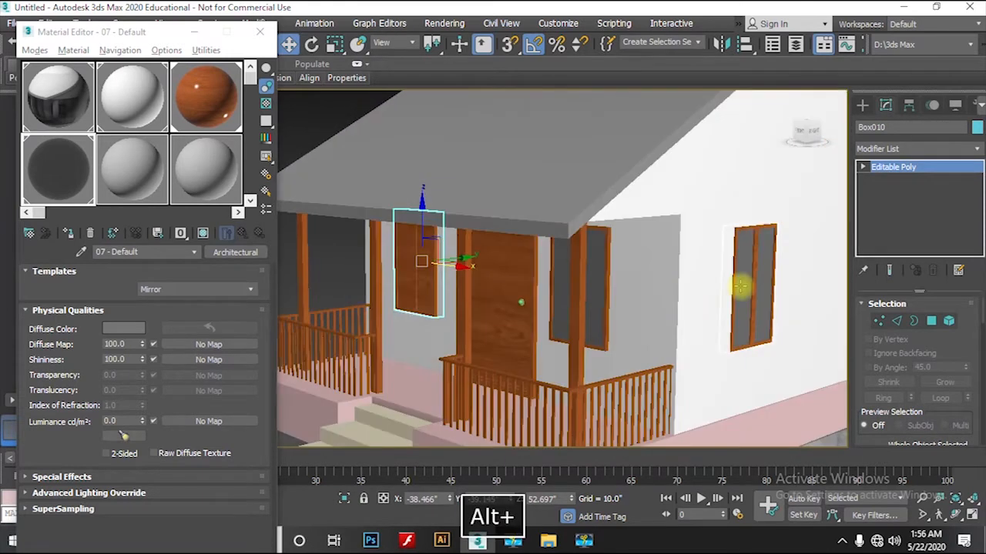
{"action": "middle_click_drag", "start_coordinate": [425, 269], "coordinate": [511, 284], "text": "alt"}
{"action": "scroll", "coordinate": [452, 279], "scroll_direction": "up", "scroll_amount": 3}
{"action": "middle_click_drag", "start_coordinate": [403, 267], "coordinate": [498, 264]}
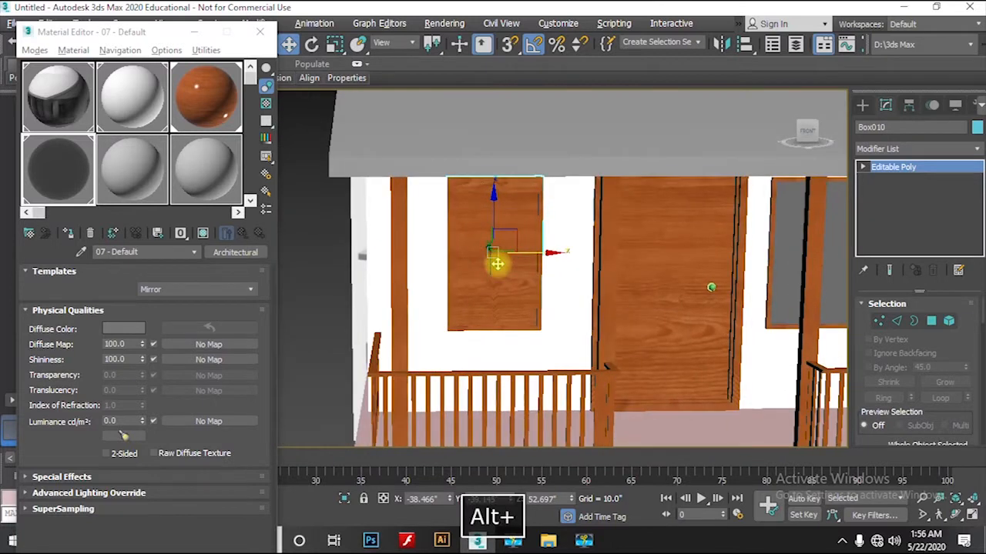
{"action": "left_click", "coordinate": [864, 168]}
{"action": "left_click", "coordinate": [893, 216]}
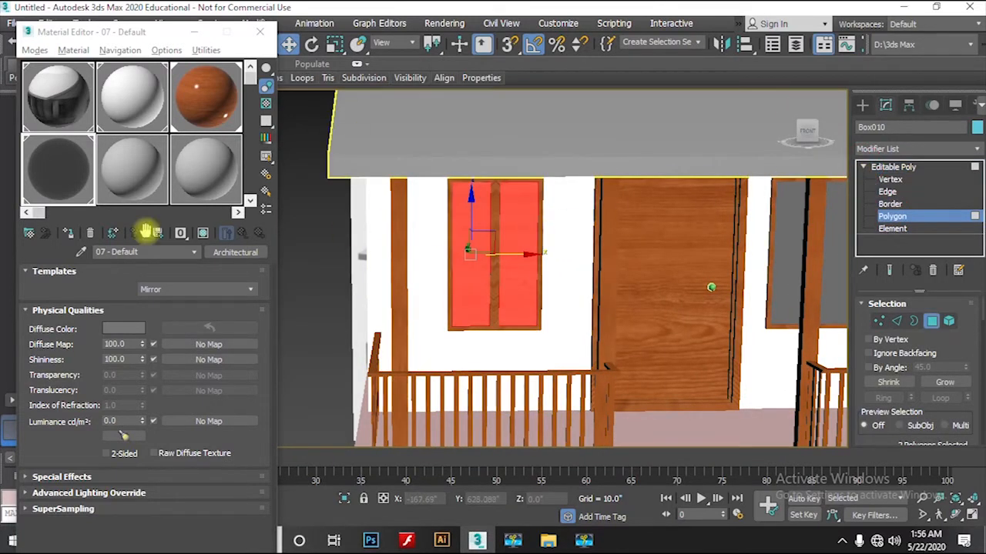
{"action": "left_click", "coordinate": [67, 234]}
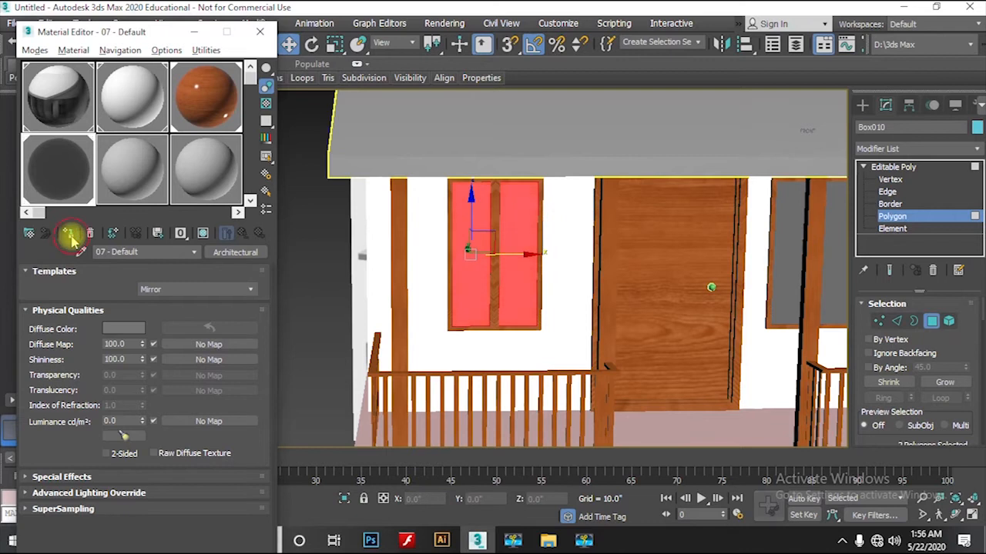
{"action": "left_click", "coordinate": [928, 168]}
{"action": "middle_click_drag", "start_coordinate": [695, 270], "coordinate": [466, 264], "text": "alt"}
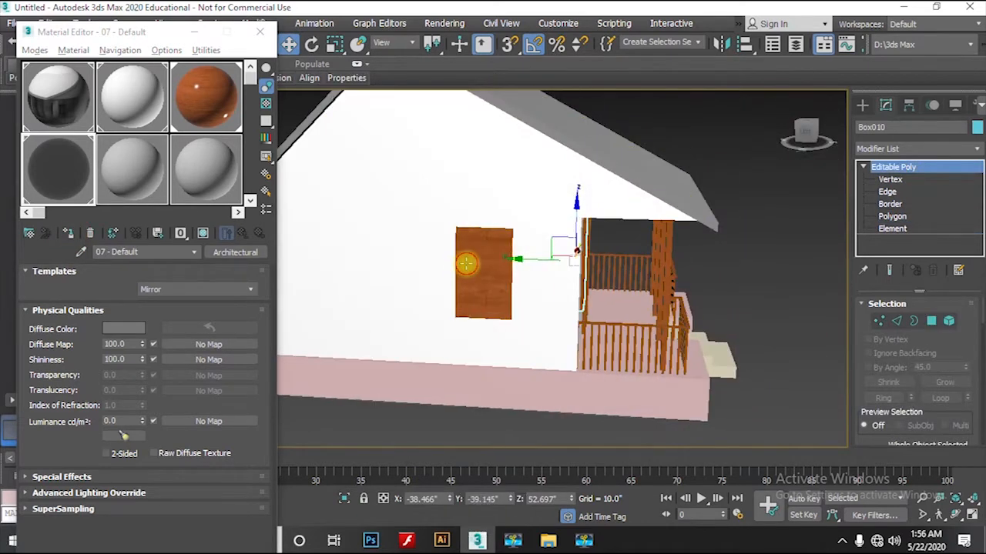
Assign the mirror material to the two pane polygons of the other side wall's window (Box008), leaving its frame in wood.
{"action": "left_click", "coordinate": [466, 263]}
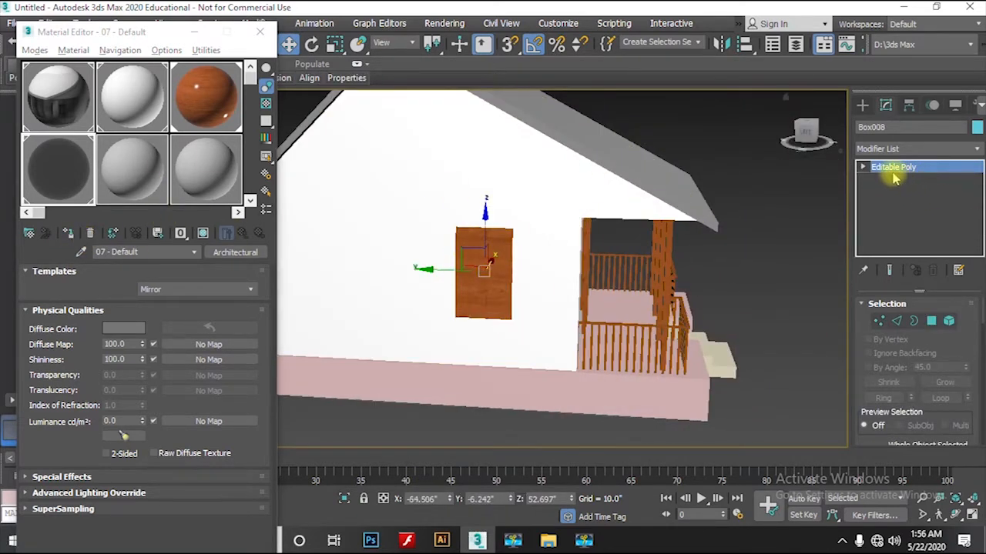
{"action": "left_click", "coordinate": [862, 167]}
{"action": "left_click", "coordinate": [892, 217]}
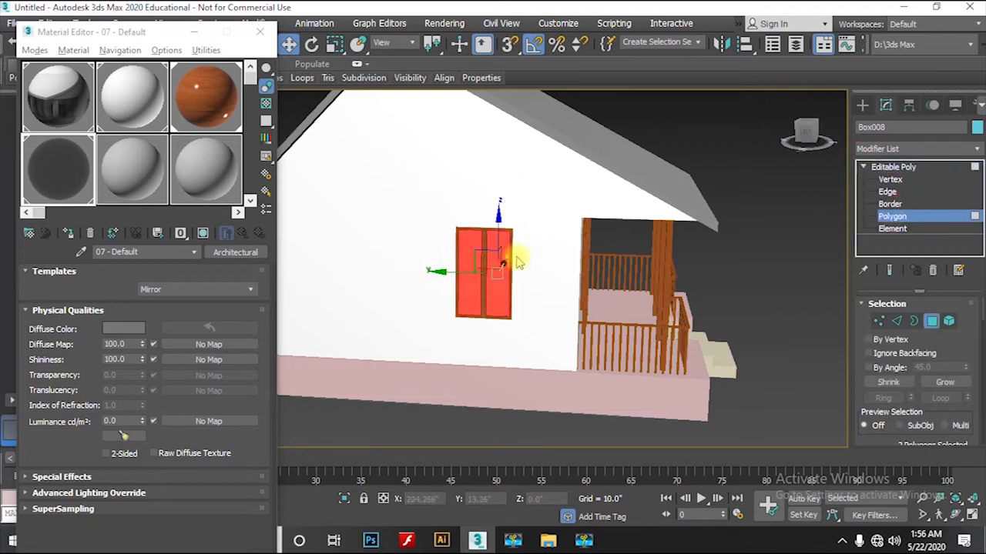
{"action": "scroll", "coordinate": [482, 255], "scroll_direction": "up", "scroll_amount": 4}
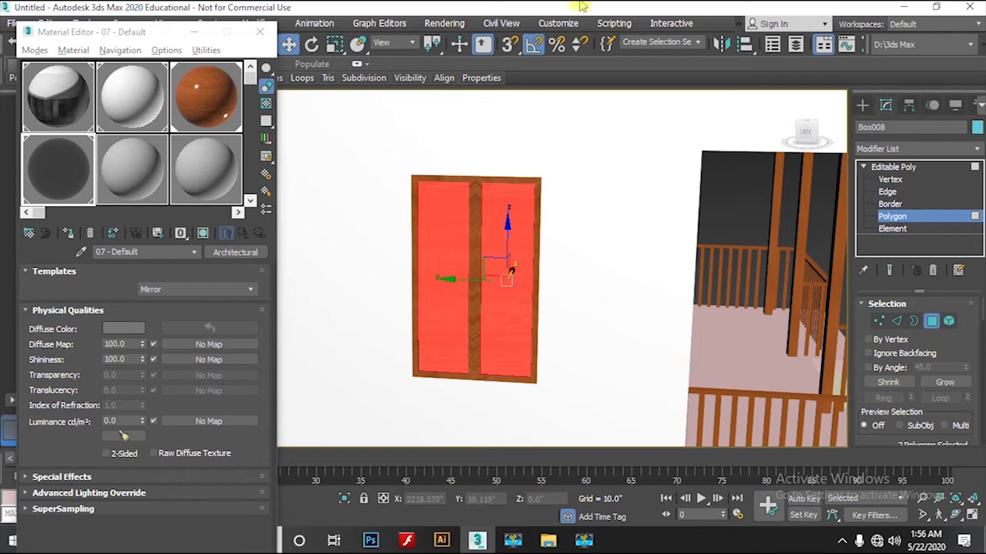
{"action": "left_click", "coordinate": [68, 233]}
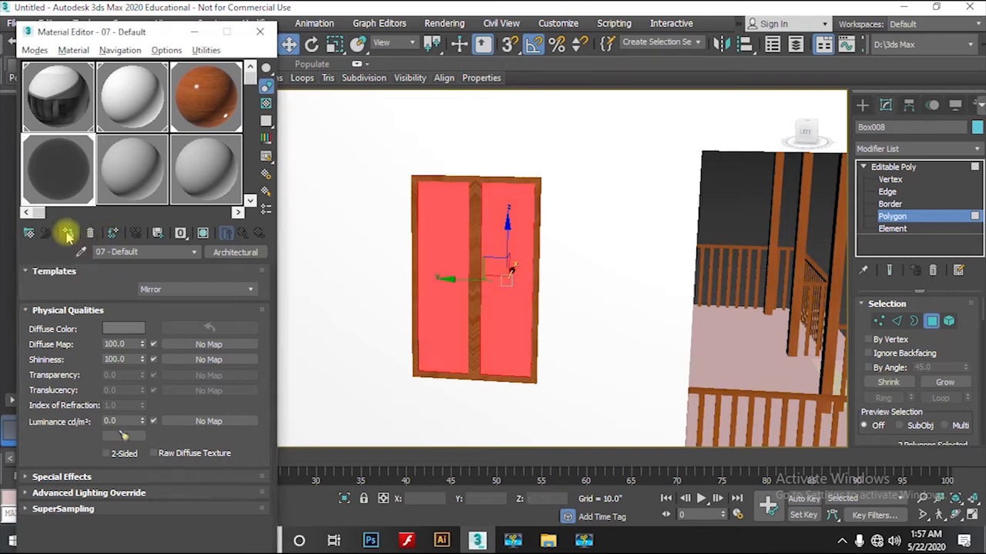
{"action": "left_click", "coordinate": [907, 168]}
Assign the mirror material to the square pane polygon of the triangular gable window (Line003).
{"action": "scroll", "coordinate": [700, 282], "scroll_direction": "down", "scroll_amount": 5}
{"action": "middle_click_drag", "start_coordinate": [700, 282], "coordinate": [740, 265], "text": "alt"}
{"action": "scroll", "coordinate": [717, 269], "scroll_direction": "up", "scroll_amount": 5}
{"action": "left_click", "coordinate": [680, 206]}
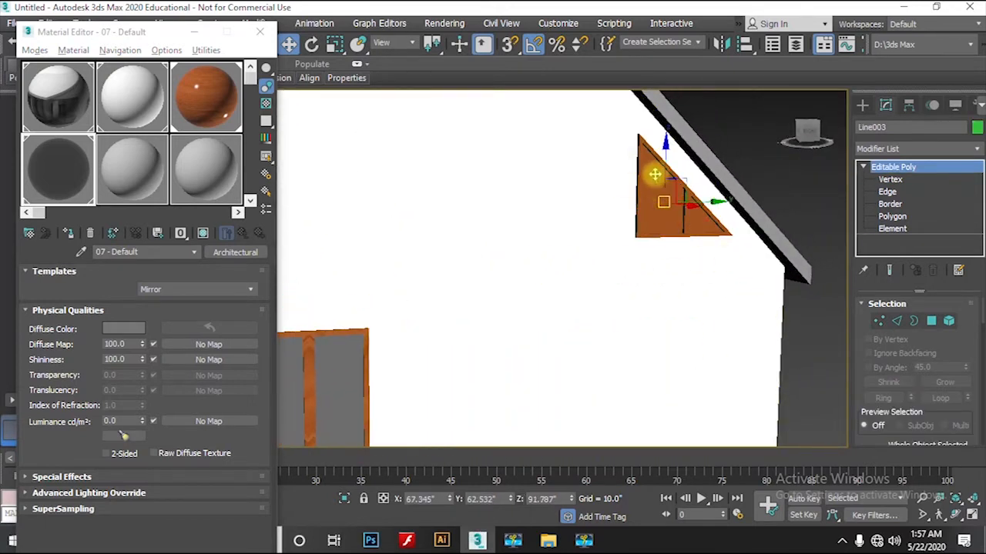
{"action": "left_click", "coordinate": [893, 217]}
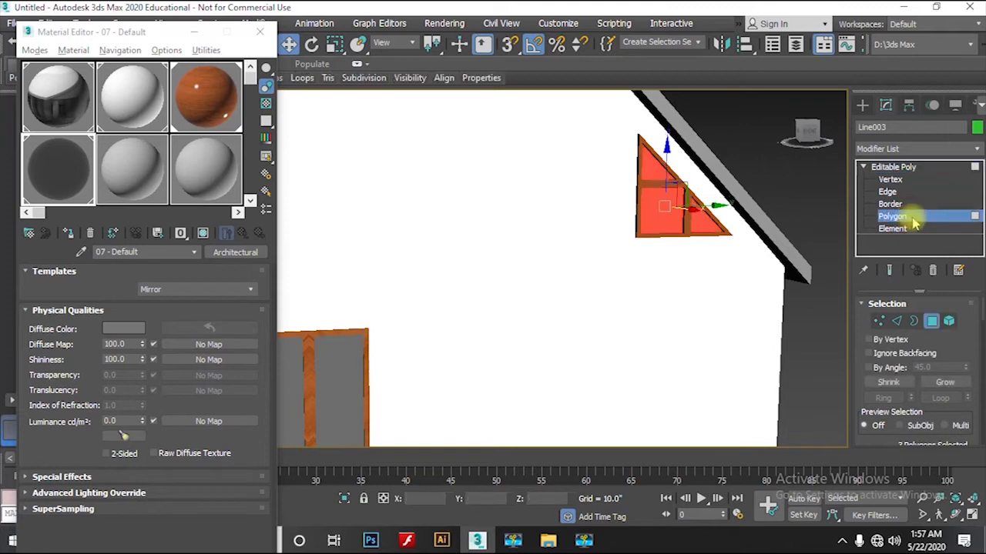
{"action": "left_click", "coordinate": [662, 216]}
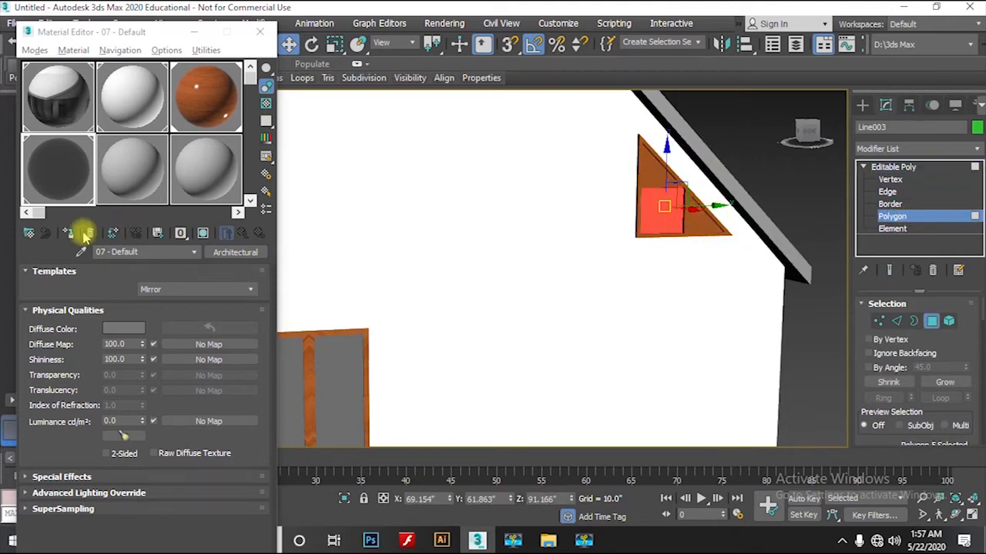
{"action": "left_click", "coordinate": [71, 234]}
{"action": "scroll", "coordinate": [509, 215], "scroll_direction": "down", "scroll_amount": 5}
{"action": "middle_click_drag", "start_coordinate": [509, 285], "coordinate": [593, 301], "text": "alt"}
{"action": "left_click", "coordinate": [900, 168]}
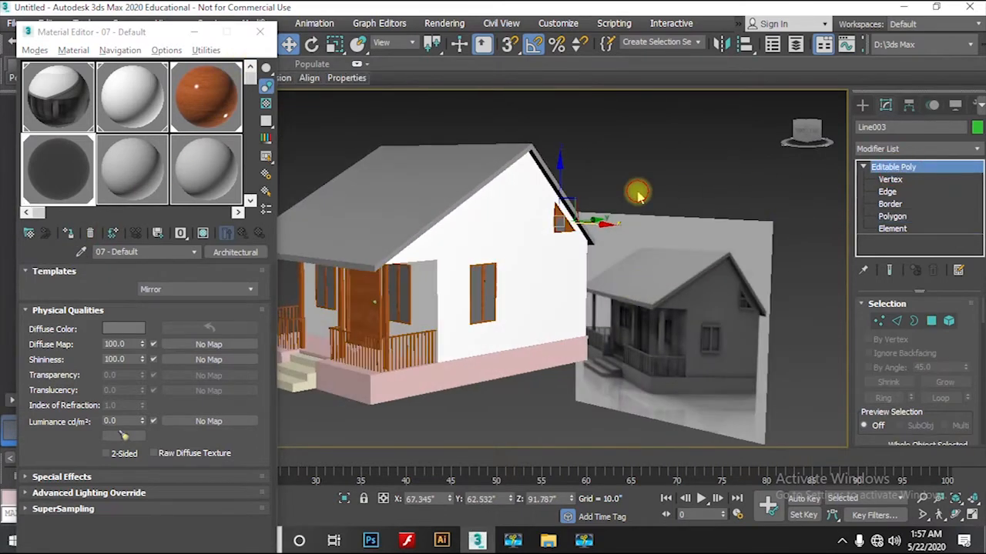
{"action": "left_click", "coordinate": [637, 193]}
{"action": "scroll", "coordinate": [541, 280], "scroll_direction": "up", "scroll_amount": 1}
{"action": "middle_click_drag", "start_coordinate": [541, 280], "coordinate": [647, 288], "text": "alt"}
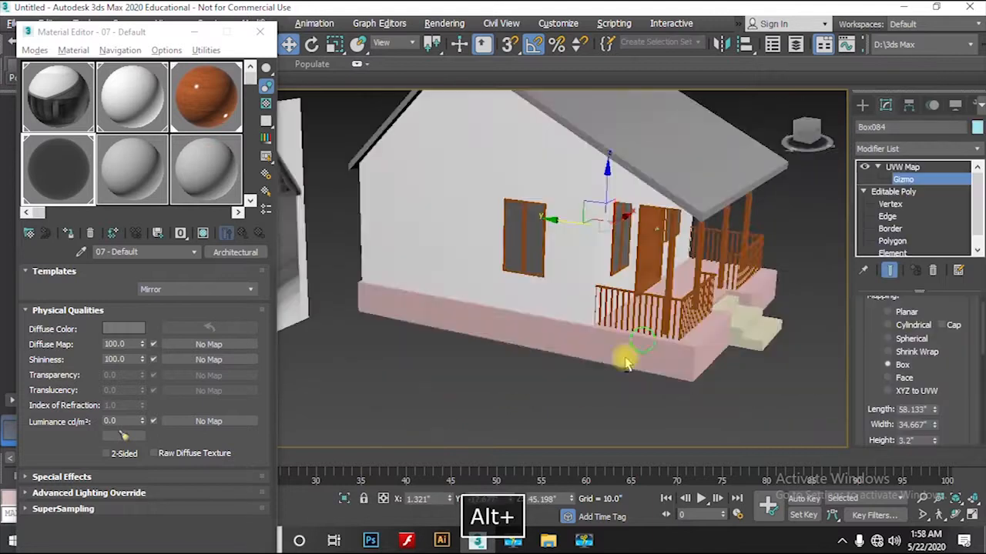
{"action": "mouse_move", "coordinate": [626, 366]}
{"action": "middle_mouse_down", "text": "alt"}
{"action": "mouse_move", "coordinate": [671, 202]}
{"action": "mouse_move", "coordinate": [768, 260]}
{"action": "middle_mouse_up", "text": "alt"}
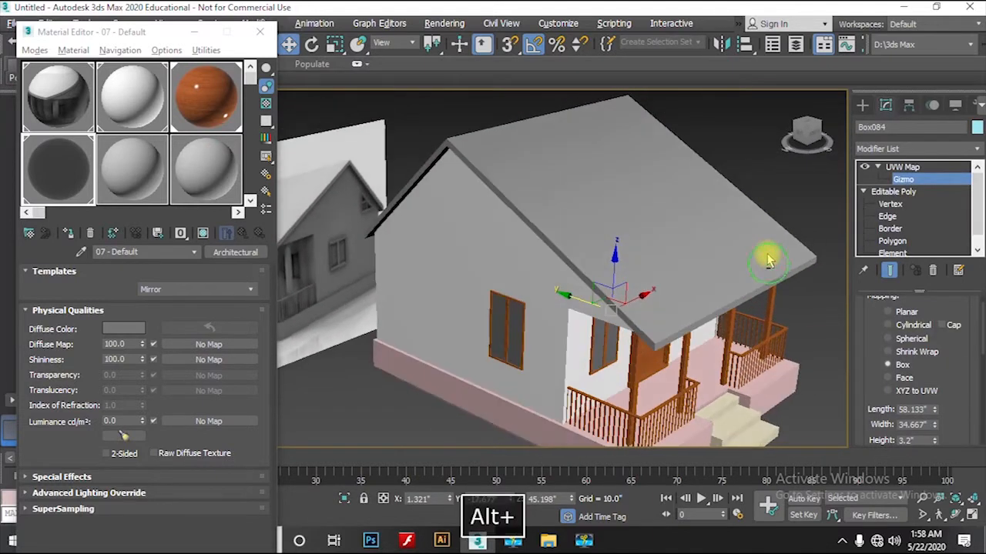
Detach the two large sloping top polygons of the roof (Box002) as a separate object.
{"action": "left_click", "coordinate": [759, 165]}
{"action": "left_click", "coordinate": [616, 165]}
{"action": "middle_click_drag", "start_coordinate": [632, 288], "coordinate": [551, 191], "text": "alt"}
{"action": "middle_click_drag", "start_coordinate": [693, 245], "coordinate": [623, 261], "text": "alt"}
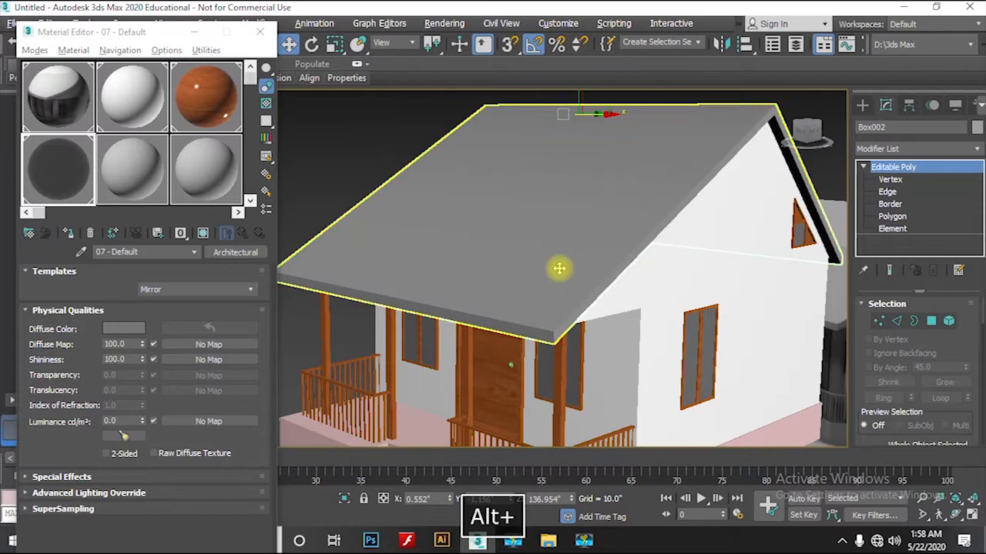
{"action": "middle_click_drag", "start_coordinate": [561, 269], "coordinate": [628, 259], "text": "alt"}
{"action": "middle_click_drag", "start_coordinate": [684, 214], "coordinate": [717, 259], "text": "alt"}
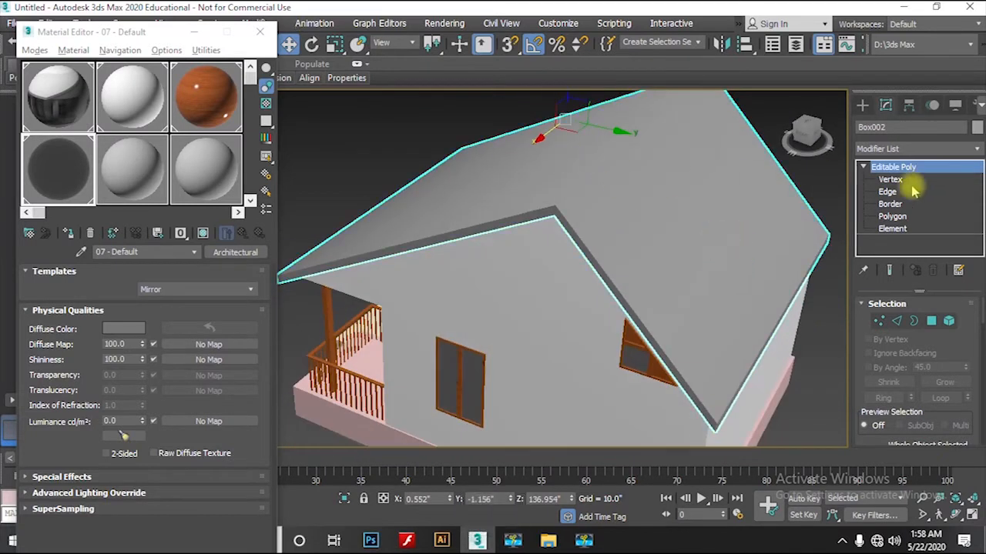
{"action": "left_click", "coordinate": [892, 217]}
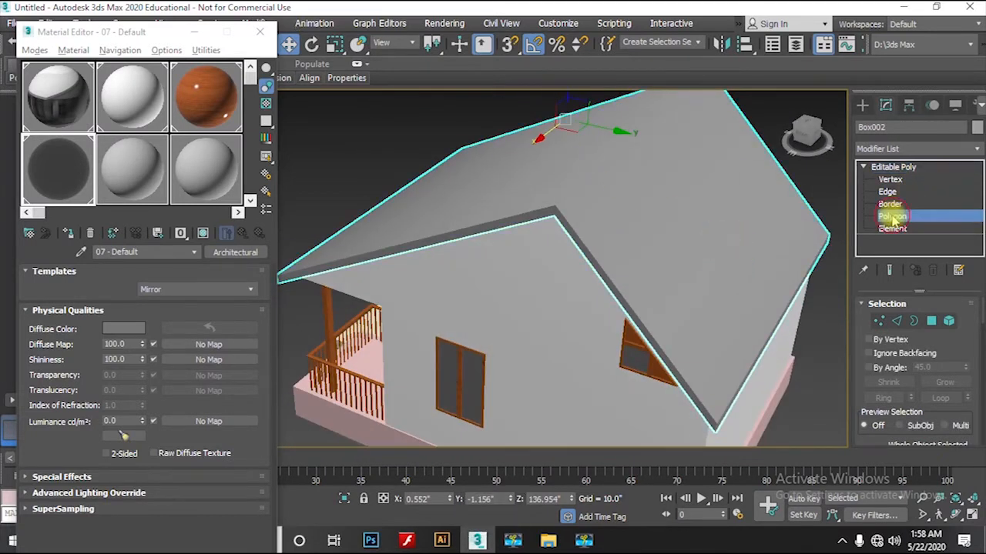
{"action": "left_click", "coordinate": [660, 209]}
{"action": "left_click", "coordinate": [517, 179], "text": "ctrl"}
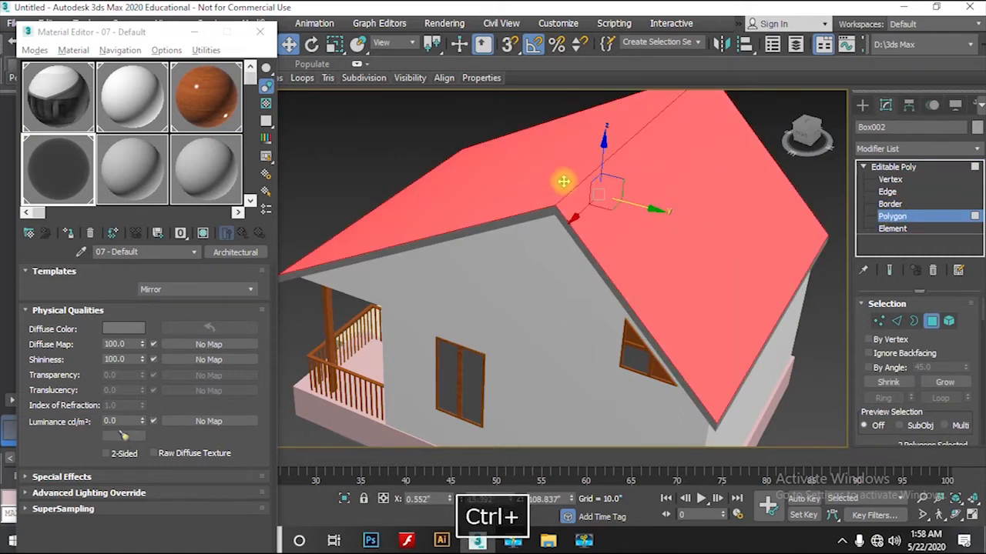
{"action": "middle_click_drag", "start_coordinate": [568, 292], "coordinate": [629, 266], "text": "alt"}
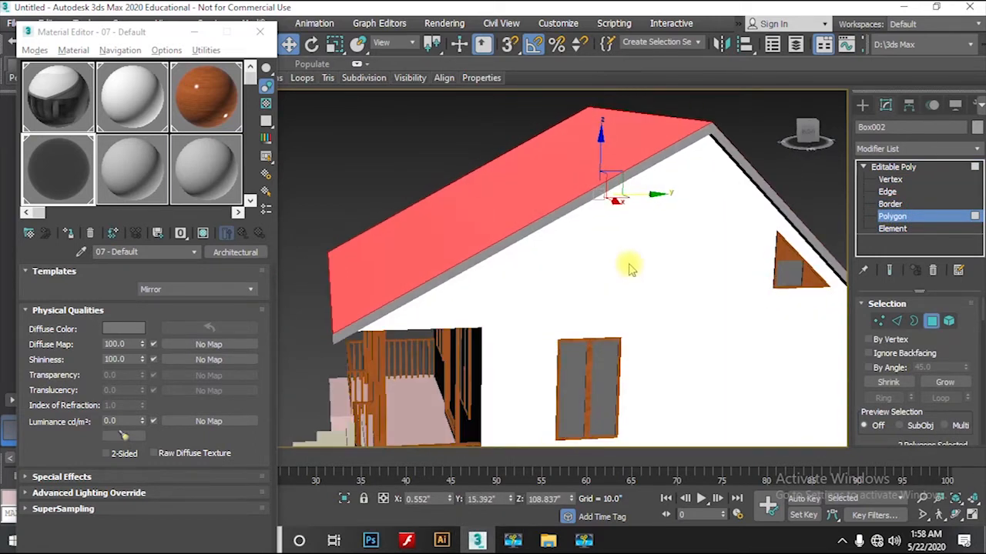
{"action": "scroll", "coordinate": [936, 389], "scroll_direction": "down", "scroll_amount": 5}
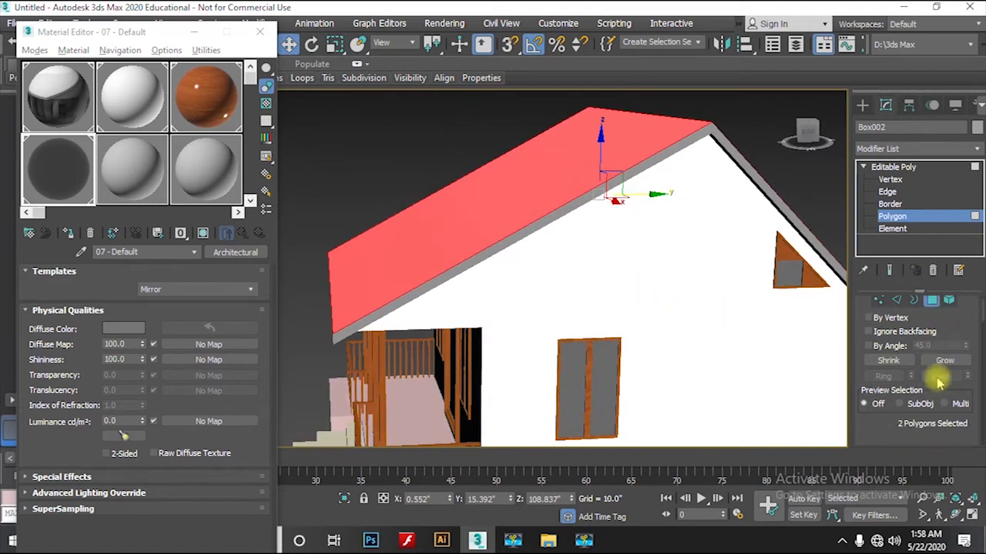
{"action": "scroll", "coordinate": [935, 389], "scroll_direction": "down", "scroll_amount": 3}
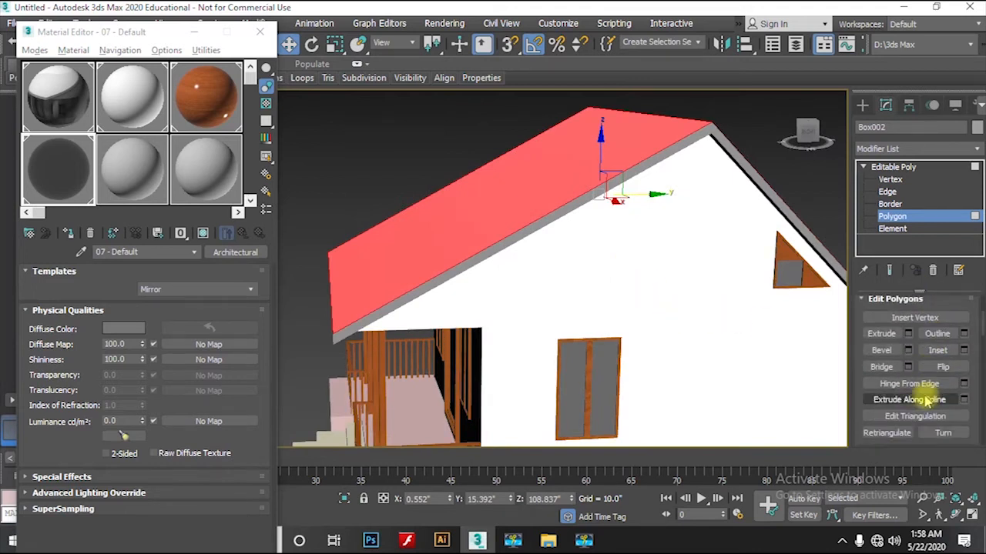
{"action": "scroll", "coordinate": [936, 390], "scroll_direction": "down", "scroll_amount": 5}
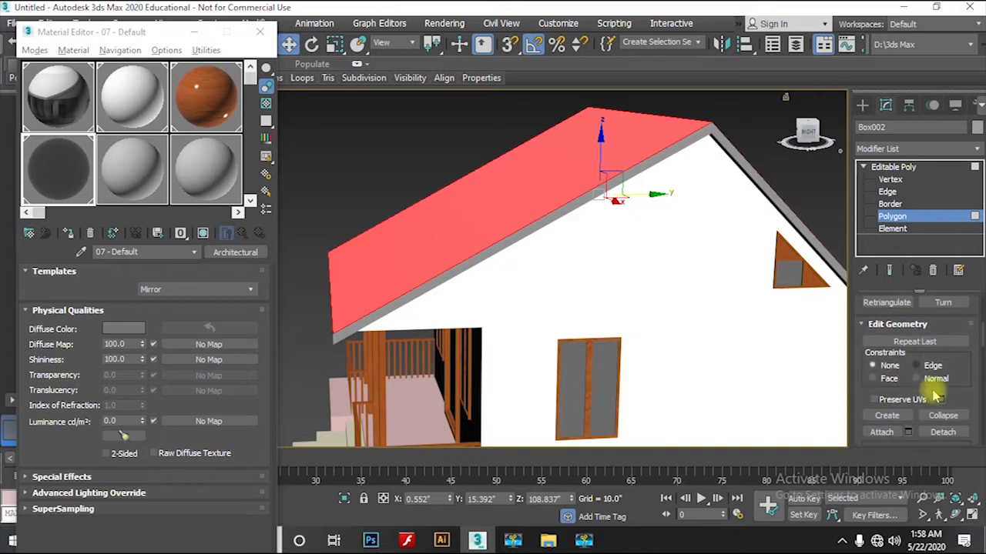
{"action": "left_click", "coordinate": [949, 390]}
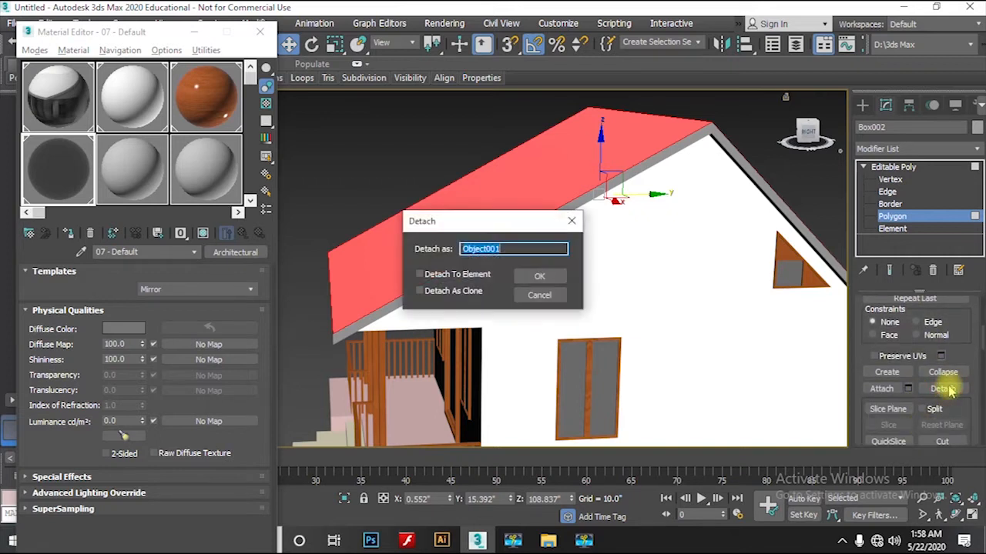
{"action": "left_click_drag", "start_coordinate": [470, 223], "coordinate": [272, 198]}
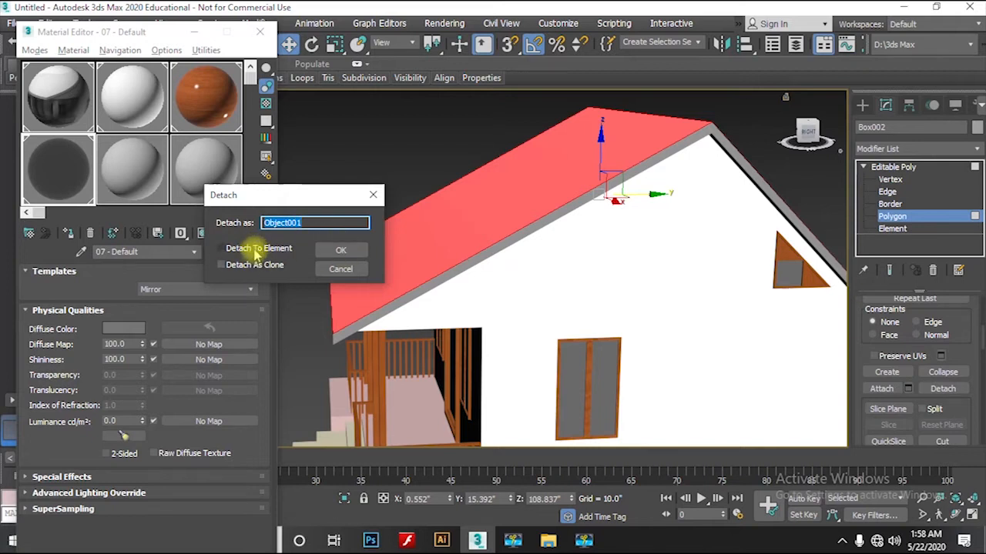
{"action": "left_click", "coordinate": [344, 249]}
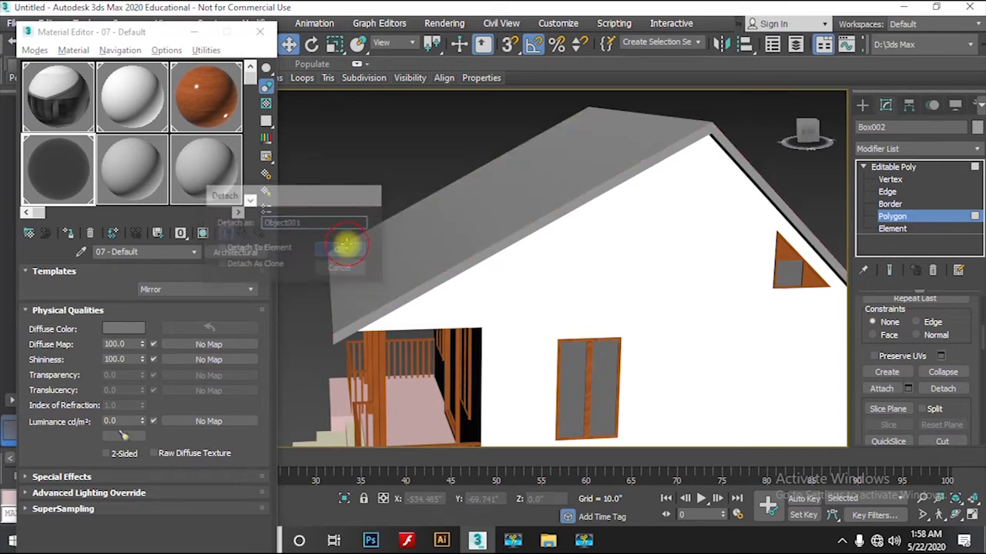
{"action": "left_click", "coordinate": [893, 166]}
Assign the white wall material to the remaining roof edges and underside (Box002).
{"action": "left_click", "coordinate": [460, 149]}
{"action": "left_click", "coordinate": [513, 191]}
{"action": "middle_click_drag", "start_coordinate": [470, 249], "coordinate": [477, 260], "text": "alt"}
{"action": "left_click", "coordinate": [385, 158]}
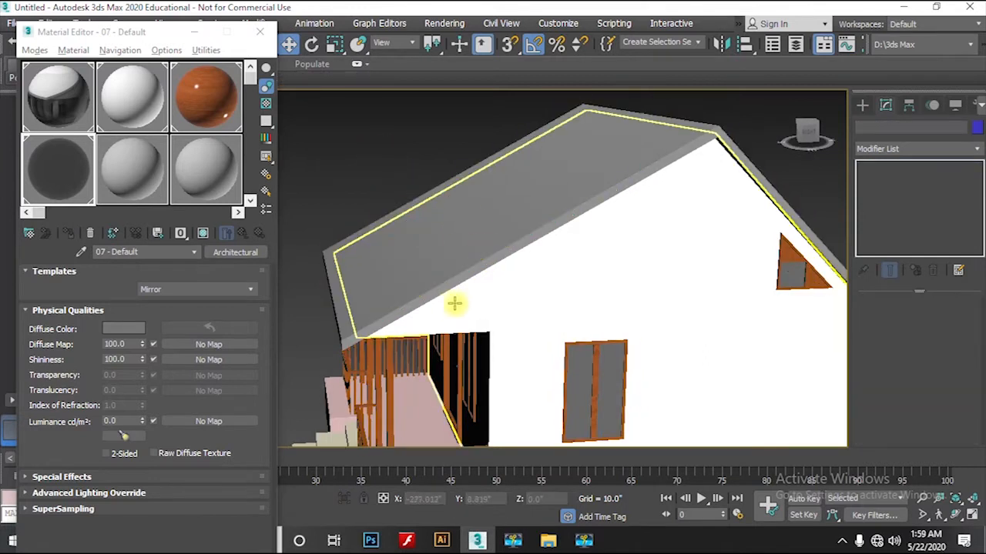
{"action": "left_click", "coordinate": [443, 298]}
{"action": "middle_click_drag", "start_coordinate": [442, 288], "coordinate": [383, 277], "text": "alt"}
{"action": "left_click", "coordinate": [136, 123]}
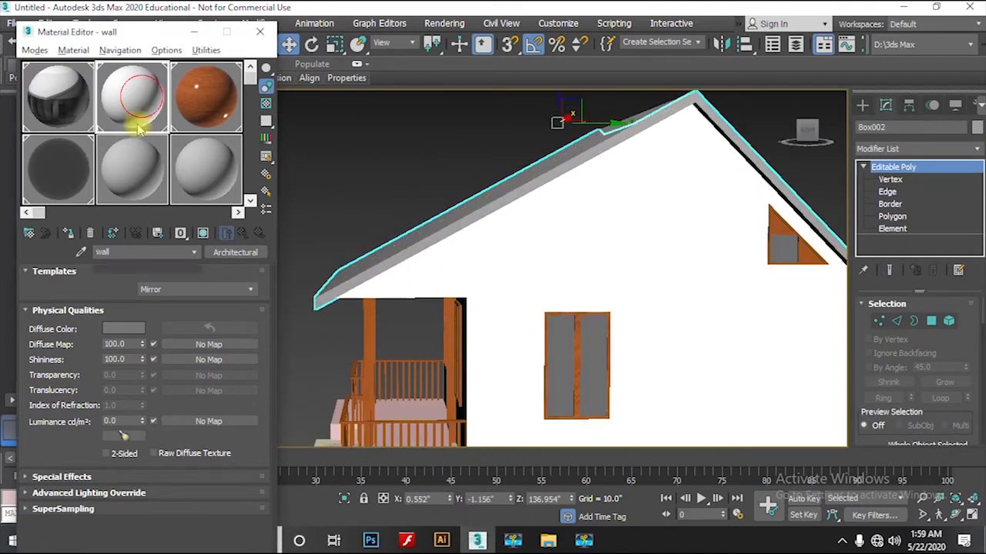
{"action": "left_click", "coordinate": [69, 233]}
{"action": "left_click", "coordinate": [401, 150]}
Select the detached roof surface and rename an unused material slot as roof.
{"action": "middle_click_drag", "start_coordinate": [462, 238], "coordinate": [557, 270], "text": "alt"}
{"action": "middle_click_drag", "start_coordinate": [677, 288], "coordinate": [459, 227]}
{"action": "left_click", "coordinate": [535, 238]}
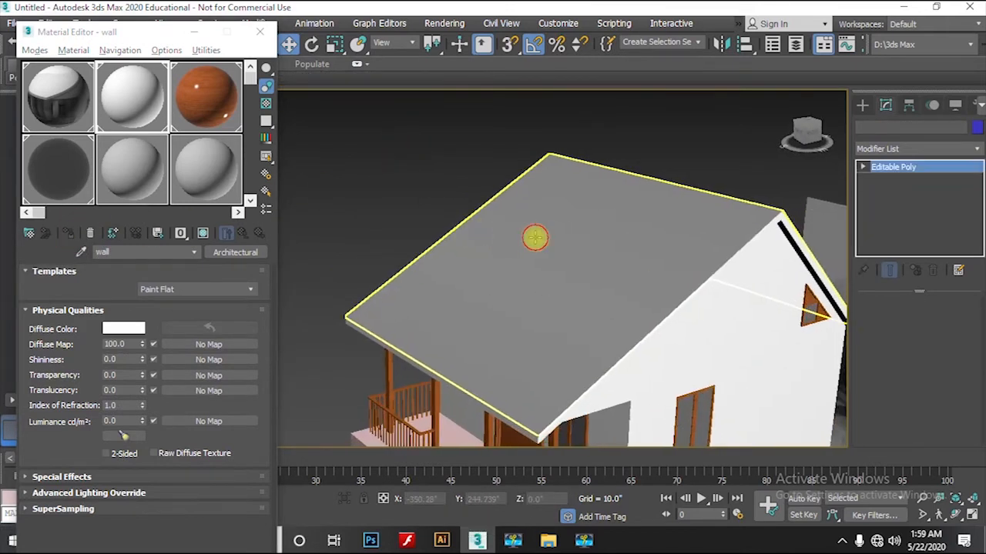
{"action": "left_click", "coordinate": [127, 161]}
{"action": "left_click", "coordinate": [153, 252]}
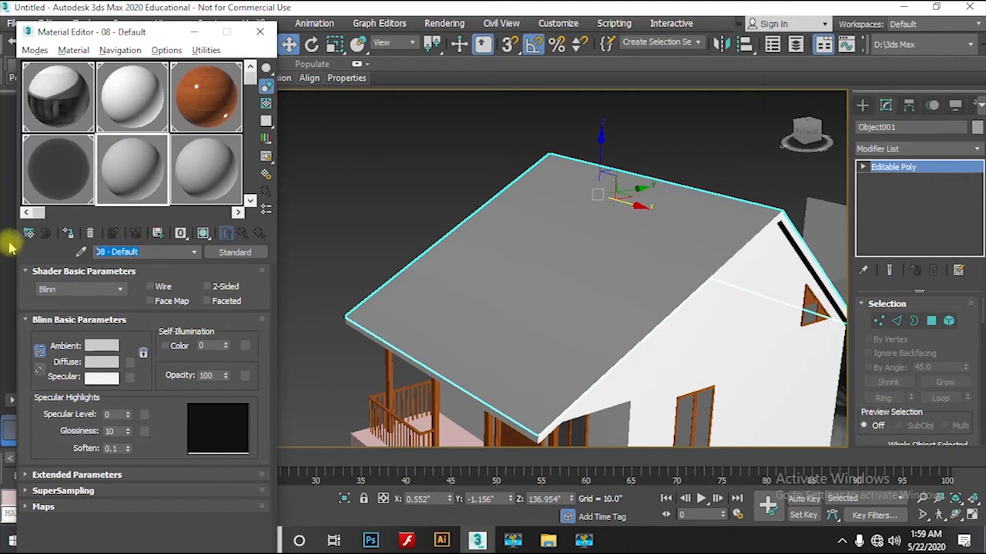
{"action": "type", "text": "roof"}
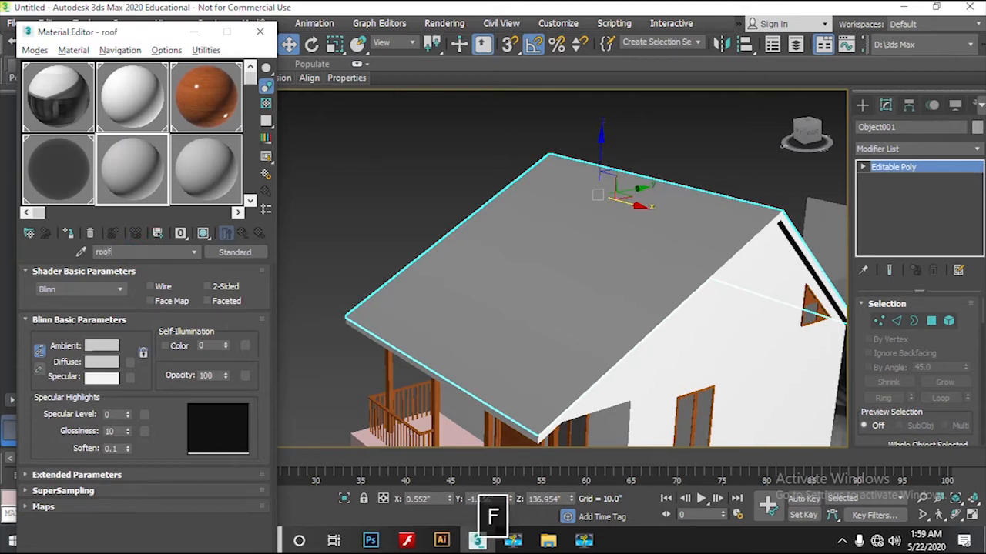
{"action": "key", "text": "Return"}
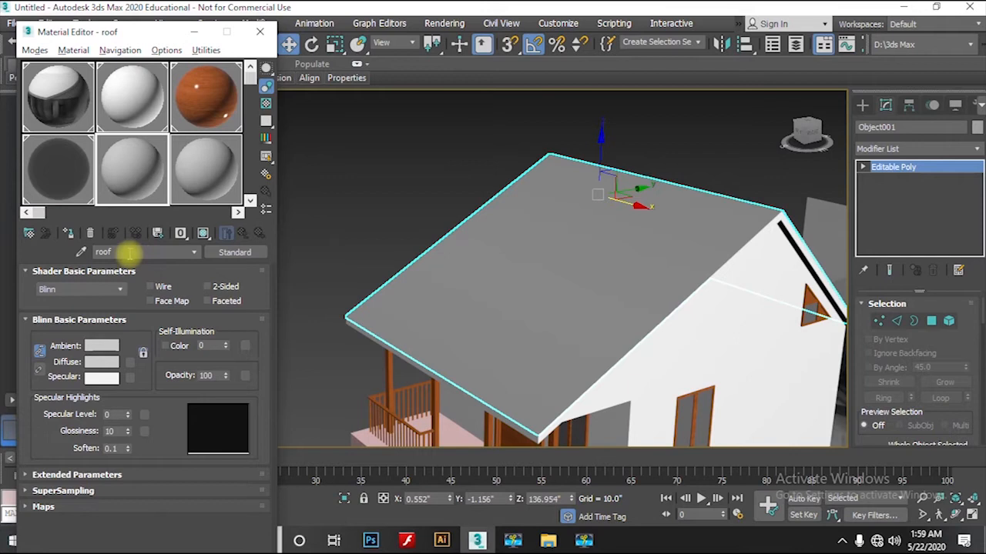
Change the roof material to the Architectural type with the Paint Flat template.
{"action": "left_click", "coordinate": [239, 252]}
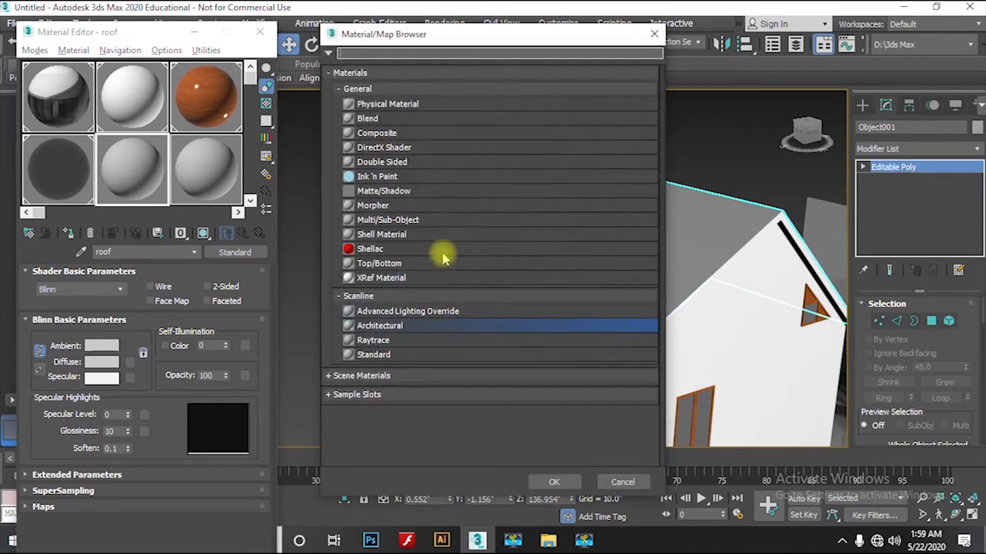
{"action": "double_click", "coordinate": [399, 328]}
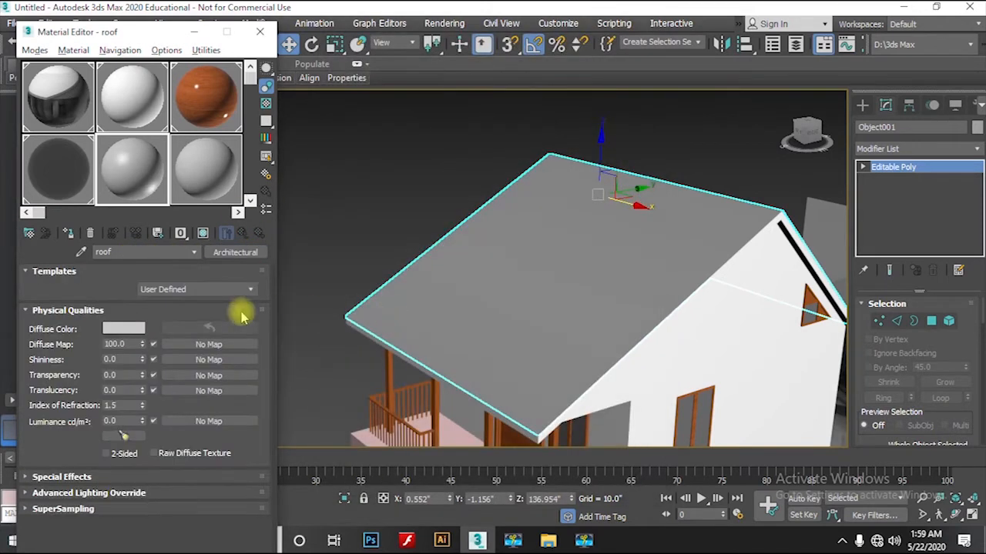
{"action": "left_click", "coordinate": [241, 290]}
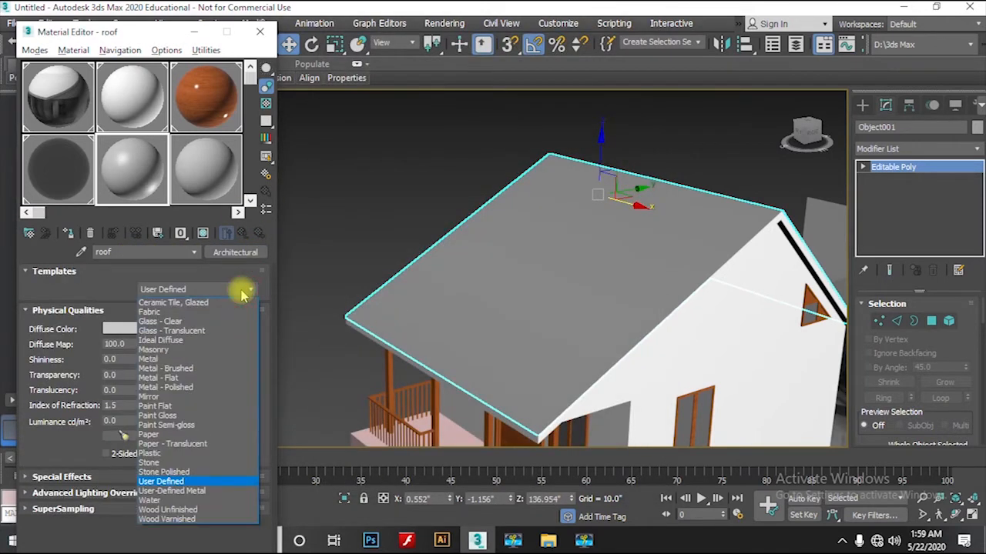
{"action": "left_click", "coordinate": [190, 406]}
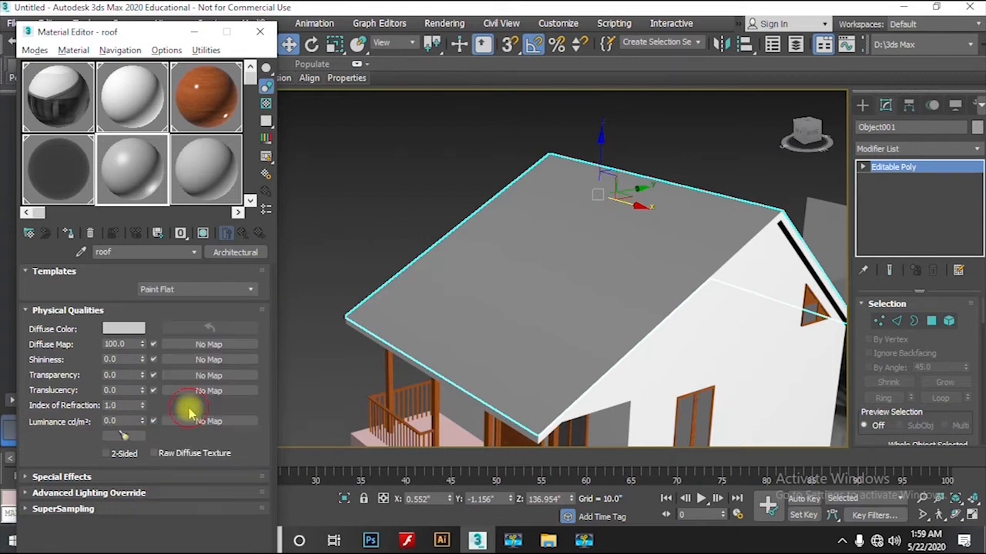
Load the clay-roof-tile-texture-seamless image as a Bitmap in the roof material's diffuse map.
{"action": "left_click", "coordinate": [188, 345]}
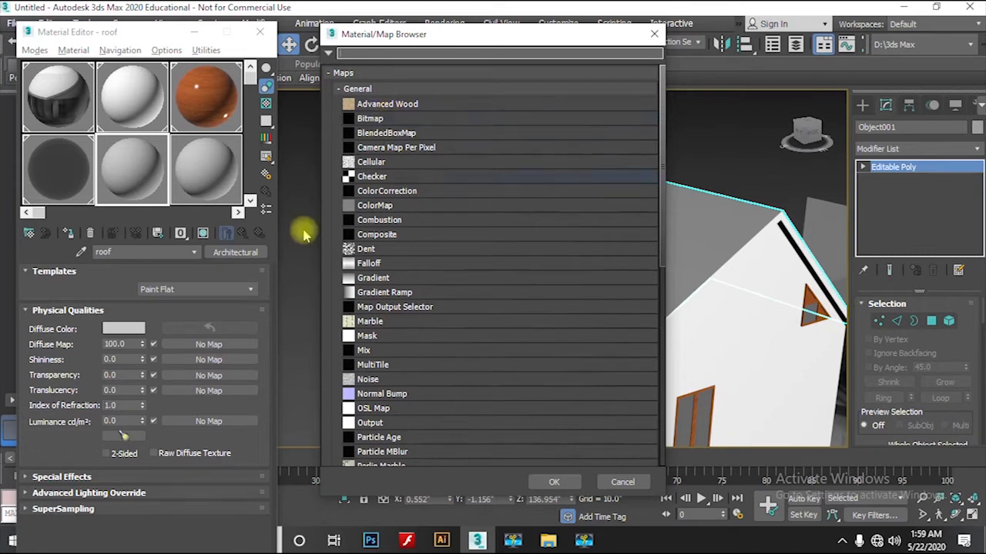
{"action": "double_click", "coordinate": [393, 120]}
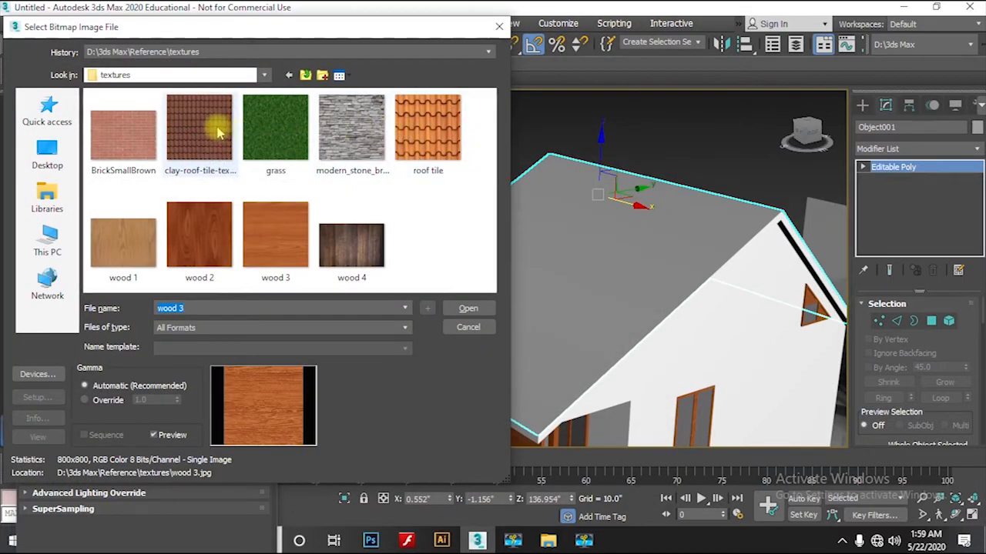
{"action": "left_click", "coordinate": [218, 154]}
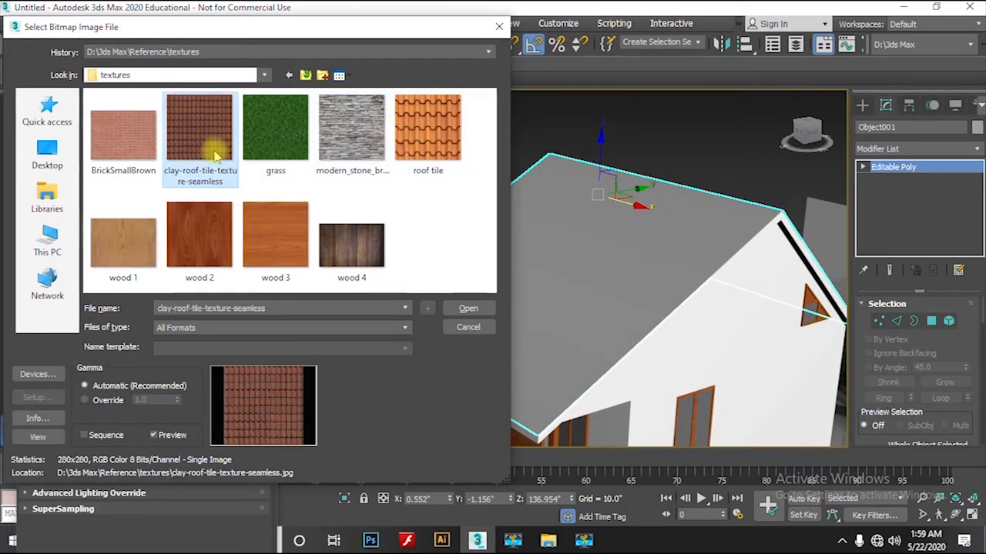
{"action": "left_click", "coordinate": [469, 309]}
{"action": "middle_click_drag", "start_coordinate": [503, 301], "coordinate": [372, 241], "text": "alt"}
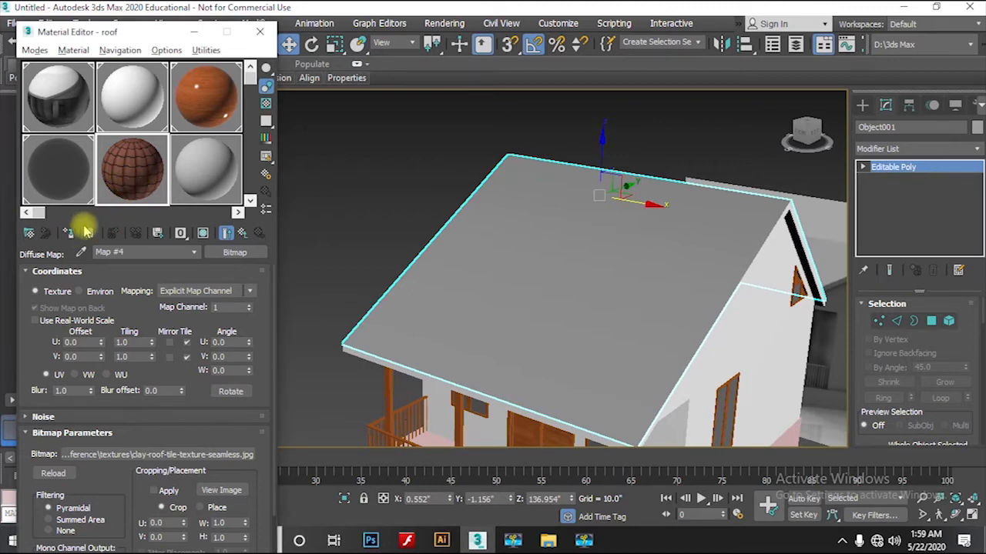
Assign the roof material to the selected roof surface and show its tile texture in the viewport.
{"action": "left_click", "coordinate": [69, 235]}
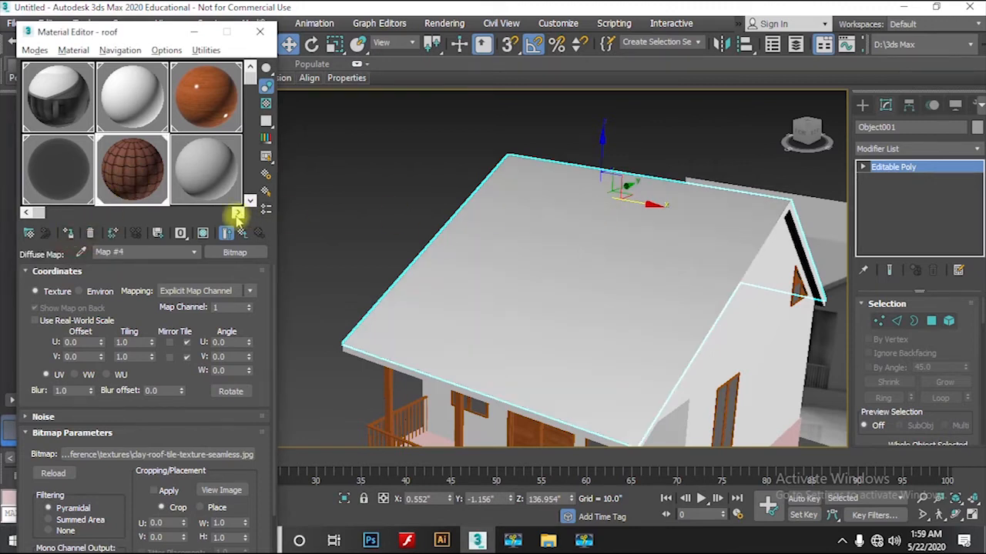
{"action": "left_click", "coordinate": [202, 235]}
{"action": "mouse_move", "coordinate": [644, 279]}
{"action": "middle_mouse_down", "text": "alt"}
{"action": "mouse_move", "coordinate": [821, 280]}
{"action": "mouse_move", "coordinate": [866, 302]}
{"action": "mouse_move", "coordinate": [792, 357]}
{"action": "mouse_move", "coordinate": [695, 285]}
{"action": "mouse_move", "coordinate": [654, 284]}
{"action": "mouse_move", "coordinate": [671, 280]}
{"action": "middle_mouse_up", "text": "alt"}
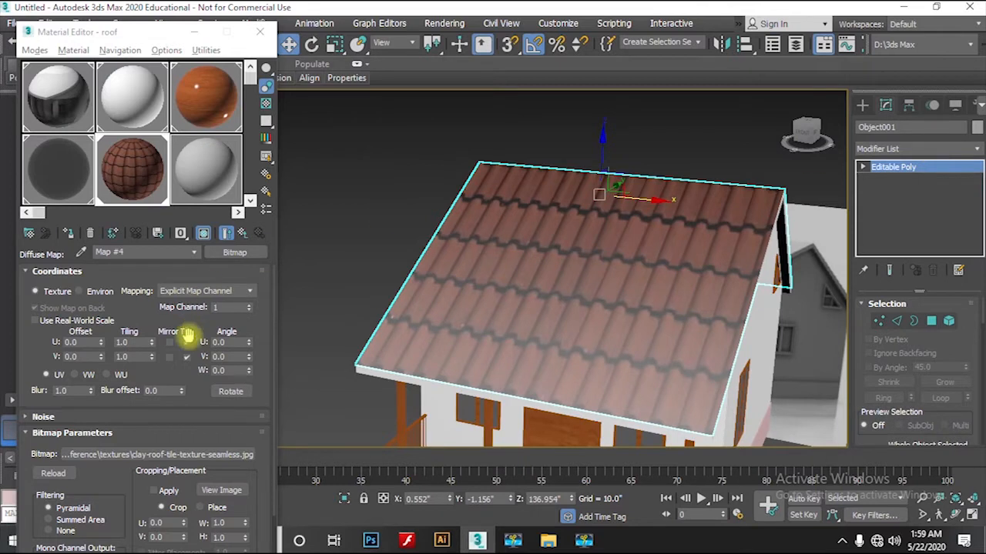
{"action": "left_click_drag", "start_coordinate": [153, 343], "coordinate": [164, 308]}
{"action": "key", "text": "ctrl+z"}
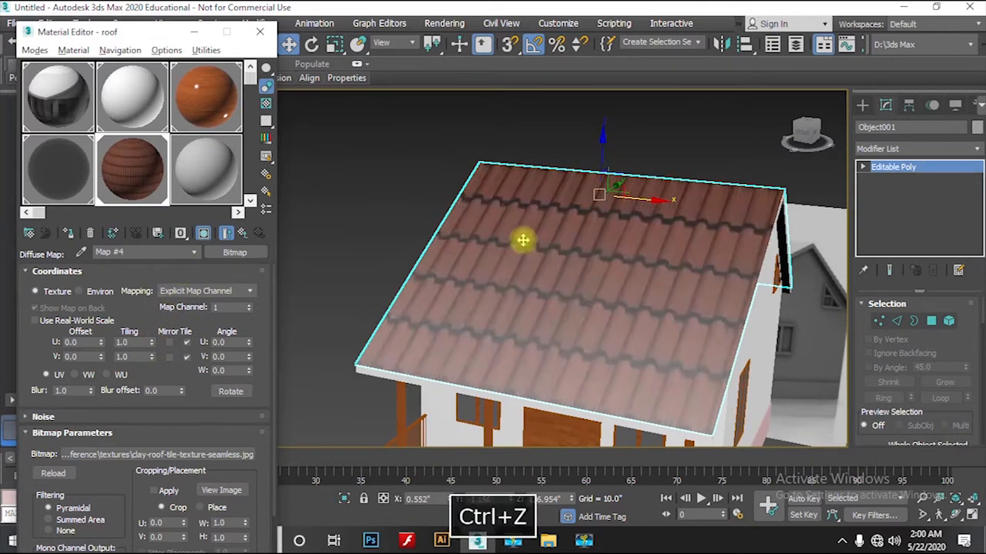
{"action": "middle_click_drag", "start_coordinate": [504, 263], "coordinate": [517, 269], "text": "alt"}
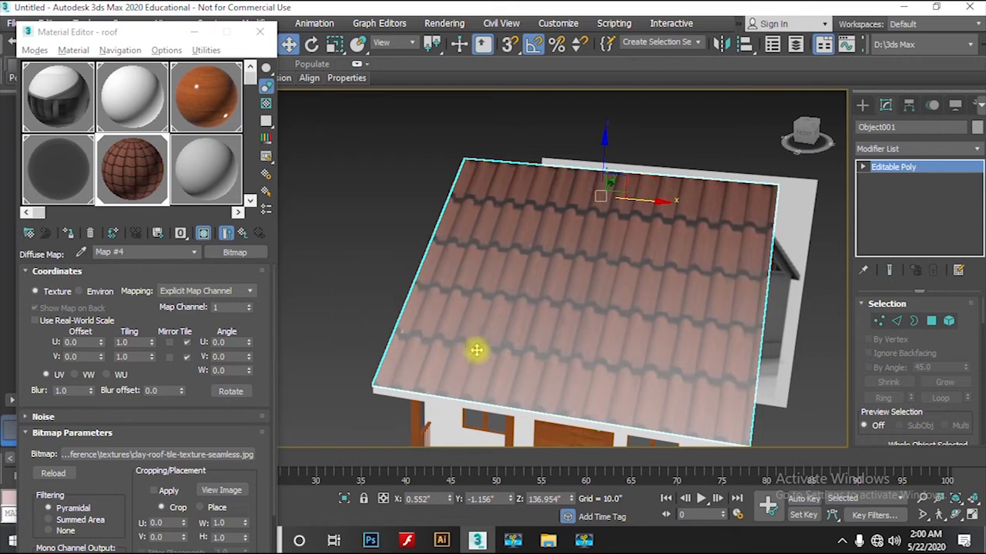
Add a UVW Map modifier to the roof surface and activate its Gizmo level.
{"action": "left_click", "coordinate": [932, 149]}
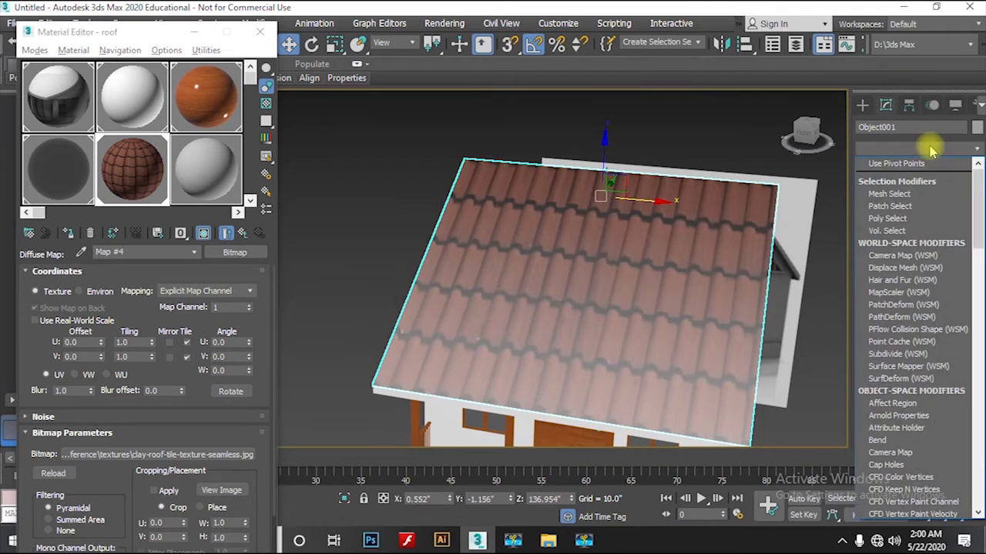
{"action": "key", "text": "u"}
{"action": "key", "text": "v"}
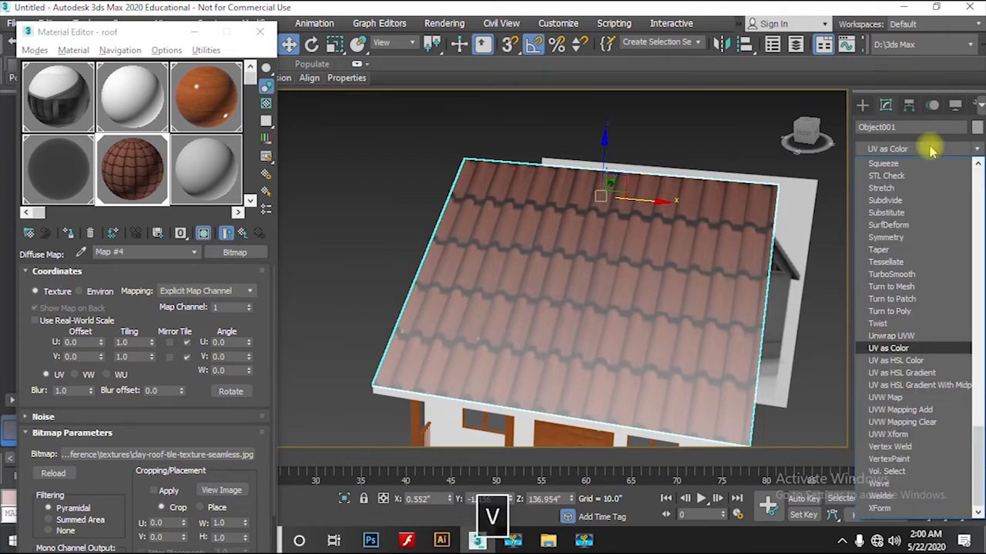
{"action": "left_click", "coordinate": [914, 399]}
{"action": "middle_click_drag", "start_coordinate": [717, 321], "coordinate": [785, 308], "text": "alt"}
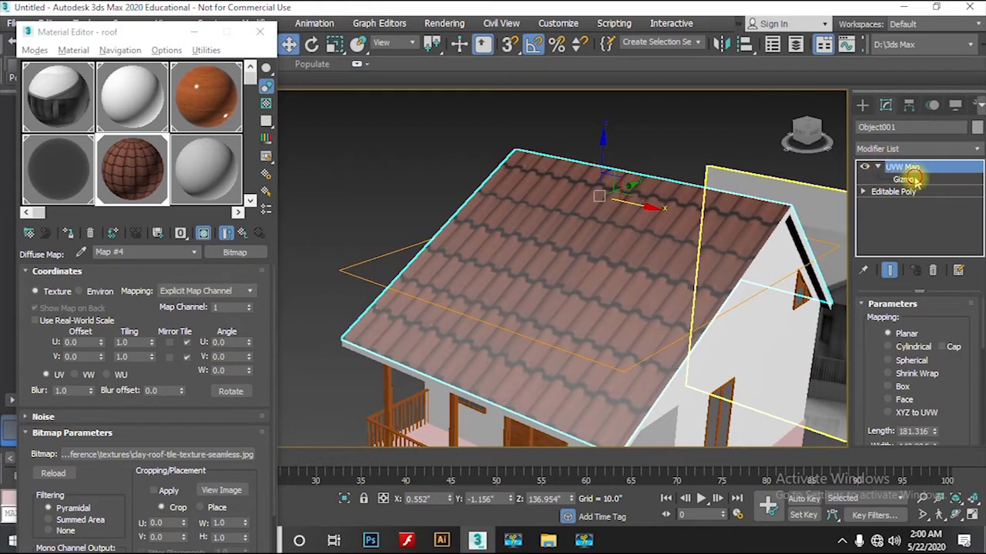
{"action": "left_click", "coordinate": [907, 180]}
{"action": "middle_click_drag", "start_coordinate": [535, 310], "coordinate": [647, 348], "text": "alt"}
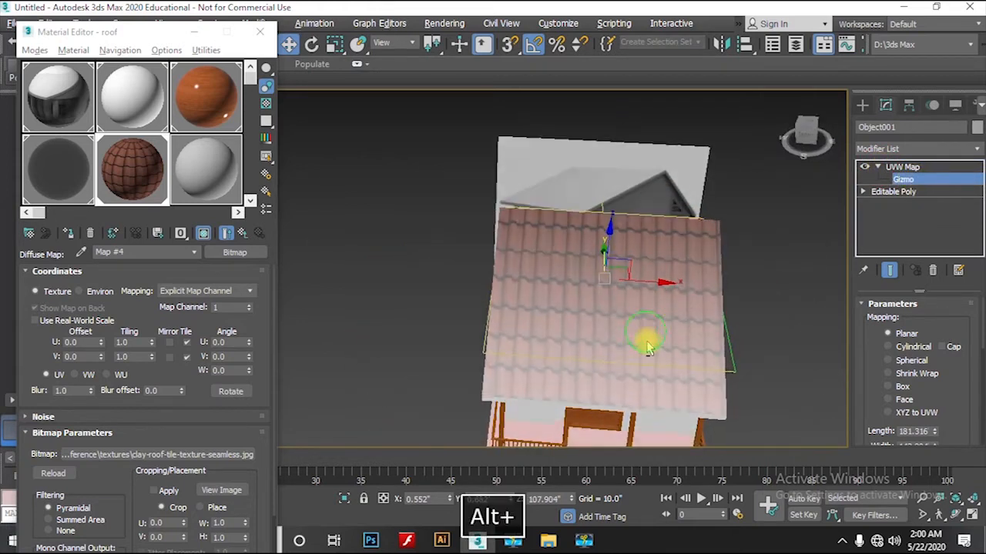
{"action": "left_click_drag", "start_coordinate": [603, 279], "coordinate": [638, 278]}
{"action": "key", "text": "ctrl+z"}
{"action": "middle_click_drag", "start_coordinate": [616, 293], "coordinate": [540, 294], "text": "alt"}
Scale the roof's mapping gizmo to about 37% along Y, and shrink it along X for smaller tiles.
{"action": "key", "text": "r"}
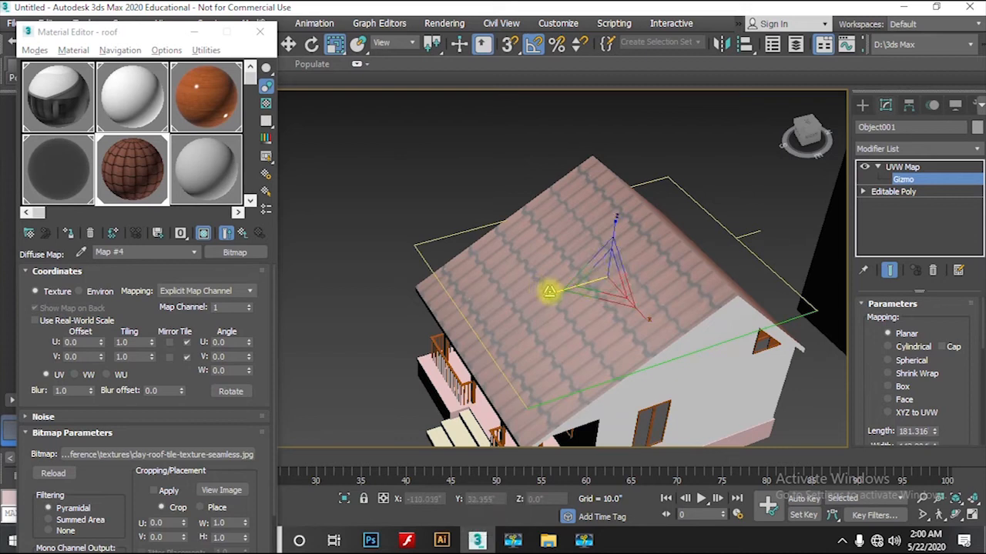
{"action": "left_click_drag", "start_coordinate": [549, 291], "coordinate": [568, 290]}
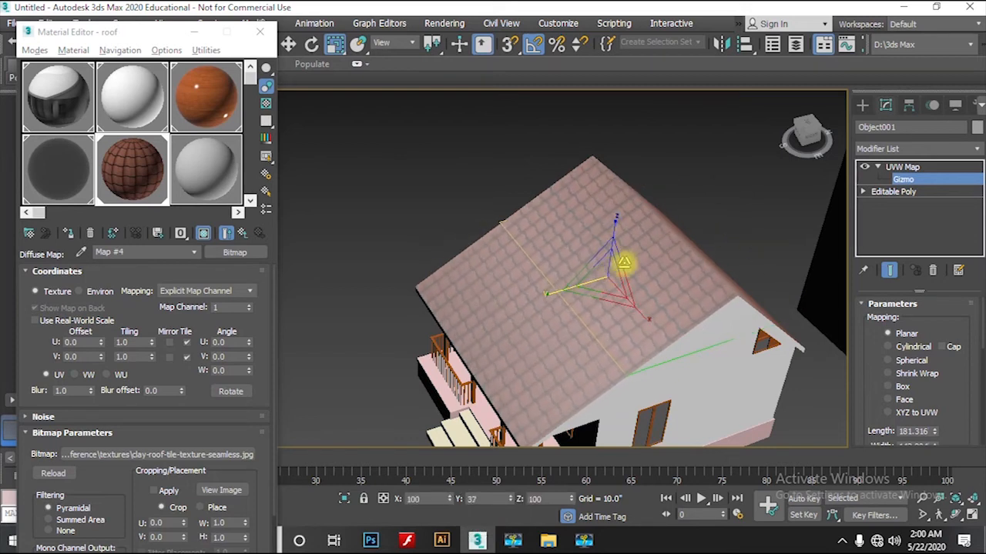
{"action": "middle_click_drag", "start_coordinate": [643, 250], "coordinate": [632, 322], "text": "alt"}
{"action": "left_click_drag", "start_coordinate": [673, 279], "coordinate": [627, 286]}
{"action": "middle_click_drag", "start_coordinate": [627, 286], "coordinate": [663, 305], "text": "alt"}
{"action": "scroll", "coordinate": [635, 323], "scroll_direction": "down", "scroll_amount": 2}
{"action": "left_click_drag", "start_coordinate": [681, 279], "coordinate": [675, 283]}
{"action": "middle_click_drag", "start_coordinate": [667, 306], "coordinate": [631, 337], "text": "alt"}
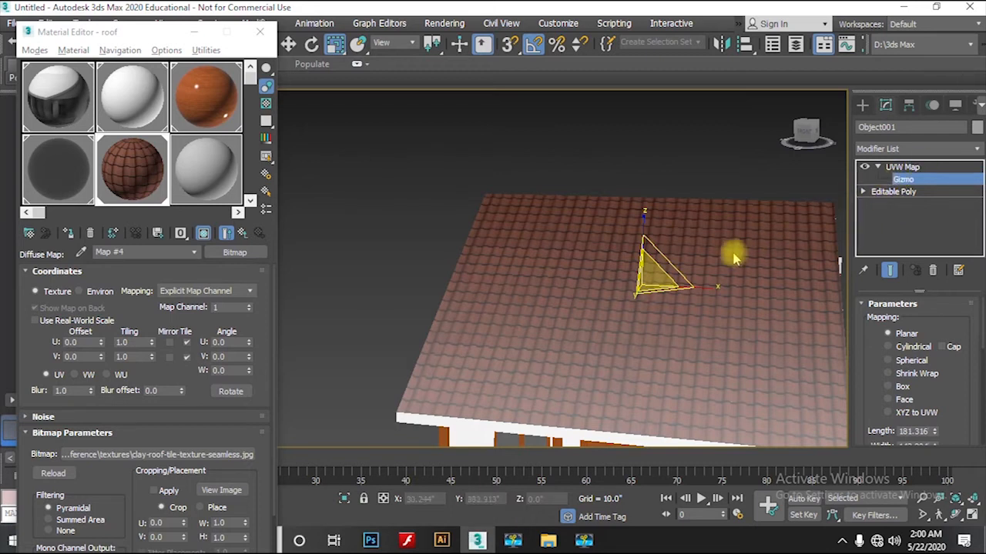
Shift the roof's mapping gizmo about 1.077" along X, leave the Gizmo level and deselect the roof.
{"action": "key", "text": "w"}
{"action": "middle_click_drag", "start_coordinate": [710, 266], "coordinate": [736, 279], "text": "alt"}
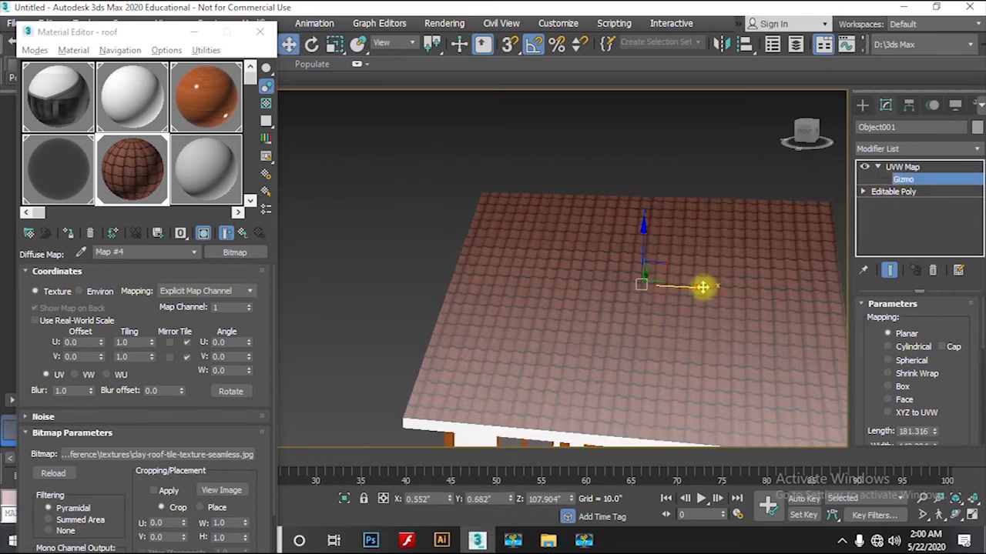
{"action": "left_click_drag", "start_coordinate": [703, 287], "coordinate": [705, 288]}
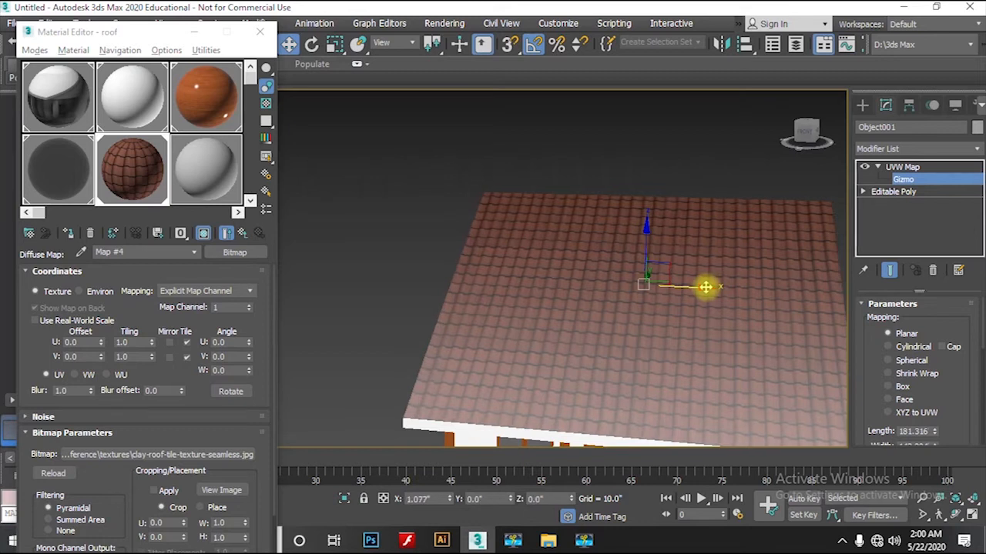
{"action": "scroll", "coordinate": [656, 192], "scroll_direction": "down", "scroll_amount": 5}
{"action": "middle_click_drag", "start_coordinate": [660, 229], "coordinate": [776, 285], "text": "alt"}
{"action": "left_click", "coordinate": [932, 167]}
{"action": "left_click", "coordinate": [495, 180]}
Select the house's pink base and convert it to an Editable Poly.
{"action": "middle_click_drag", "start_coordinate": [495, 181], "coordinate": [618, 336], "text": "alt"}
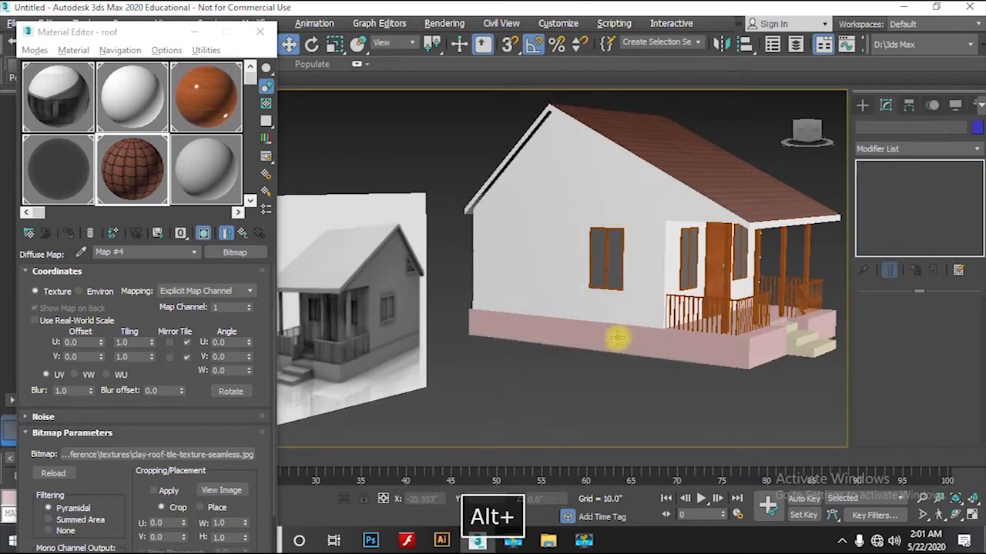
{"action": "left_click", "coordinate": [655, 347]}
{"action": "middle_click_drag", "start_coordinate": [685, 349], "coordinate": [617, 351], "text": "alt"}
{"action": "middle_click_drag", "start_coordinate": [447, 338], "coordinate": [532, 279], "text": "alt"}
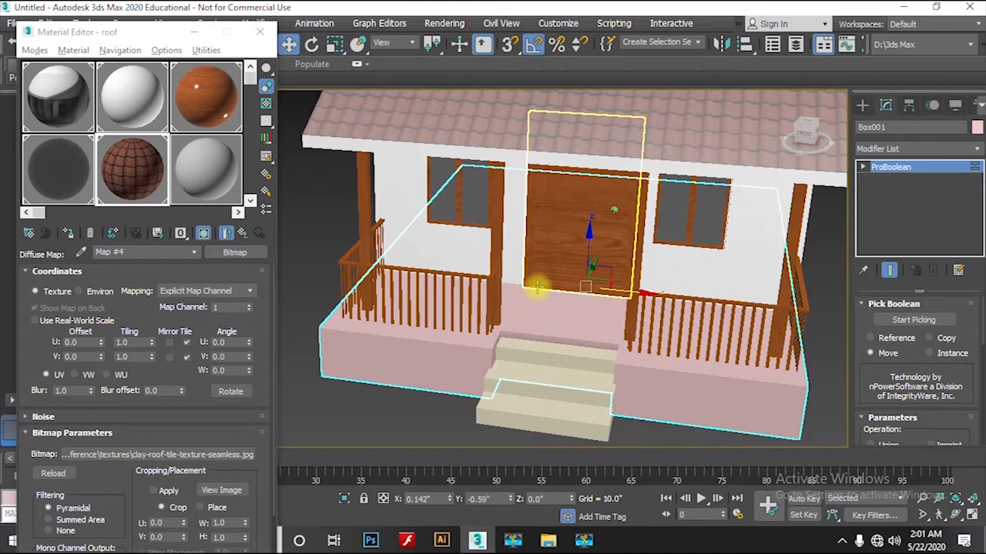
{"action": "right_click", "coordinate": [536, 319]}
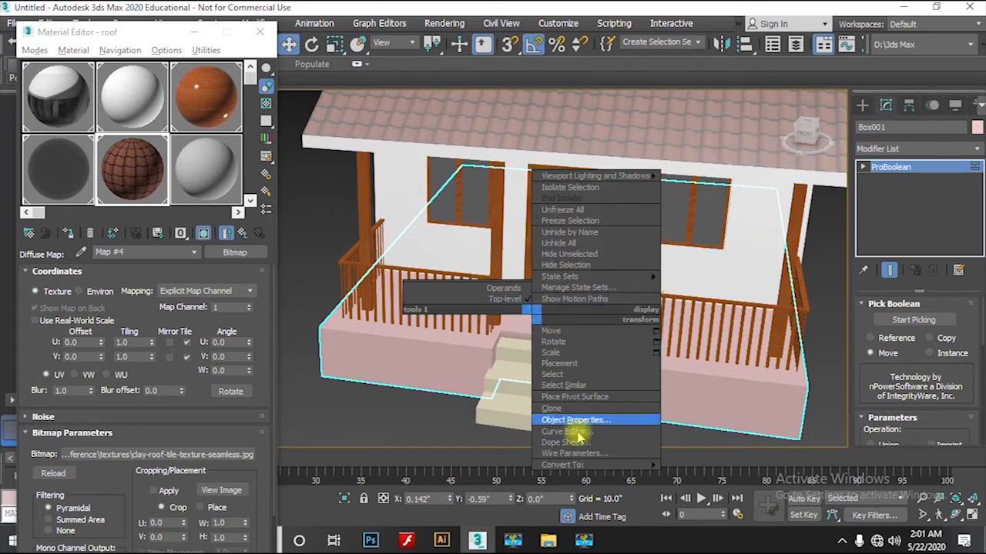
{"action": "mouse_move", "coordinate": [565, 464]}
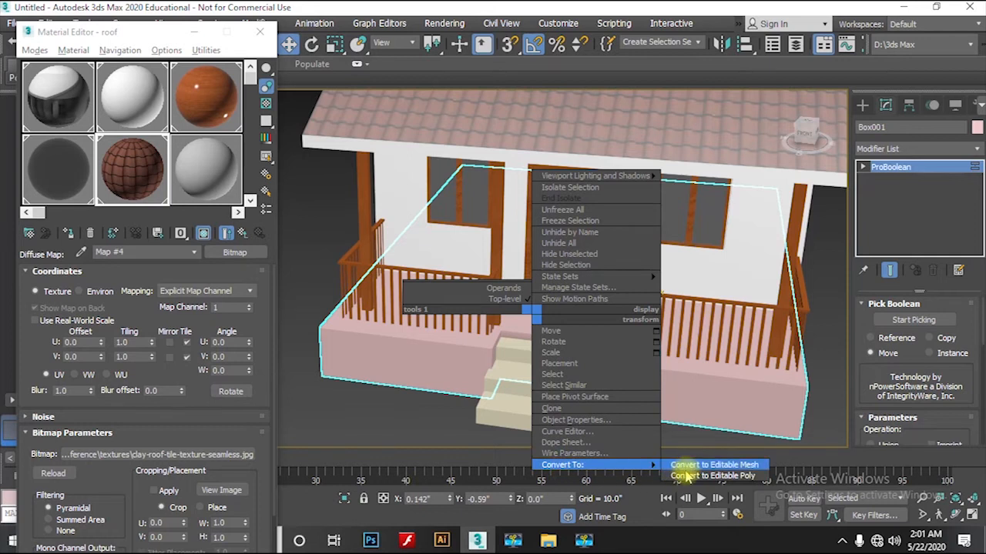
{"action": "left_click", "coordinate": [687, 476]}
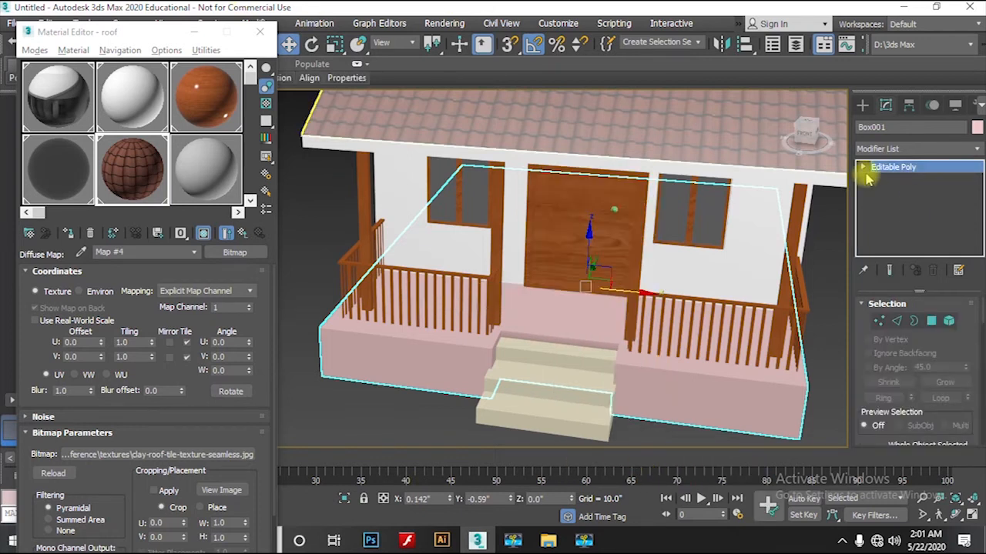
Detach the base's top floor polygon as a separate object and leave the Polygon level.
{"action": "left_click", "coordinate": [907, 218]}
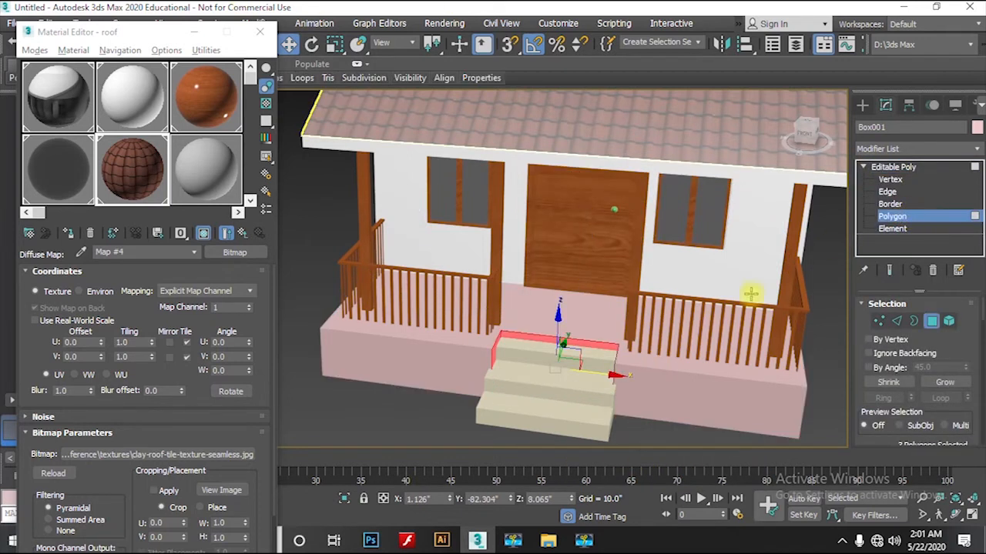
{"action": "left_click", "coordinate": [593, 316]}
{"action": "middle_click_drag", "start_coordinate": [596, 314], "coordinate": [524, 303], "text": "alt"}
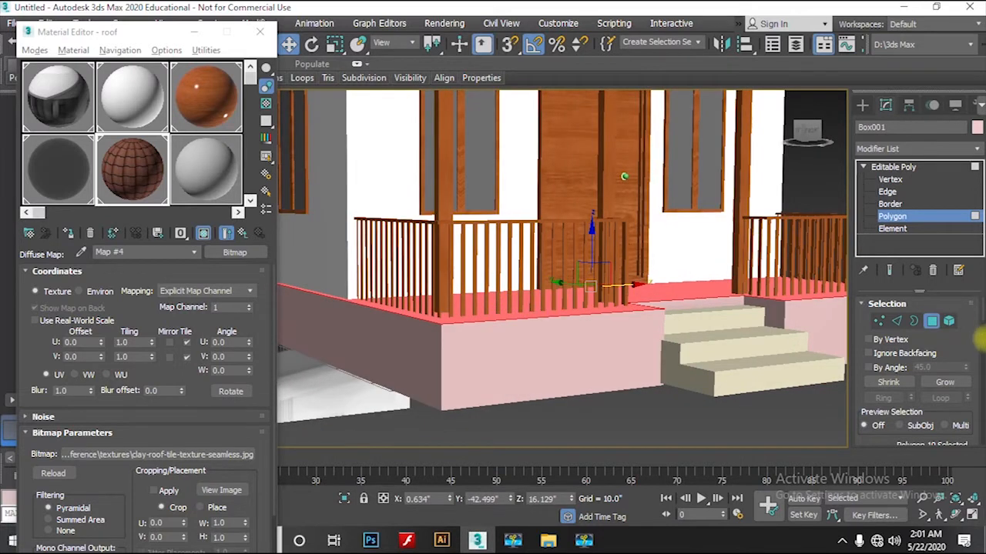
{"action": "scroll", "coordinate": [962, 362], "scroll_direction": "down", "scroll_amount": 10}
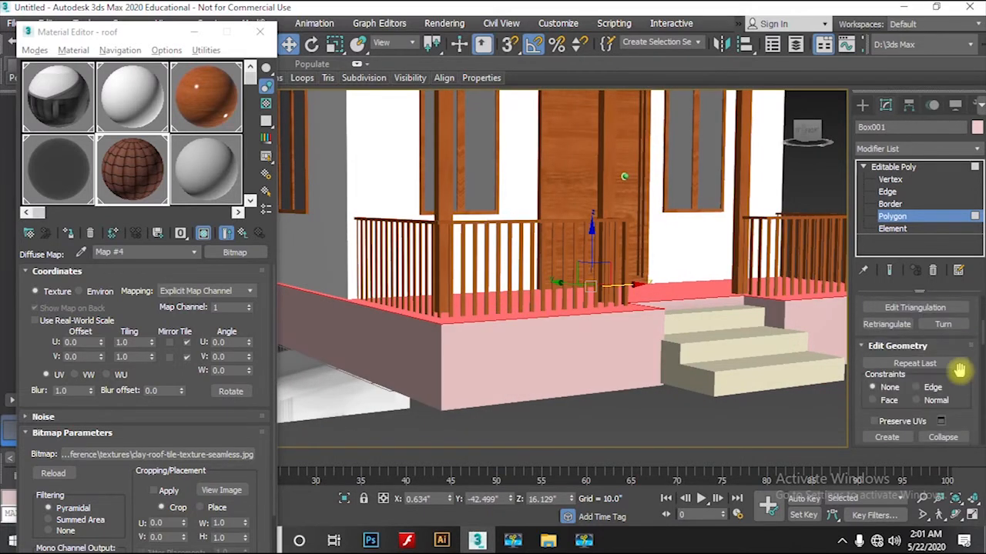
{"action": "scroll", "coordinate": [957, 389], "scroll_direction": "down", "scroll_amount": 2}
{"action": "left_click", "coordinate": [952, 416]}
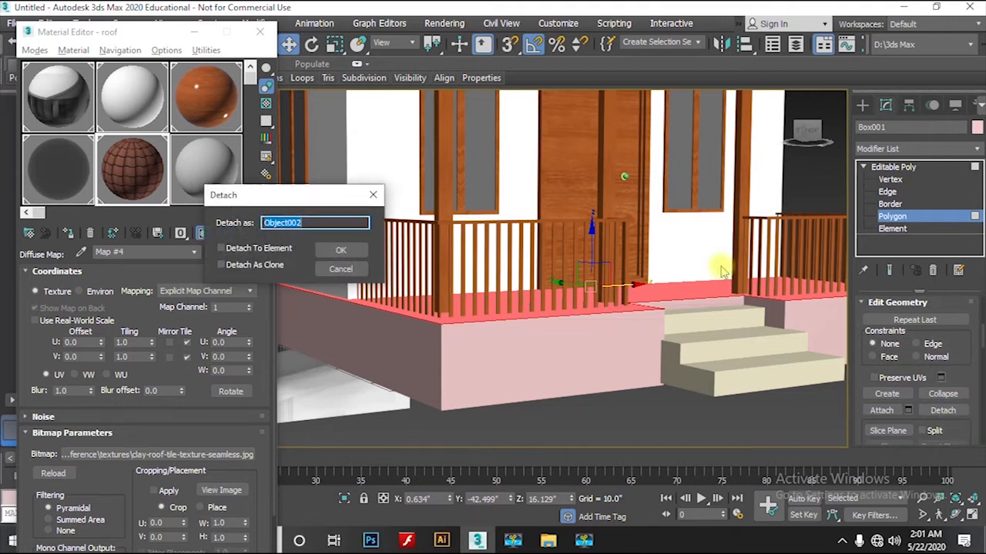
{"action": "left_click", "coordinate": [351, 254]}
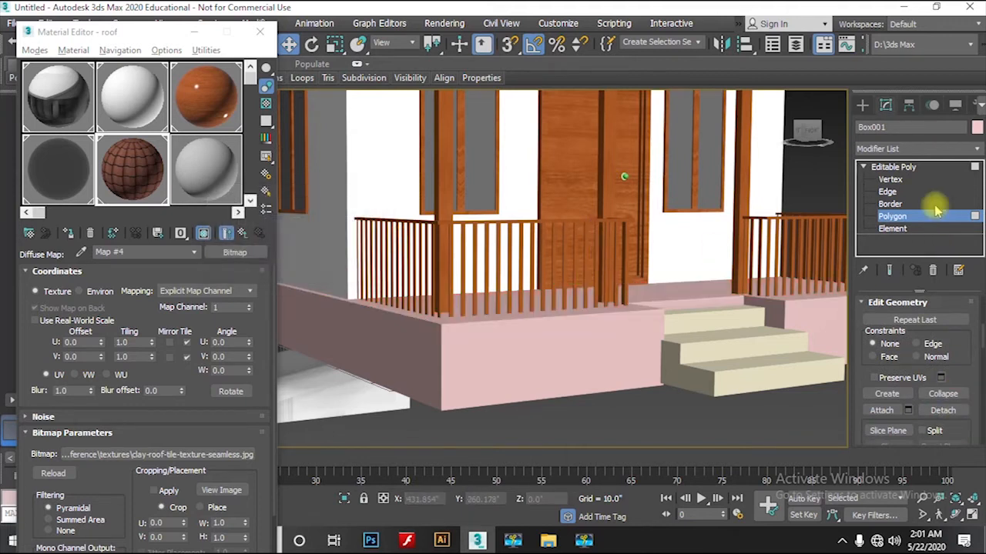
{"action": "left_click", "coordinate": [913, 169]}
Check the detached porch floor, reselect the base (Box001) and examine its sides around the steps.
{"action": "left_click", "coordinate": [697, 287]}
{"action": "left_click", "coordinate": [641, 401]}
{"action": "left_click", "coordinate": [584, 373]}
{"action": "scroll", "coordinate": [638, 374], "scroll_direction": "down", "scroll_amount": 5}
{"action": "mouse_move", "coordinate": [594, 373]}
{"action": "middle_mouse_down", "text": "alt"}
{"action": "mouse_move", "coordinate": [659, 379]}
{"action": "mouse_move", "coordinate": [596, 377]}
{"action": "middle_mouse_up", "text": "alt"}
{"action": "scroll", "coordinate": [613, 376], "scroll_direction": "up", "scroll_amount": 4}
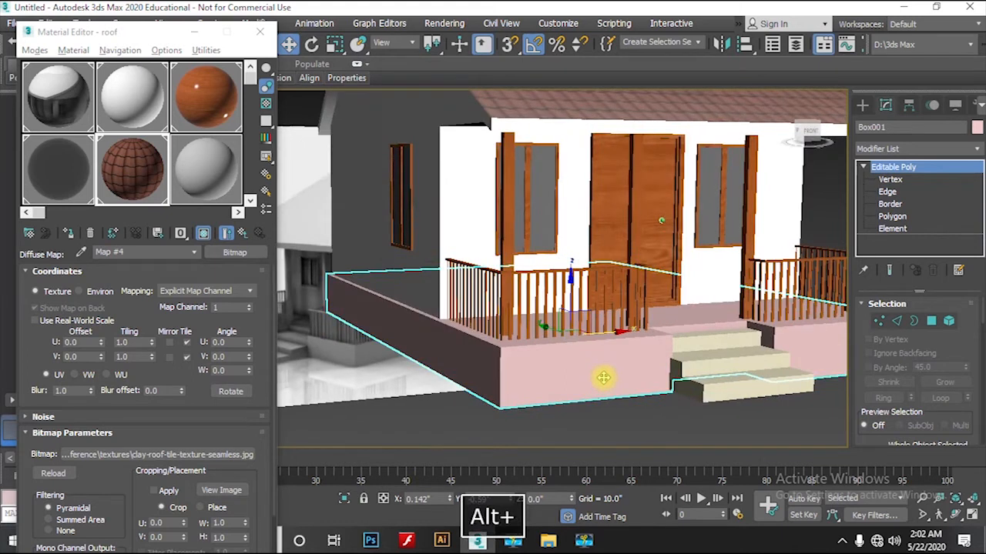
{"action": "left_click", "coordinate": [617, 423]}
{"action": "left_click", "coordinate": [528, 376]}
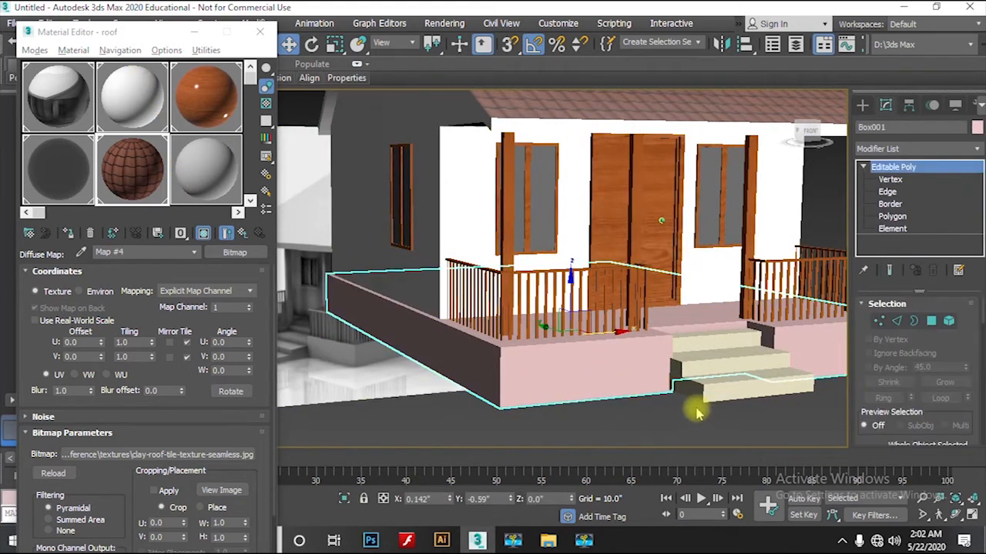
{"action": "middle_click_drag", "start_coordinate": [580, 397], "coordinate": [755, 412], "text": "alt"}
{"action": "scroll", "coordinate": [755, 412], "scroll_direction": "up", "scroll_amount": 4}
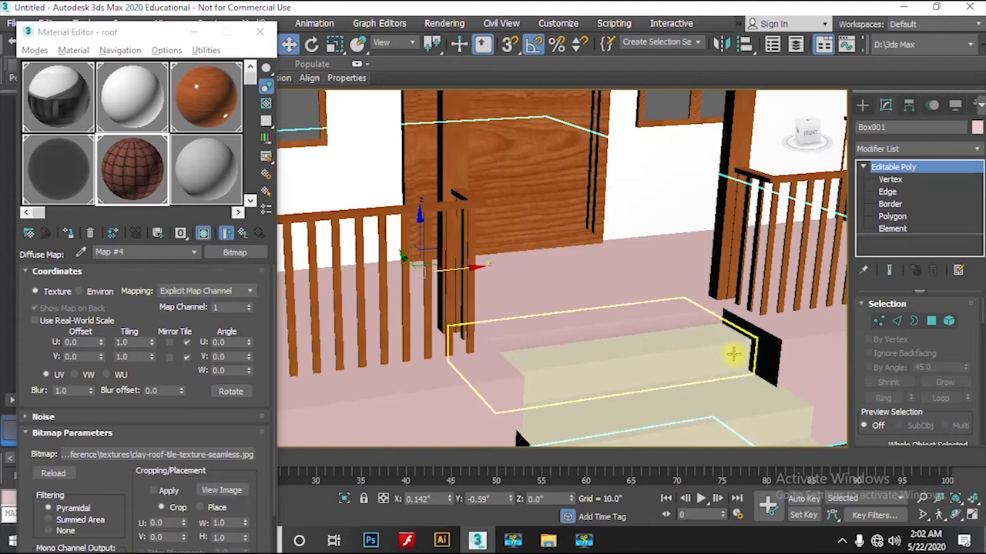
{"action": "scroll", "coordinate": [651, 410], "scroll_direction": "down", "scroll_amount": 5}
{"action": "mouse_move", "coordinate": [654, 407]}
{"action": "middle_mouse_down", "text": "alt"}
{"action": "mouse_move", "coordinate": [708, 395]}
{"action": "mouse_move", "coordinate": [640, 399]}
{"action": "middle_mouse_up", "text": "alt"}
{"action": "scroll", "coordinate": [683, 399], "scroll_direction": "up", "scroll_amount": 3}
Detach the base's front polygons, the recess behind the steps and the back side as one separate object.
{"action": "left_click", "coordinate": [892, 216]}
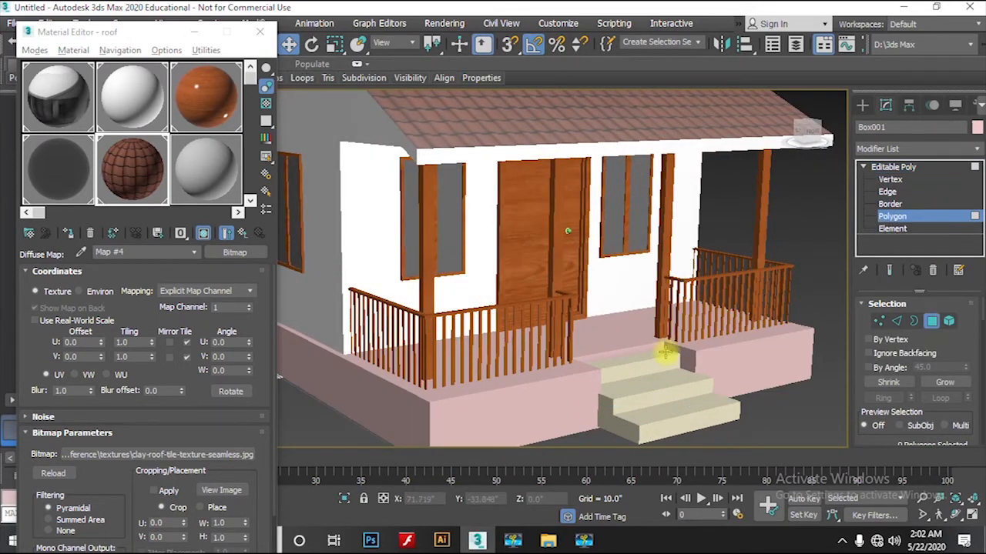
{"action": "middle_click_drag", "start_coordinate": [586, 377], "coordinate": [521, 375], "text": "alt"}
{"action": "left_click", "coordinate": [557, 365]}
{"action": "left_click", "coordinate": [481, 405], "text": "ctrl"}
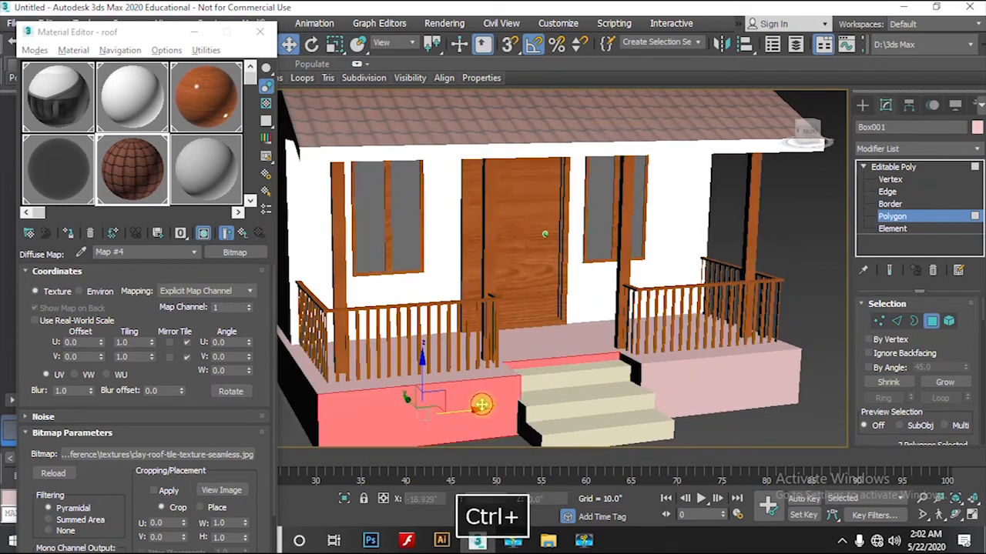
{"action": "middle_click_drag", "start_coordinate": [698, 391], "coordinate": [755, 403], "text": "alt"}
{"action": "left_click", "coordinate": [754, 407], "text": "ctrl"}
{"action": "scroll", "coordinate": [672, 392], "scroll_direction": "down", "scroll_amount": 5}
{"action": "middle_click_drag", "start_coordinate": [672, 391], "coordinate": [838, 396], "text": "alt"}
{"action": "scroll", "coordinate": [645, 424], "scroll_direction": "up", "scroll_amount": 5}
{"action": "middle_click_drag", "start_coordinate": [647, 400], "coordinate": [667, 385], "text": "alt"}
{"action": "scroll", "coordinate": [940, 402], "scroll_direction": "down", "scroll_amount": 10}
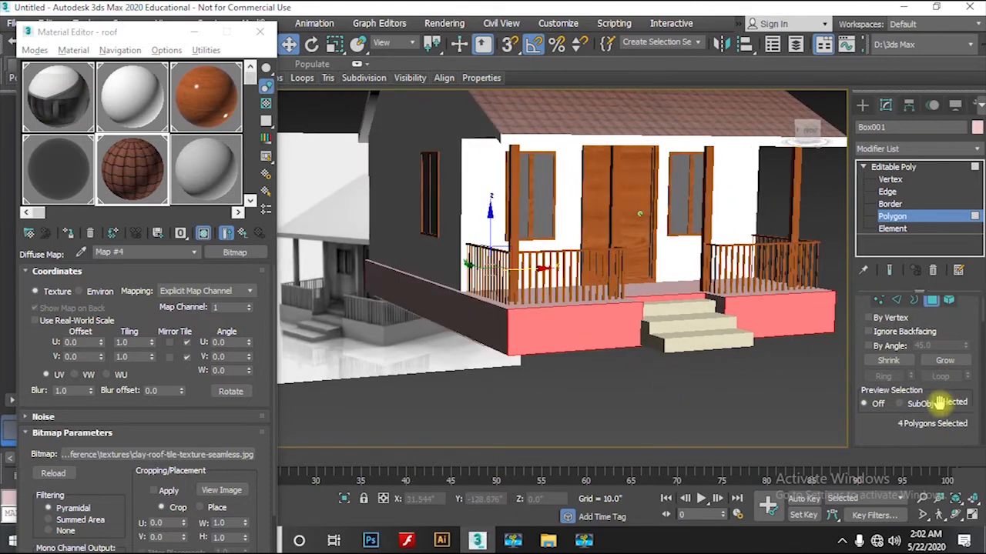
{"action": "scroll", "coordinate": [947, 416], "scroll_direction": "down", "scroll_amount": 4}
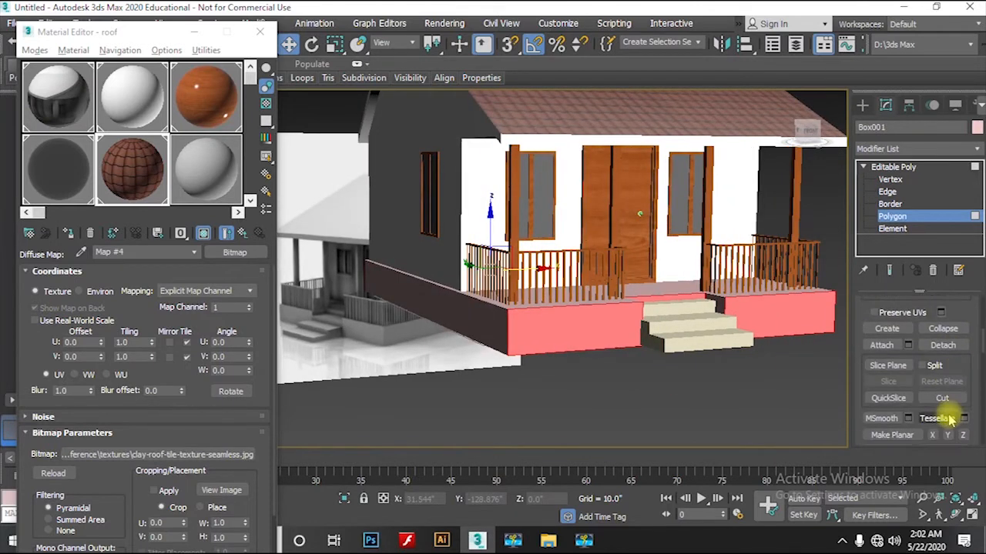
{"action": "left_click", "coordinate": [944, 346]}
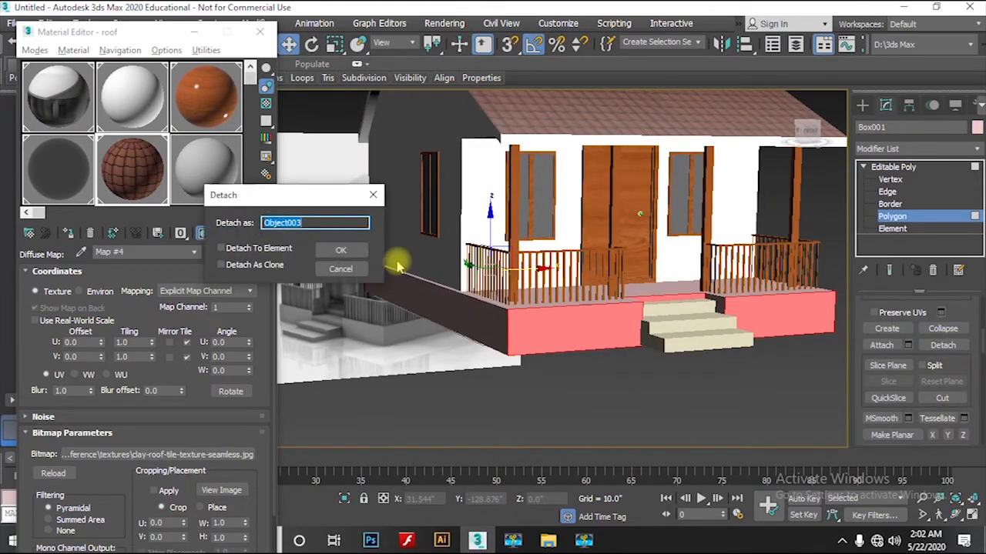
{"action": "left_click", "coordinate": [340, 248]}
{"action": "left_click", "coordinate": [886, 168]}
{"action": "left_click", "coordinate": [666, 413]}
Finish the detach and select the new object made of the base's front polygons.
{"action": "middle_click_drag", "start_coordinate": [554, 337], "coordinate": [719, 365], "text": "alt"}
{"action": "scroll", "coordinate": [719, 365], "scroll_direction": "up", "scroll_amount": 2}
{"action": "left_click", "coordinate": [667, 348]}
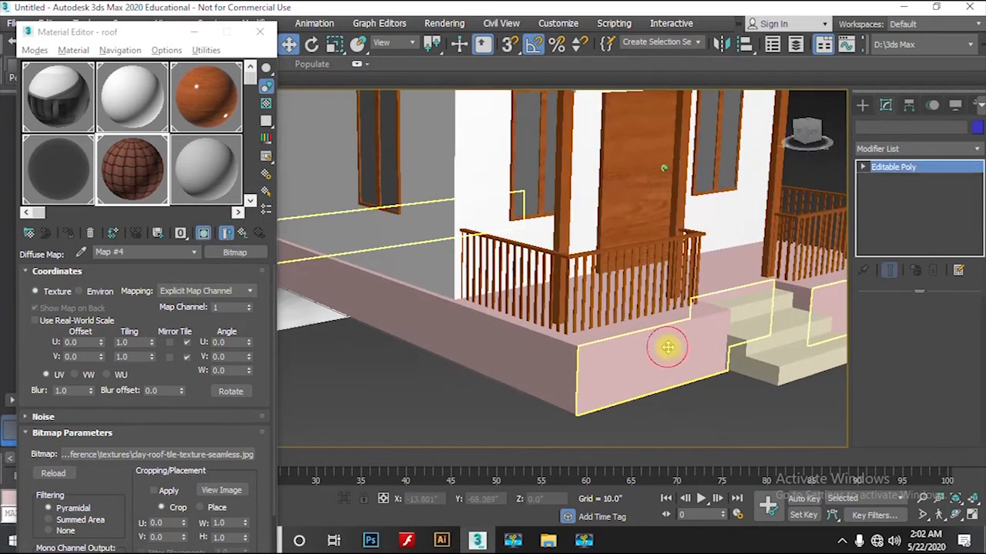
{"action": "scroll", "coordinate": [666, 347], "scroll_direction": "down", "scroll_amount": 4}
{"action": "middle_click_drag", "start_coordinate": [682, 396], "coordinate": [699, 398], "text": "alt"}
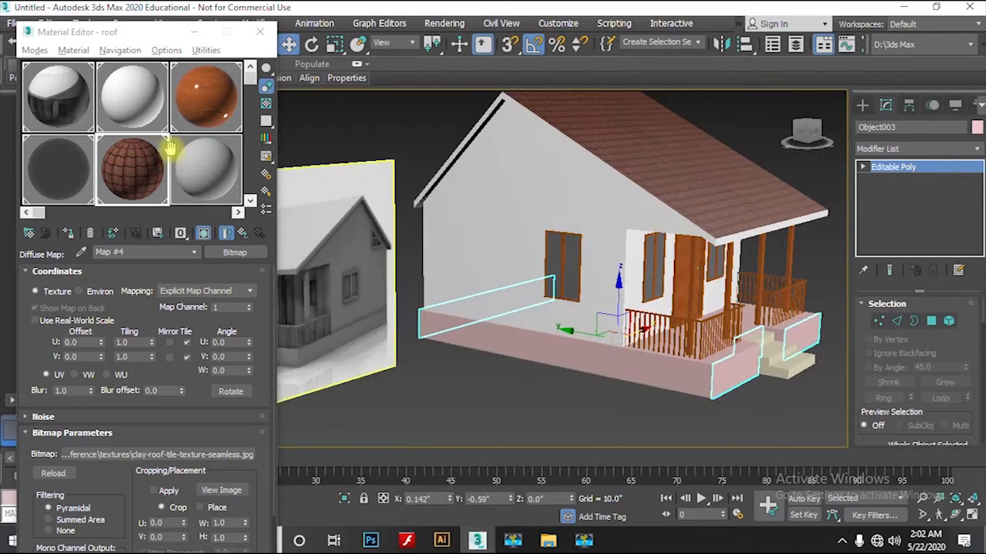
Choose the unused 09 - Default sample material and rename it as stone.
{"action": "left_click", "coordinate": [209, 170]}
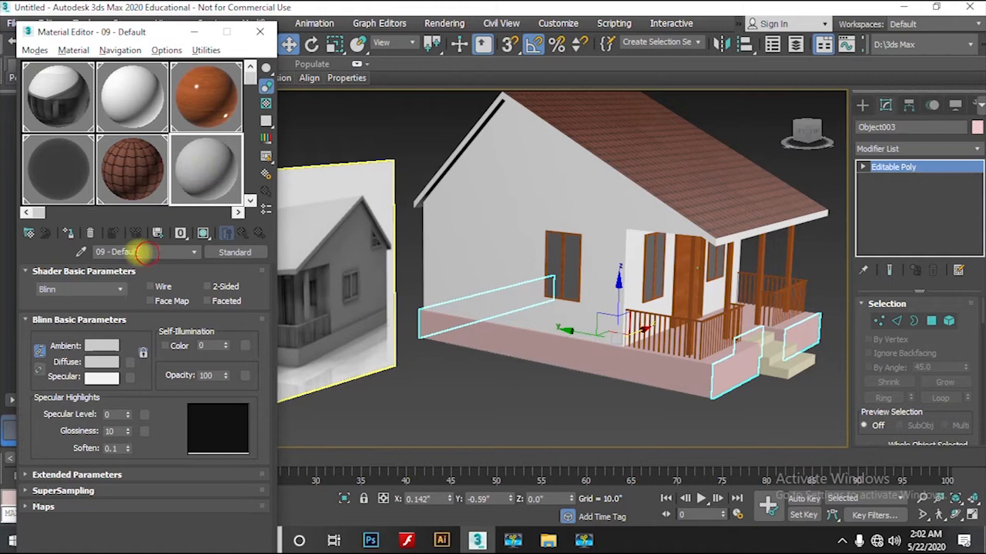
{"action": "type", "text": "sto"}
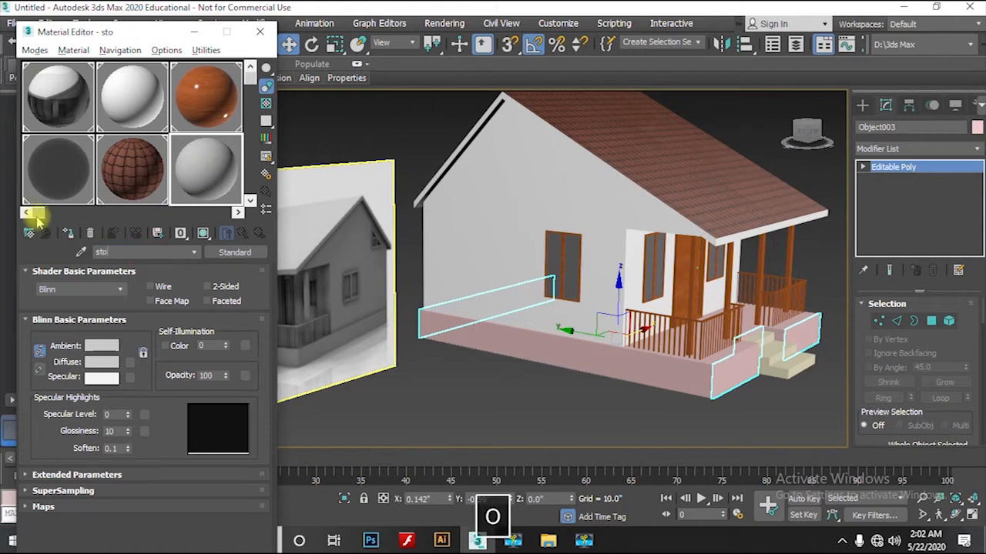
{"action": "type", "text": "ne"}
{"action": "key", "text": "Return"}
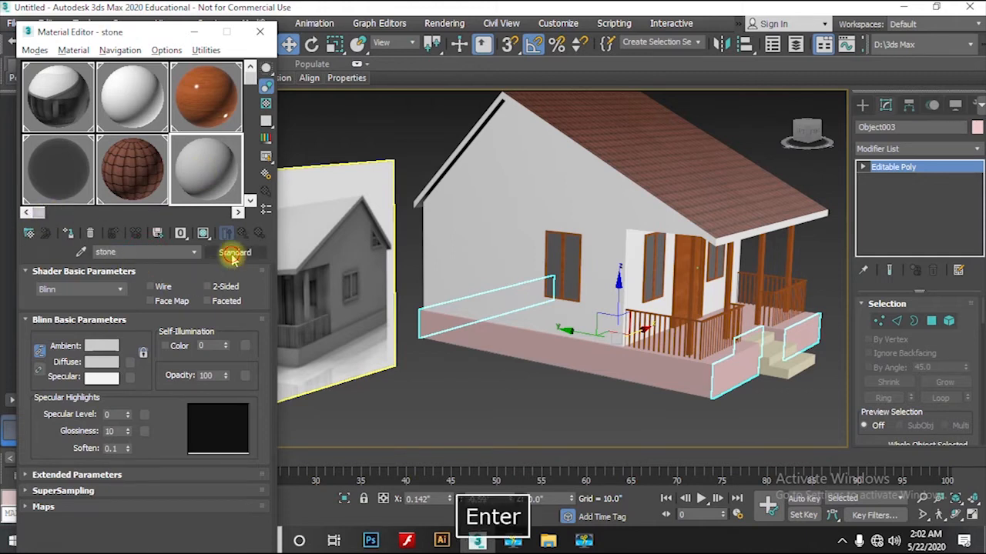
Change the stone material's type to Architectural and apply the Stone template.
{"action": "left_click", "coordinate": [234, 253]}
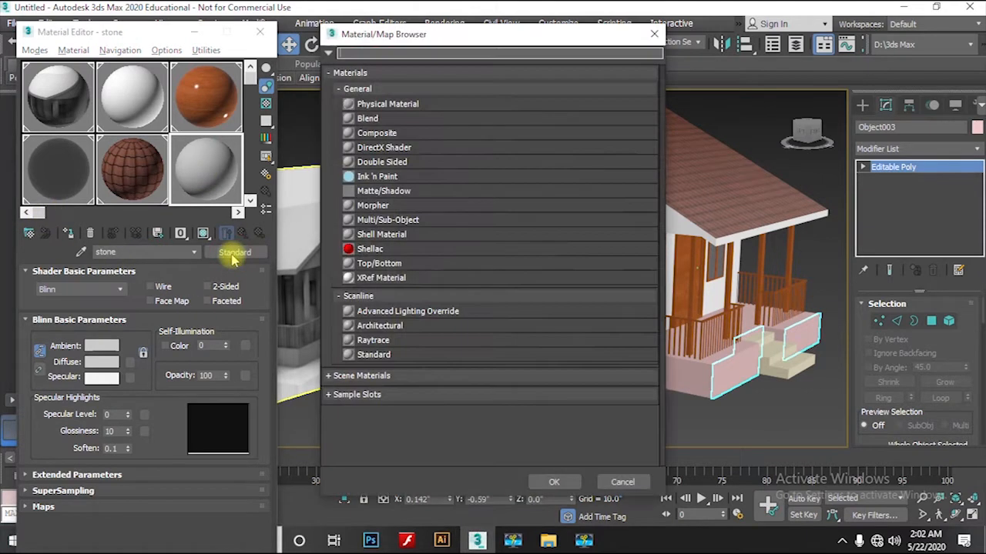
{"action": "double_click", "coordinate": [389, 327]}
{"action": "left_click", "coordinate": [216, 289]}
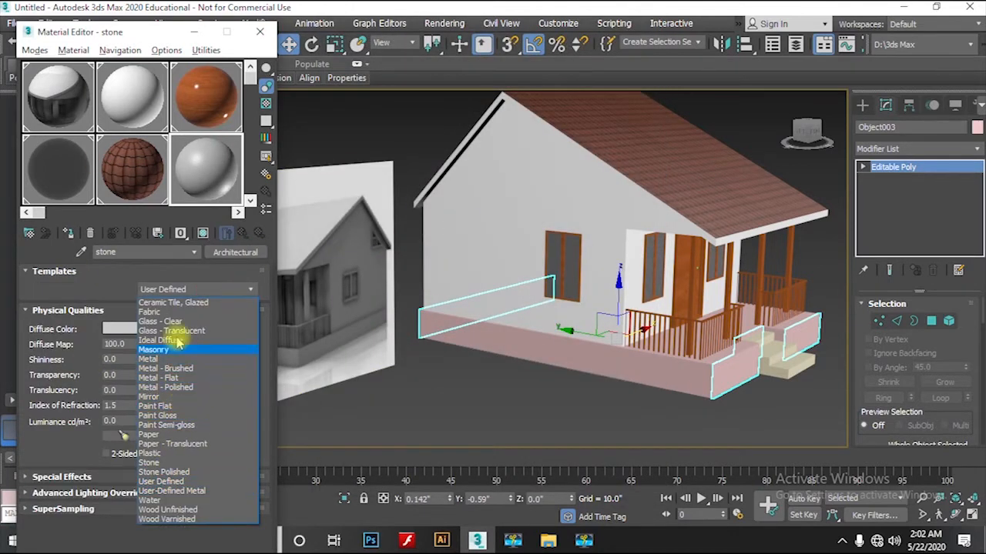
{"action": "left_click", "coordinate": [174, 463]}
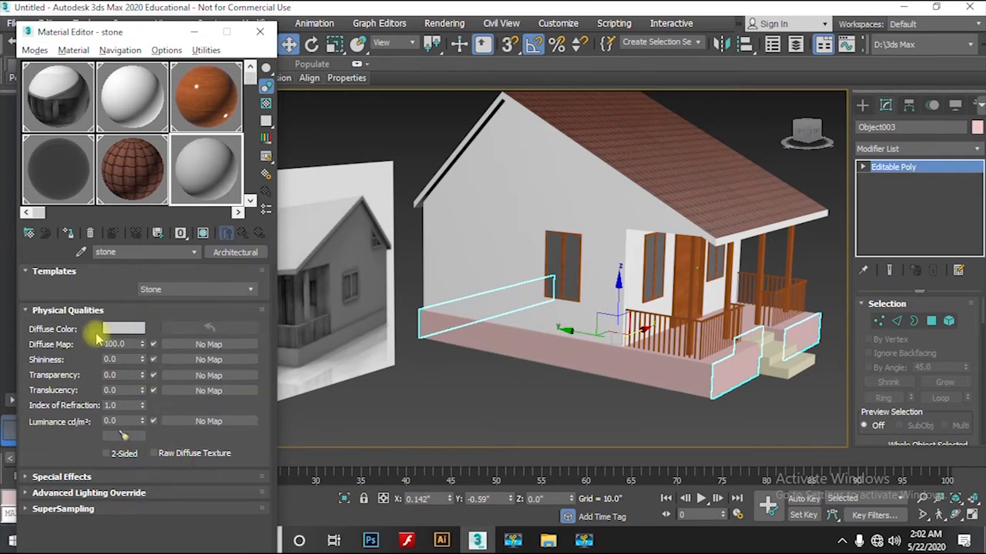
Load the BrickSmallBrown image as a Bitmap in the stone material's diffuse map, comparing it with modern_stone_brick first.
{"action": "left_click", "coordinate": [193, 344]}
{"action": "double_click", "coordinate": [402, 119]}
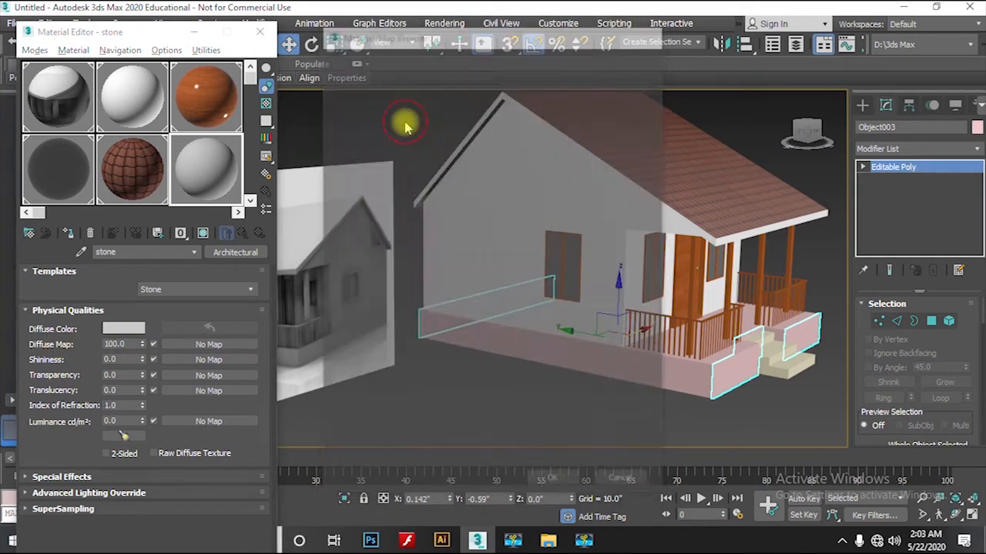
{"action": "left_click", "coordinate": [137, 142]}
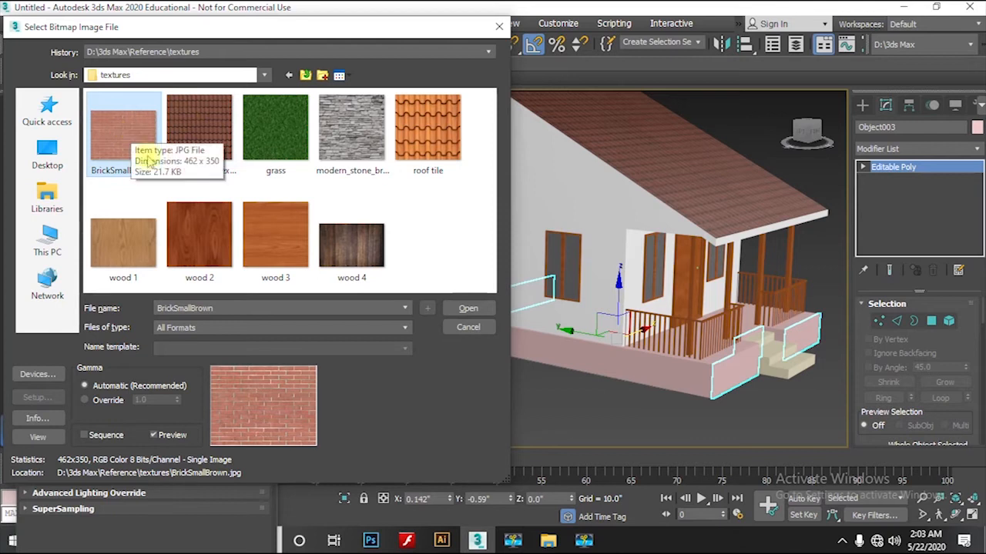
{"action": "left_click", "coordinate": [355, 133]}
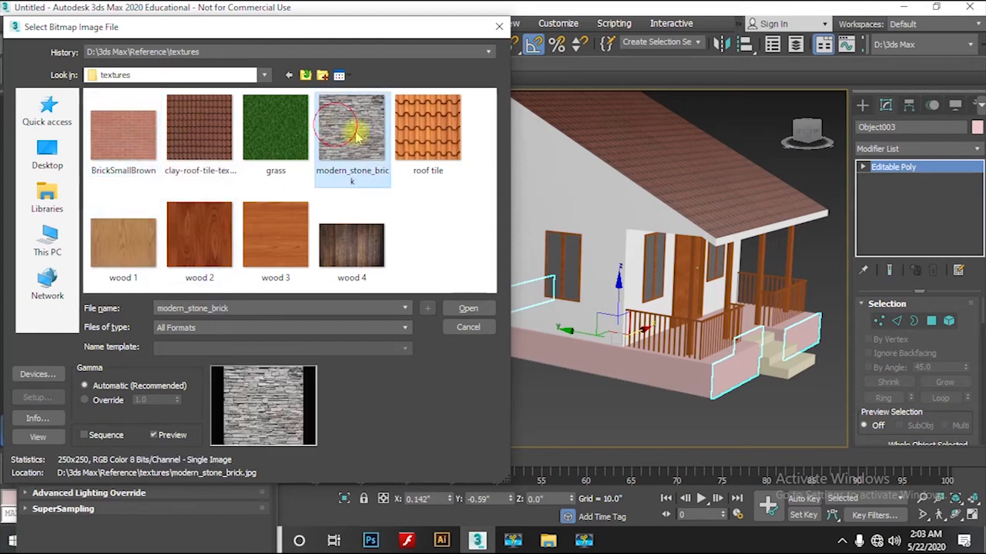
{"action": "left_click", "coordinate": [129, 150]}
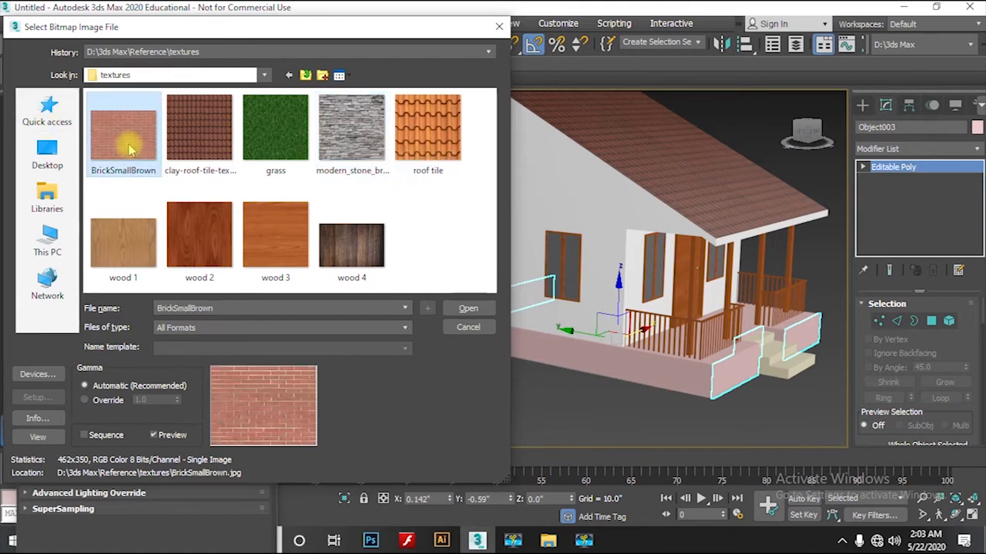
{"action": "left_click", "coordinate": [467, 309]}
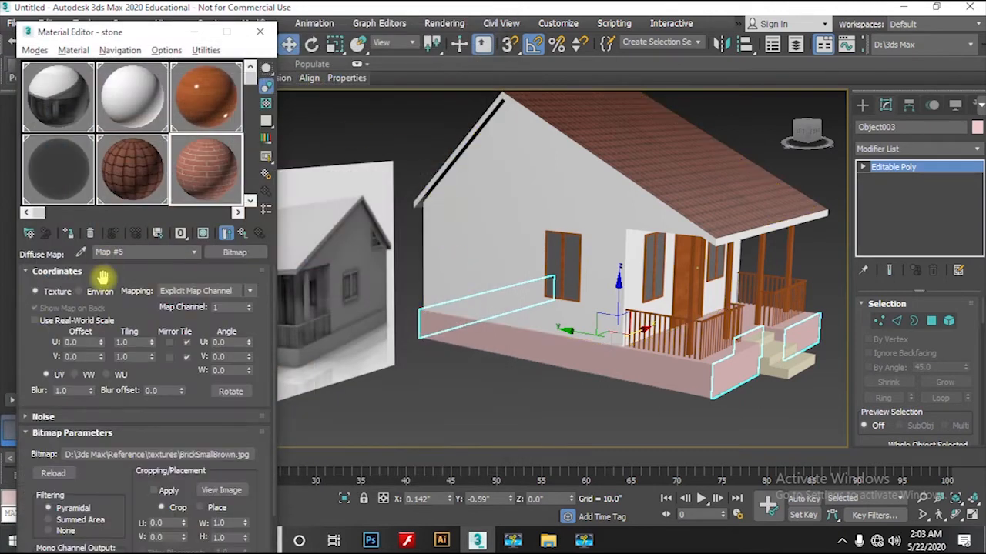
Assign the stone material to the detached base front, show its map in the viewport and inspect the brick pattern.
{"action": "middle_click_drag", "start_coordinate": [590, 318], "coordinate": [676, 431], "text": "alt"}
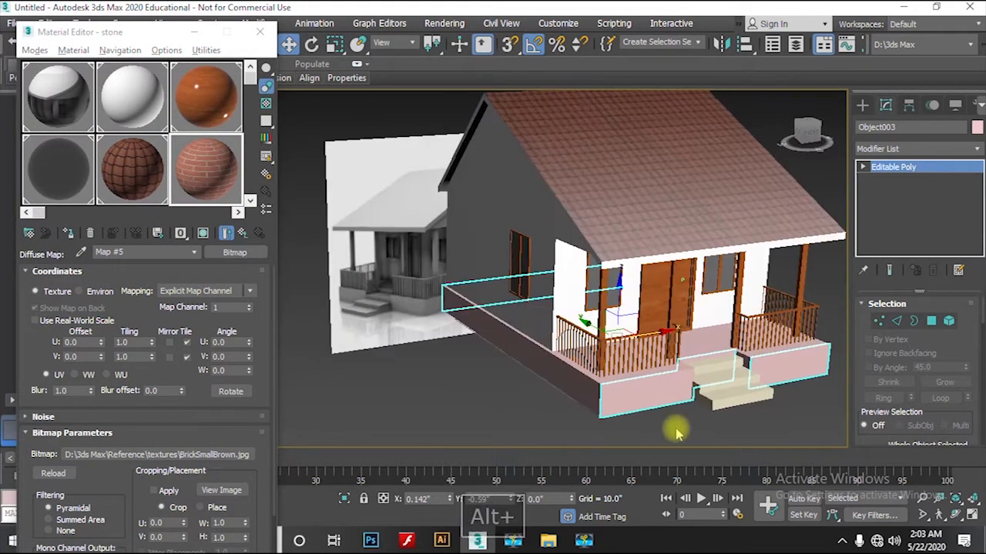
{"action": "left_click", "coordinate": [68, 233]}
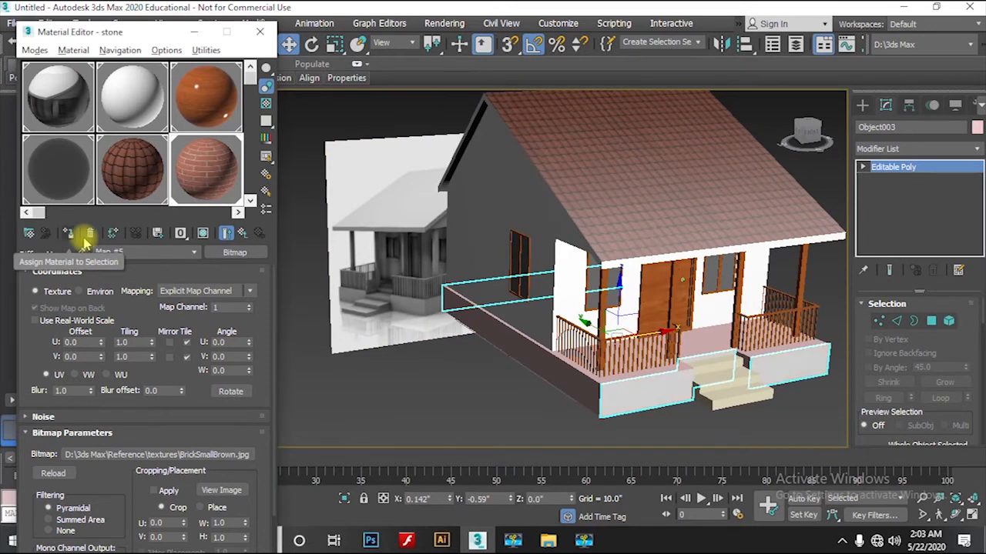
{"action": "left_click", "coordinate": [203, 233]}
{"action": "middle_click_drag", "start_coordinate": [666, 371], "coordinate": [623, 358], "text": "alt"}
{"action": "scroll", "coordinate": [664, 380], "scroll_direction": "up", "scroll_amount": 5}
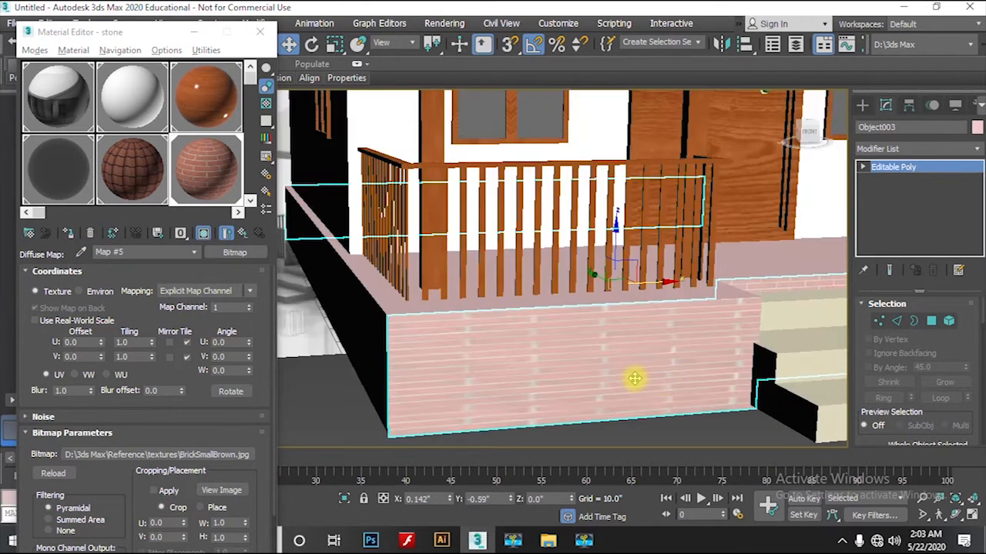
{"action": "middle_click_drag", "start_coordinate": [708, 348], "coordinate": [587, 334], "text": "alt"}
{"action": "scroll", "coordinate": [609, 343], "scroll_direction": "down", "scroll_amount": 3}
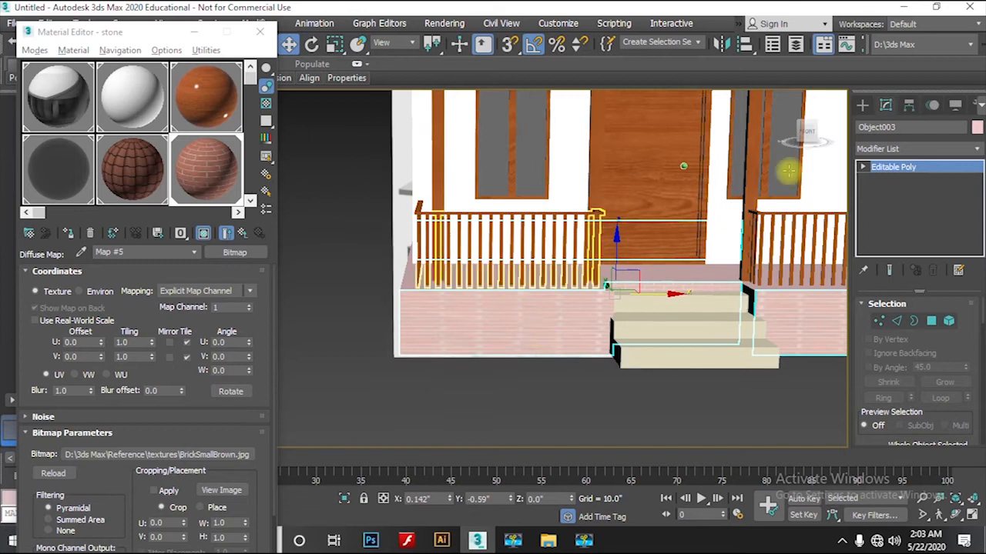
Add a UVW Map modifier to the detached base front and check the front faces beside the steps.
{"action": "left_click", "coordinate": [901, 149]}
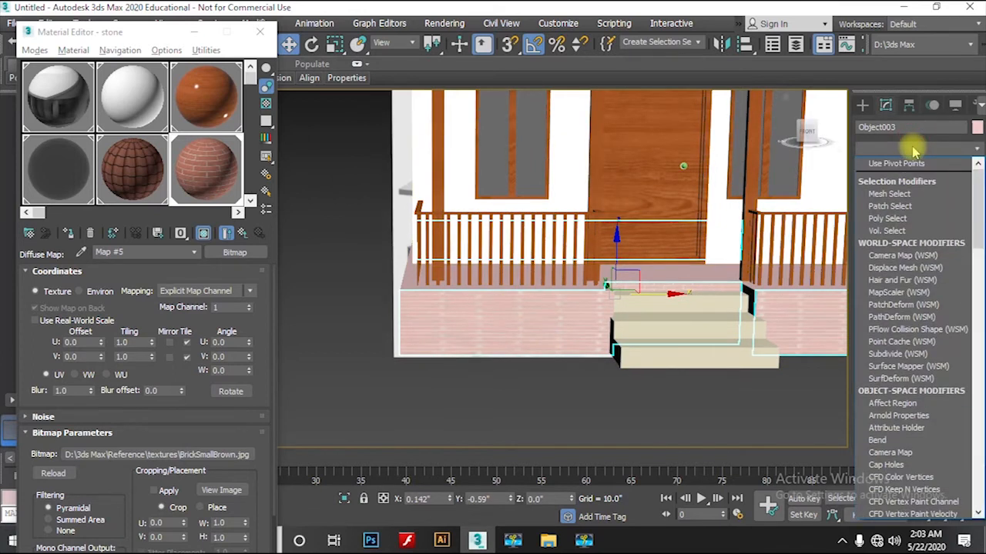
{"action": "type", "text": "uv"}
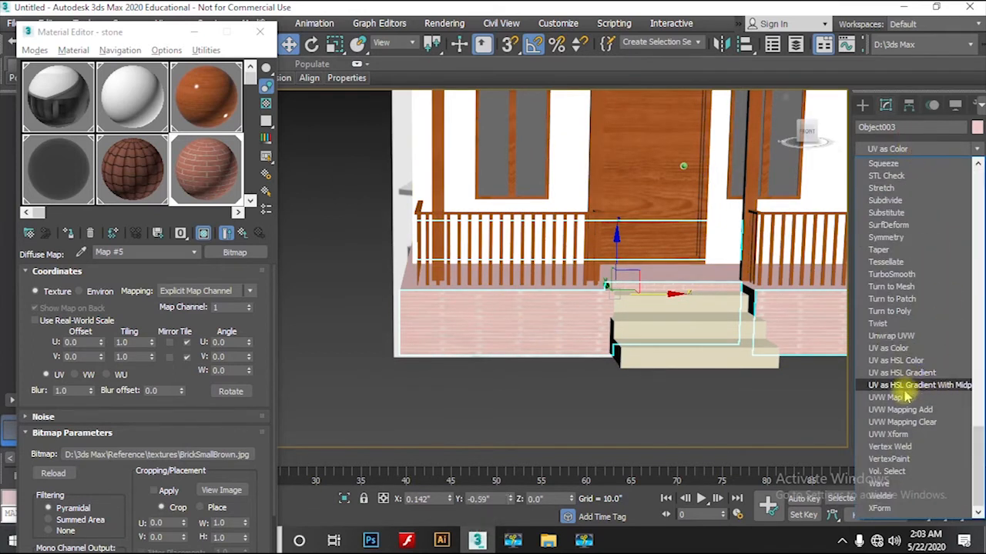
{"action": "left_click", "coordinate": [903, 399]}
{"action": "middle_click_drag", "start_coordinate": [664, 213], "coordinate": [727, 347], "text": "alt"}
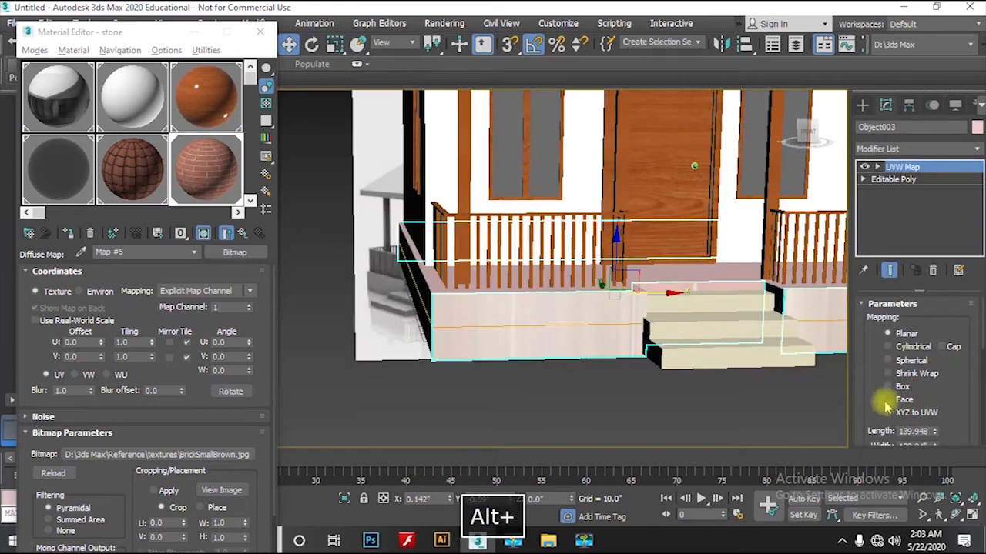
{"action": "middle_click_drag", "start_coordinate": [594, 356], "coordinate": [579, 305], "text": "alt"}
{"action": "middle_click_drag", "start_coordinate": [541, 378], "coordinate": [532, 292], "text": "alt"}
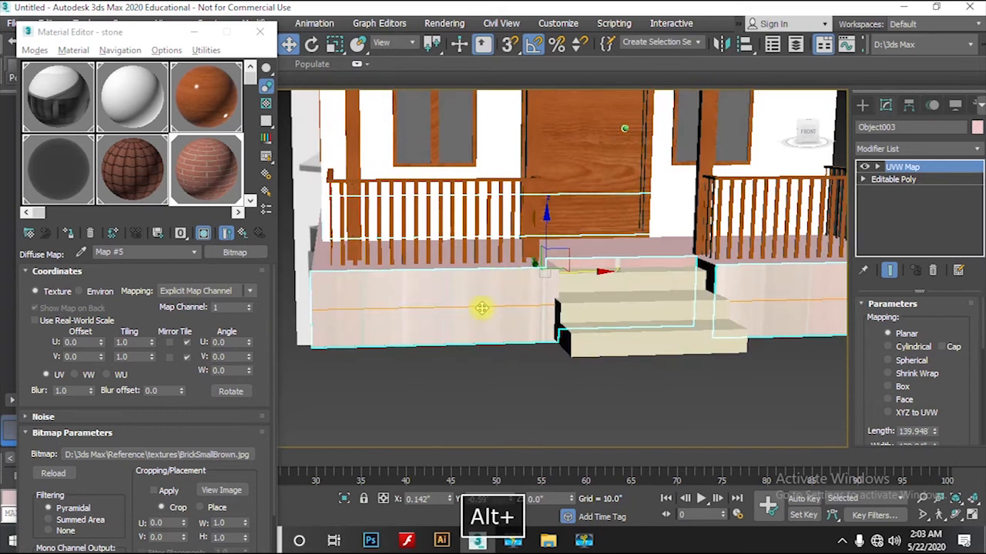
Set the UVW Map's mapping type to Face on the base front.
{"action": "scroll", "coordinate": [951, 374], "scroll_direction": "down", "scroll_amount": 3}
{"action": "scroll", "coordinate": [951, 378], "scroll_direction": "up", "scroll_amount": 1}
{"action": "left_click", "coordinate": [889, 355]}
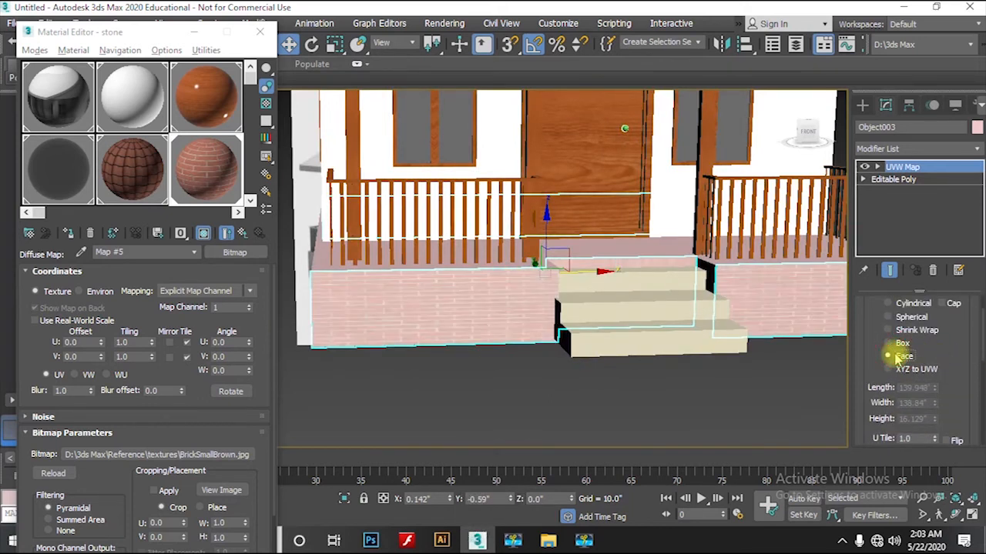
{"action": "middle_click_drag", "start_coordinate": [716, 319], "coordinate": [698, 352], "text": "alt"}
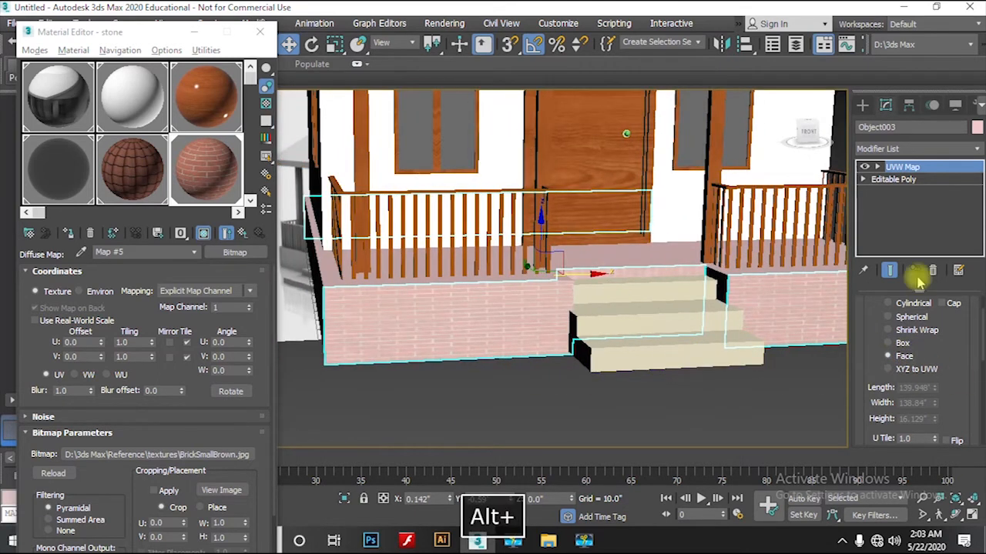
Enter the UVW Map's Gizmo level and try scaling the gizmo to adjust the brick size.
{"action": "left_click", "coordinate": [903, 179]}
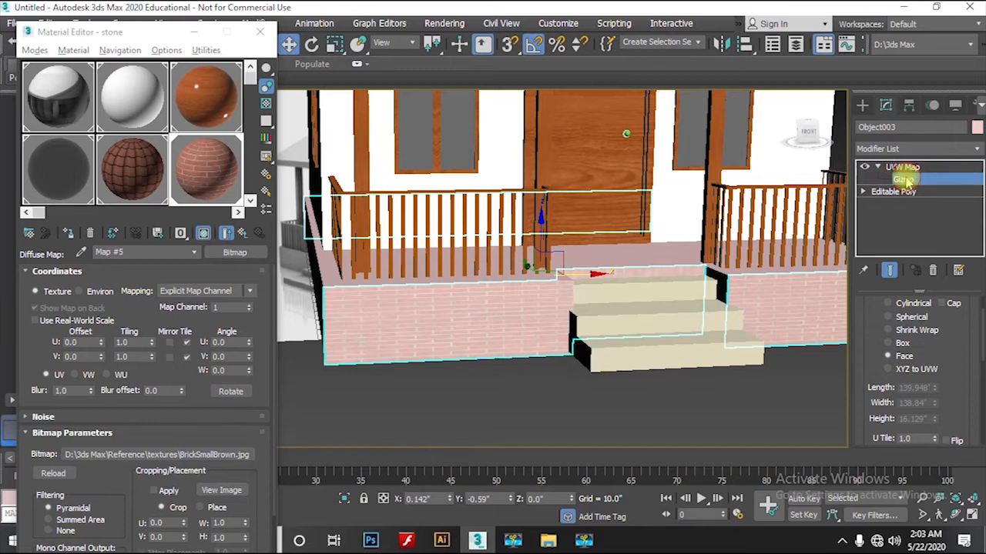
{"action": "middle_click_drag", "start_coordinate": [716, 308], "coordinate": [645, 327], "text": "alt"}
{"action": "key", "text": "r"}
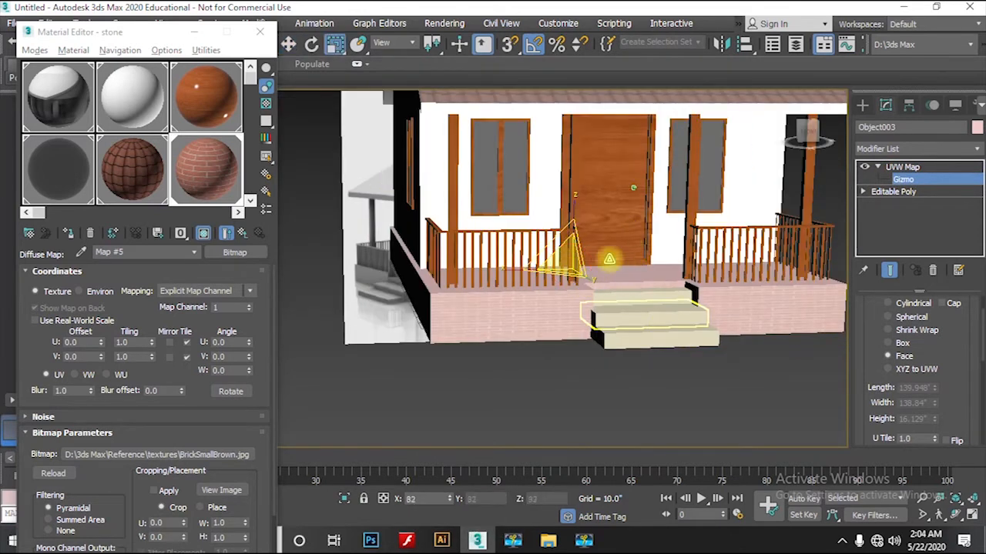
{"action": "middle_click_drag", "start_coordinate": [781, 378], "coordinate": [808, 385], "text": "alt"}
{"action": "key", "text": "w"}
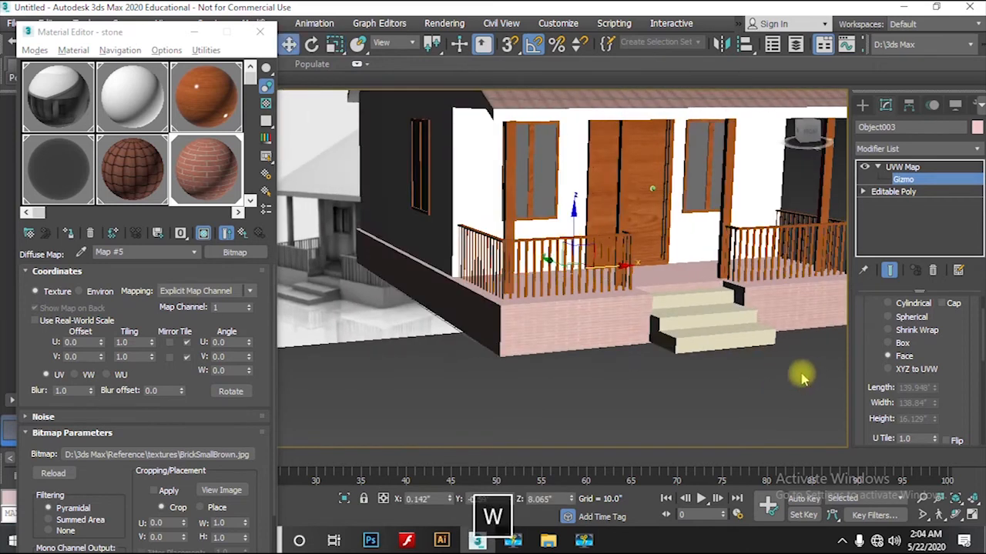
{"action": "middle_click_drag", "start_coordinate": [576, 345], "coordinate": [600, 323], "text": "alt"}
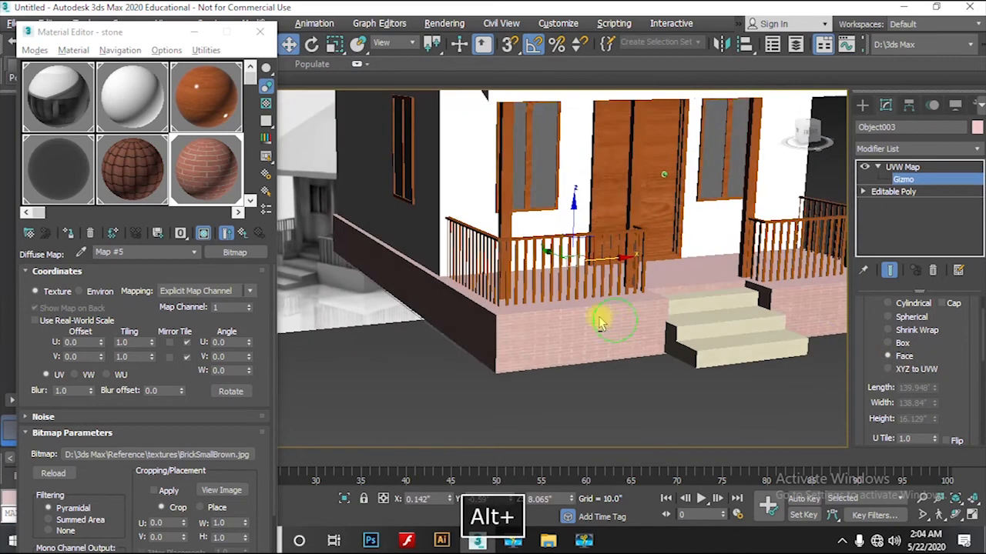
{"action": "scroll", "coordinate": [911, 354], "scroll_direction": "up", "scroll_amount": 2}
Set the mapping type to Planar and undo the last gizmo move.
{"action": "left_click", "coordinate": [888, 333]}
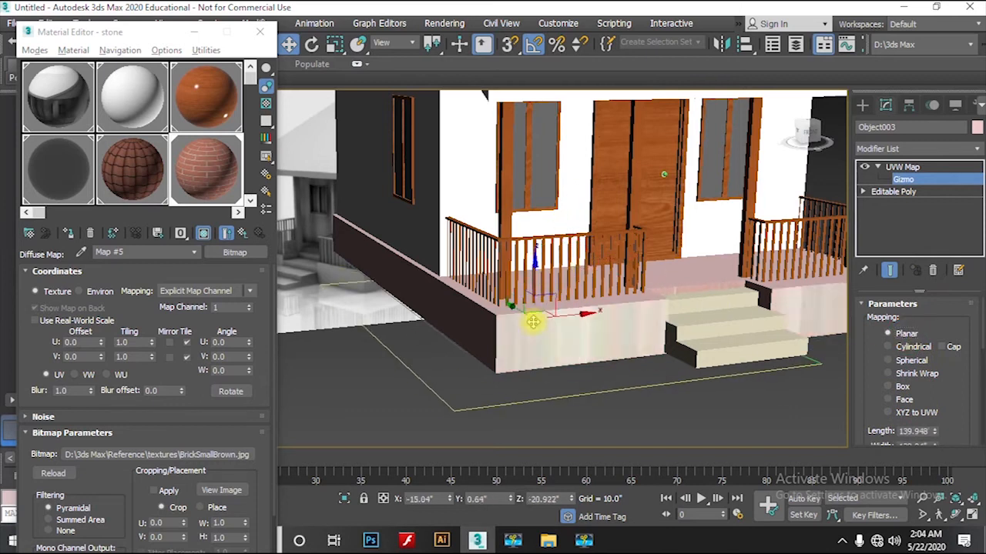
{"action": "key", "text": "ctrl+z"}
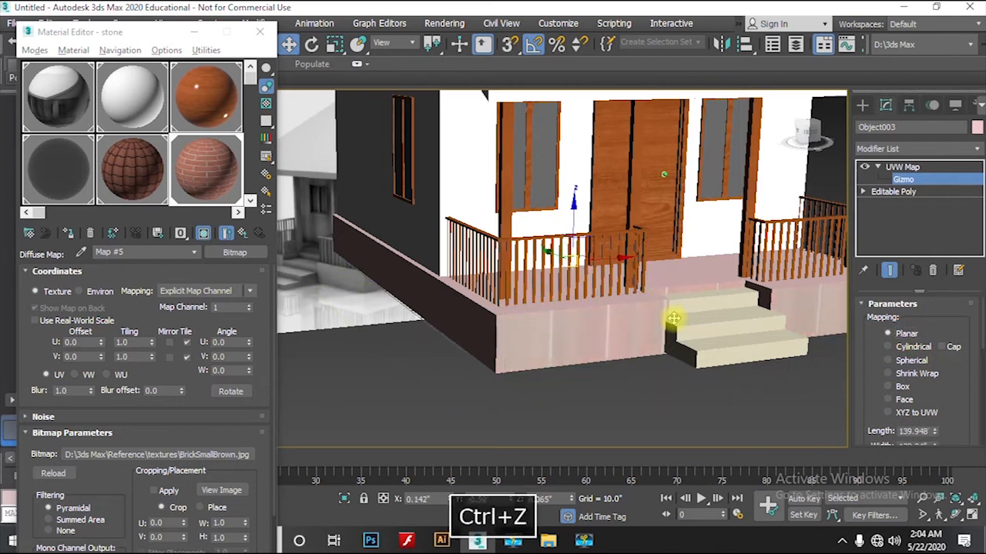
{"action": "key", "text": "r"}
Try the X alignment for the planar mapping and check the front faces.
{"action": "scroll", "coordinate": [934, 411], "scroll_direction": "down", "scroll_amount": 3}
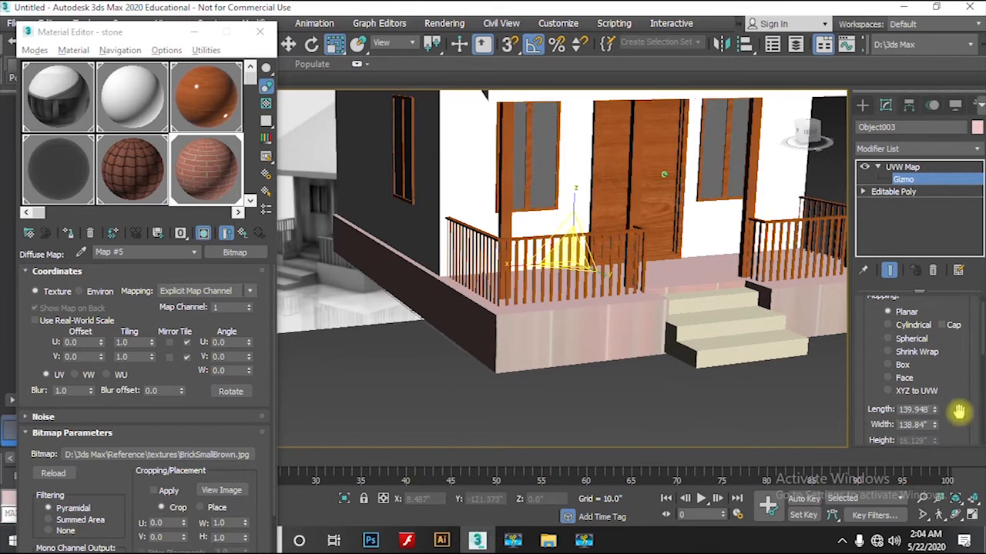
{"action": "middle_click_drag", "start_coordinate": [710, 335], "coordinate": [770, 344], "text": "alt"}
{"action": "scroll", "coordinate": [950, 396], "scroll_direction": "down", "scroll_amount": 5}
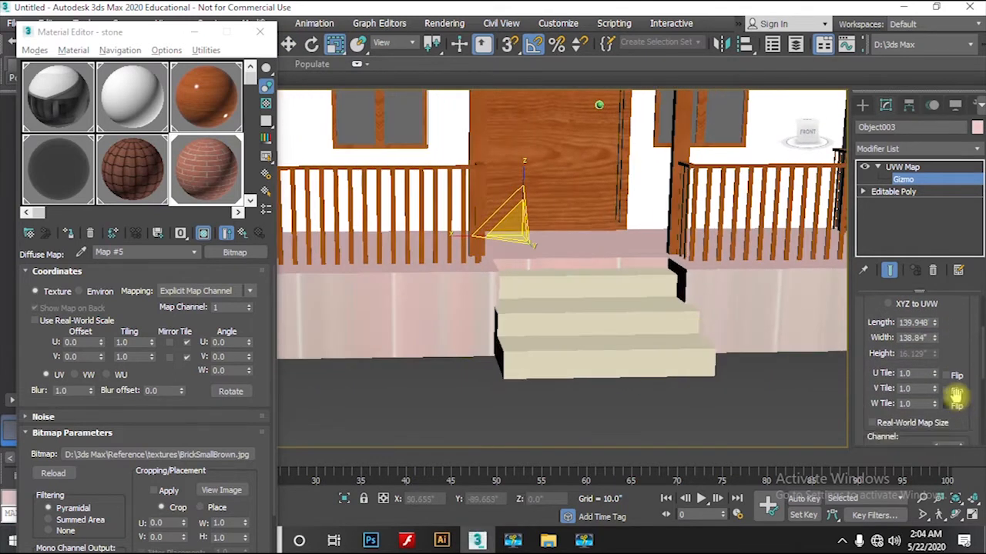
{"action": "left_click", "coordinate": [883, 344]}
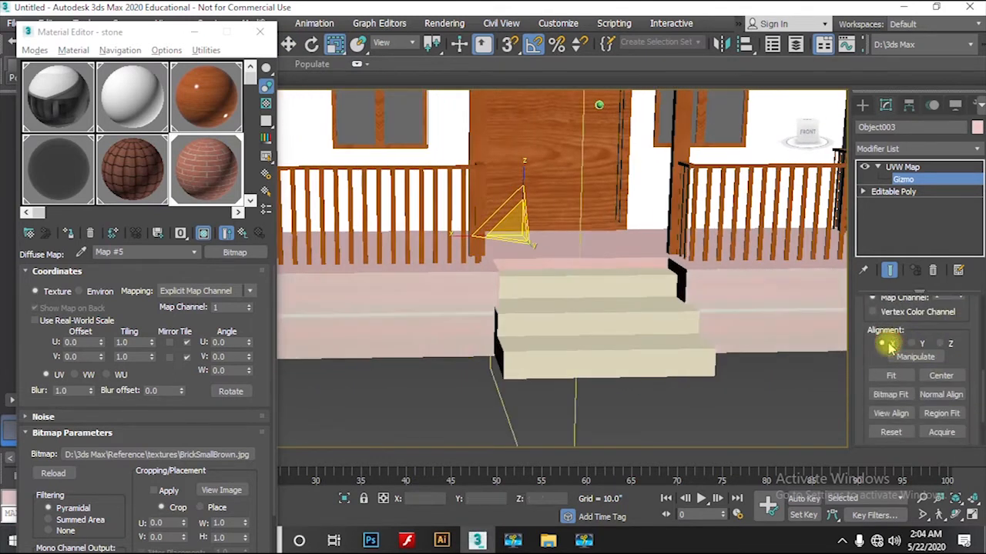
{"action": "middle_click_drag", "start_coordinate": [773, 364], "coordinate": [580, 324], "text": "alt"}
Align the planar mapping to Z and move its gizmo along Y to about -110" in front of the house.
{"action": "left_click", "coordinate": [947, 345]}
{"action": "key", "text": "w"}
{"action": "middle_click_drag", "start_coordinate": [627, 337], "coordinate": [714, 323], "text": "alt"}
{"action": "middle_click_drag", "start_coordinate": [588, 319], "coordinate": [739, 395], "text": "alt"}
{"action": "scroll", "coordinate": [575, 306], "scroll_direction": "up", "scroll_amount": 3}
Set the planar mapping's alignment to Y and check the bricks on the base front.
{"action": "left_click", "coordinate": [913, 344]}
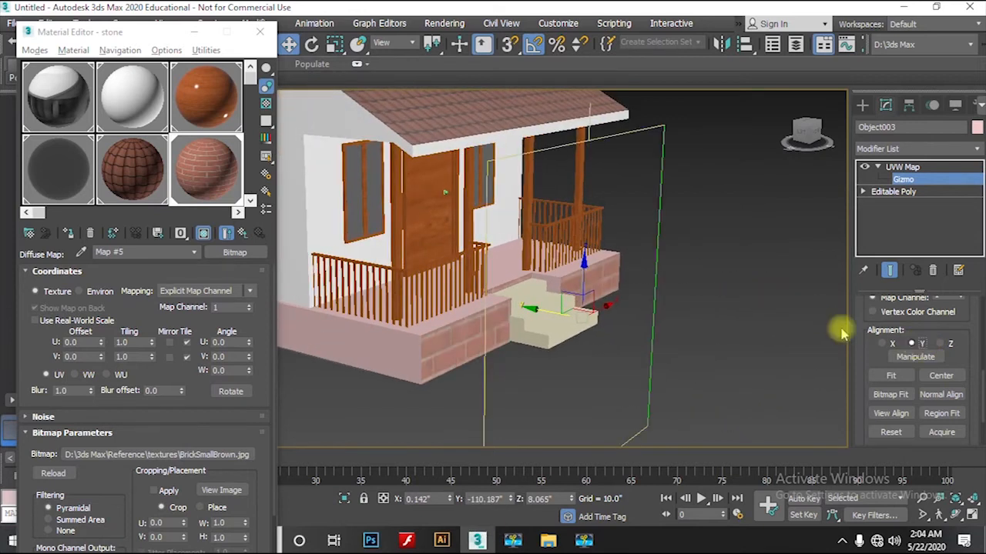
{"action": "middle_click_drag", "start_coordinate": [644, 337], "coordinate": [678, 337], "text": "alt"}
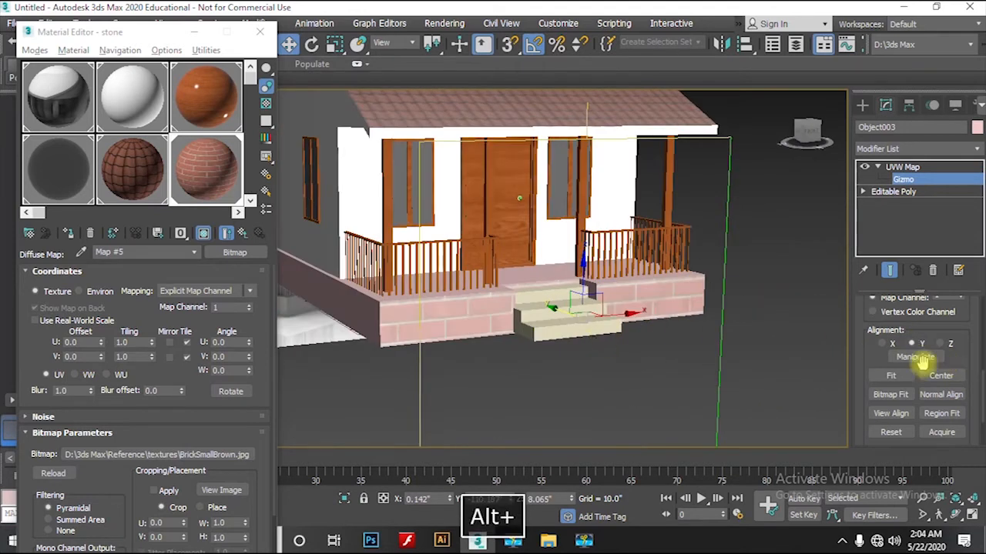
{"action": "middle_click_drag", "start_coordinate": [536, 326], "coordinate": [437, 301], "text": "alt"}
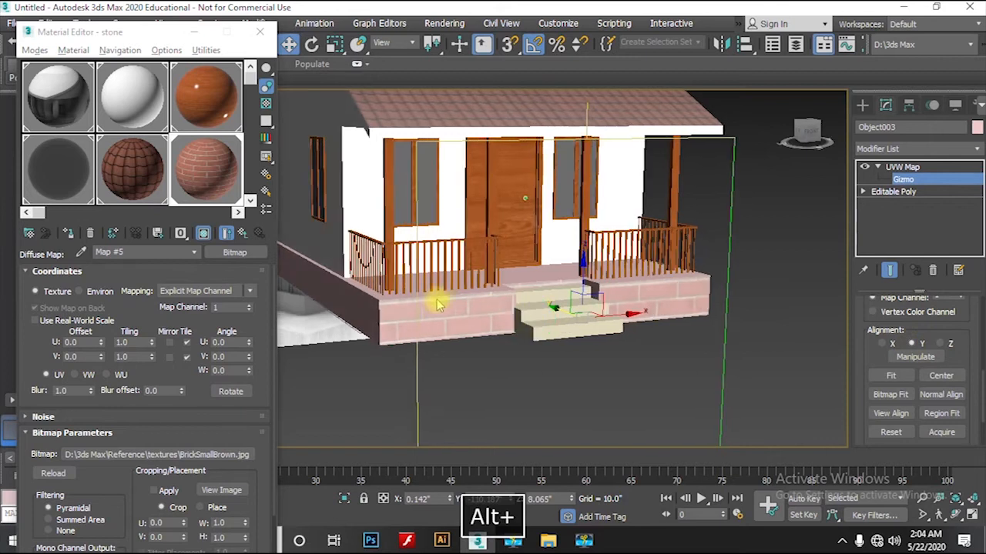
Scale down the planar mapping gizmo for the base front's bricks and lower it to about 6.7" in Z.
{"action": "scroll", "coordinate": [445, 306], "scroll_direction": "up", "scroll_amount": 3}
{"action": "mouse_move", "coordinate": [583, 393]}
{"action": "middle_mouse_down", "text": "alt"}
{"action": "mouse_move", "coordinate": [583, 380]}
{"action": "mouse_move", "coordinate": [596, 381]}
{"action": "middle_mouse_up", "text": "alt"}
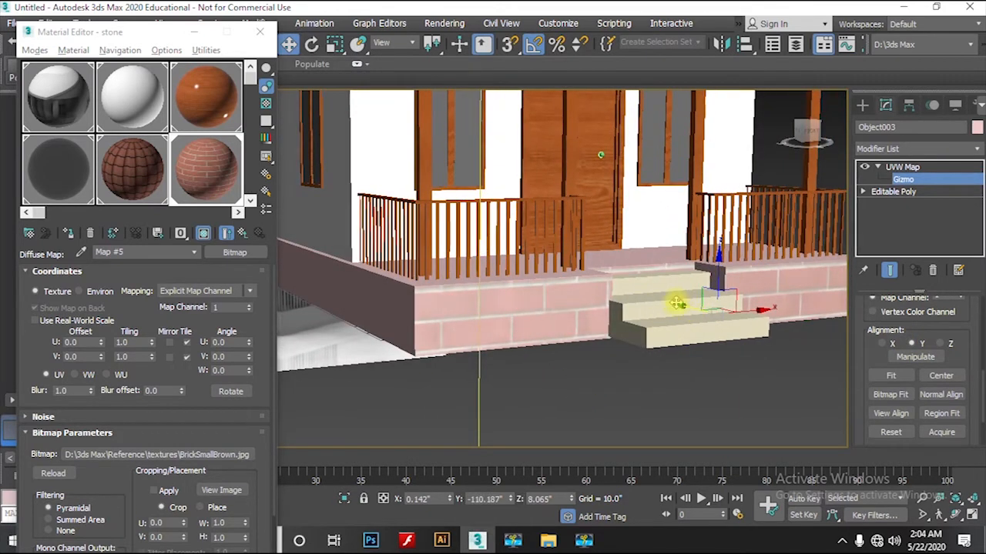
{"action": "scroll", "coordinate": [675, 318], "scroll_direction": "up", "scroll_amount": 3}
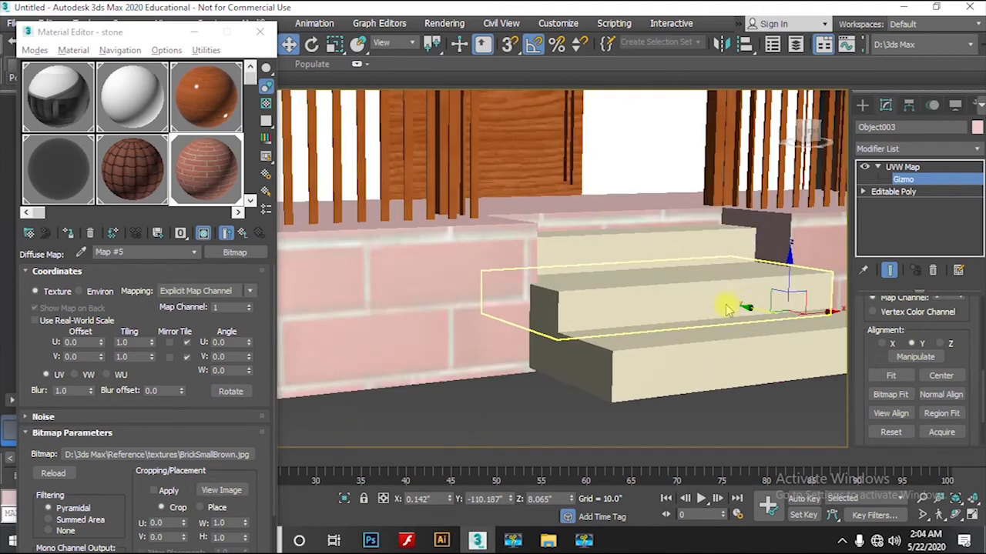
{"action": "scroll", "coordinate": [738, 306], "scroll_direction": "down", "scroll_amount": 2}
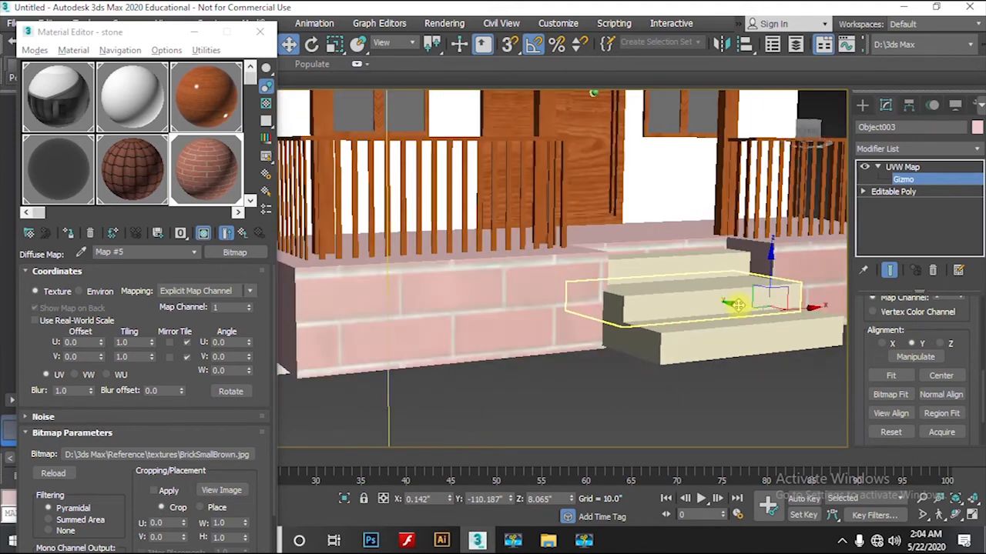
{"action": "middle_click_drag", "start_coordinate": [702, 364], "coordinate": [689, 365], "text": "alt"}
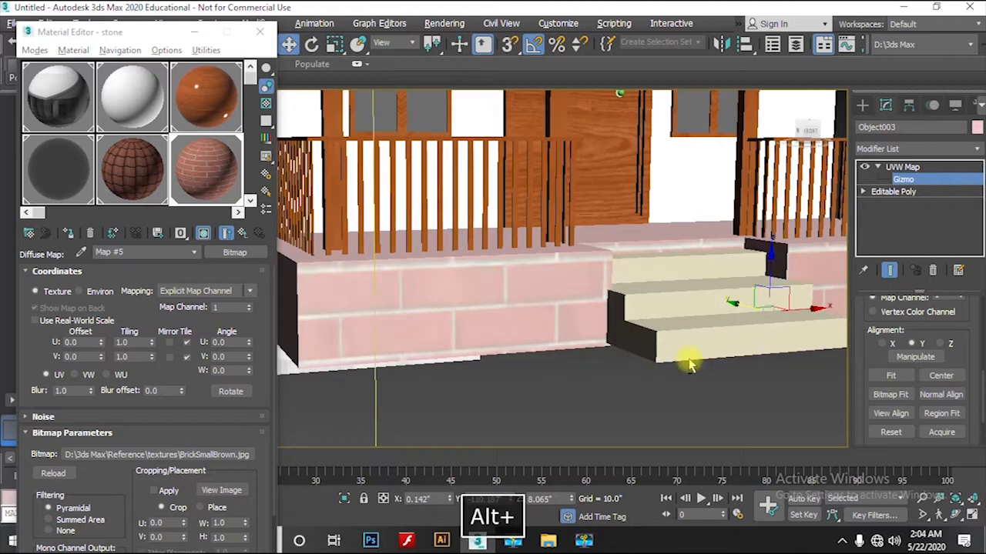
{"action": "middle_click_drag", "start_coordinate": [678, 284], "coordinate": [644, 334], "text": "alt"}
{"action": "key", "text": "r"}
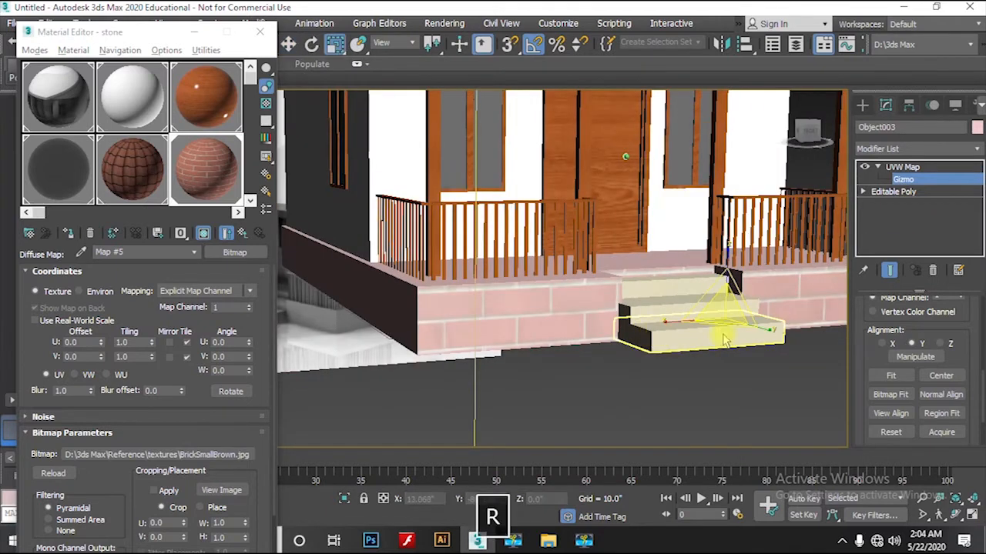
{"action": "middle_click_drag", "start_coordinate": [724, 339], "coordinate": [709, 338], "text": "alt"}
{"action": "left_click_drag", "start_coordinate": [724, 312], "coordinate": [570, 404]}
{"action": "key", "text": "w"}
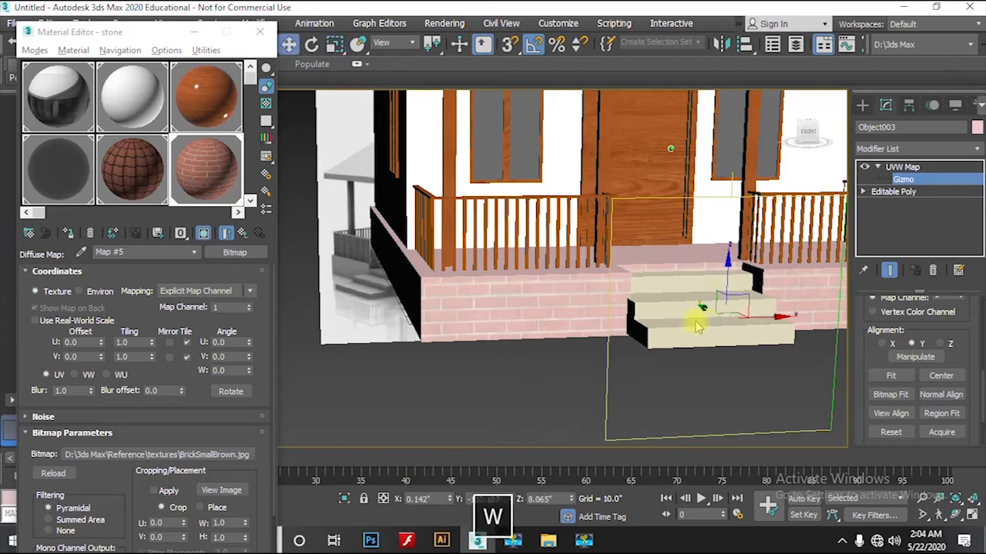
{"action": "left_click_drag", "start_coordinate": [725, 264], "coordinate": [726, 265]}
Leave gizmo editing, select the base running along the house's side and assign the brick material to it.
{"action": "middle_click_drag", "start_coordinate": [666, 350], "coordinate": [640, 334], "text": "alt"}
{"action": "scroll", "coordinate": [716, 343], "scroll_direction": "down", "scroll_amount": 3}
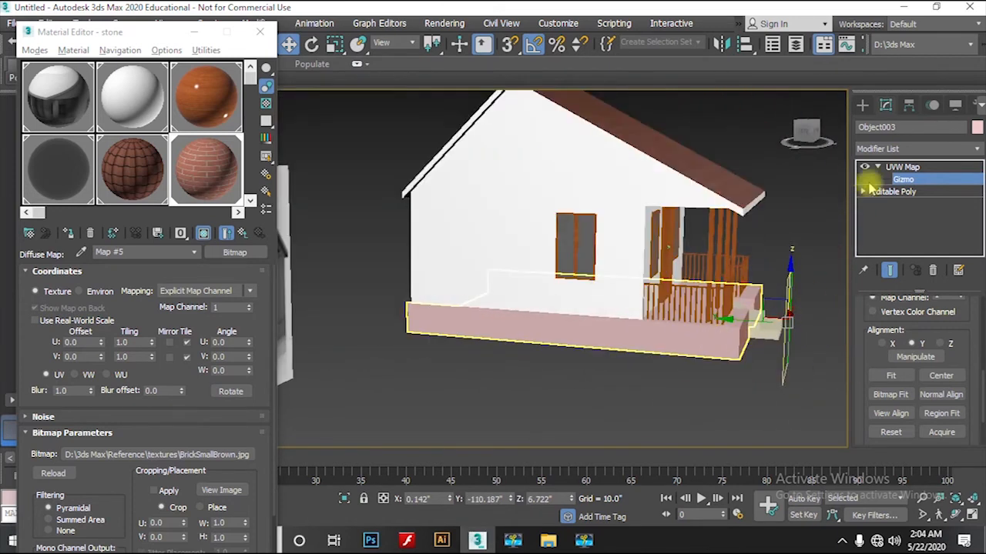
{"action": "left_click", "coordinate": [897, 167]}
{"action": "left_click", "coordinate": [625, 366]}
{"action": "left_click", "coordinate": [638, 334]}
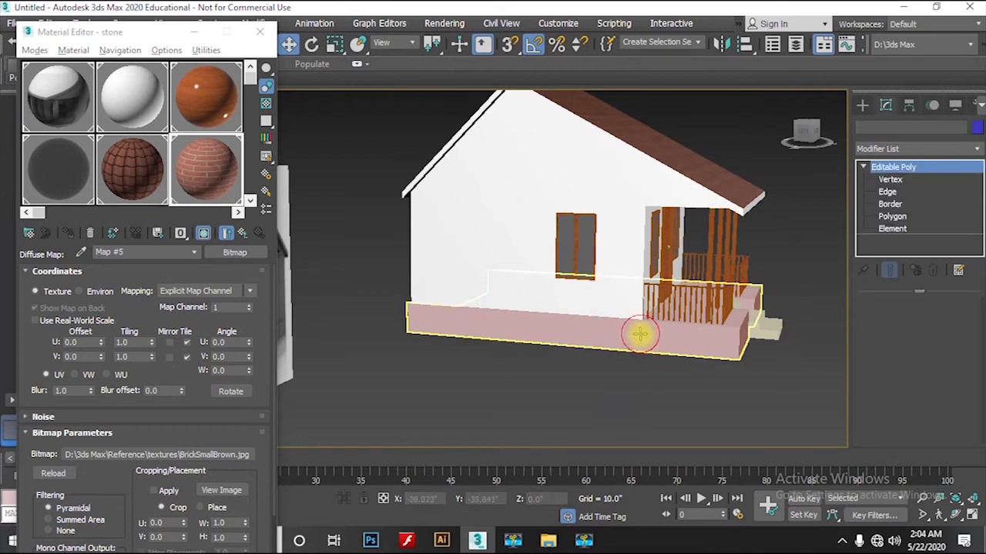
{"action": "left_click", "coordinate": [69, 233]}
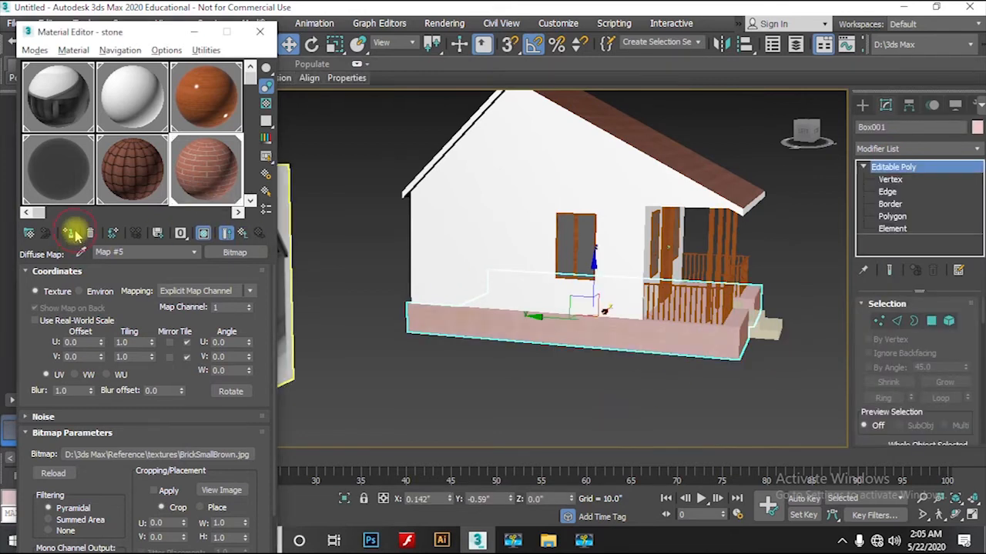
Add a UVW Map modifier to the side base.
{"action": "middle_click_drag", "start_coordinate": [625, 310], "coordinate": [781, 294], "text": "alt"}
{"action": "middle_click_drag", "start_coordinate": [679, 289], "coordinate": [650, 289], "text": "alt"}
{"action": "left_click", "coordinate": [922, 148]}
{"action": "key", "text": "u"}
{"action": "key", "text": "v"}
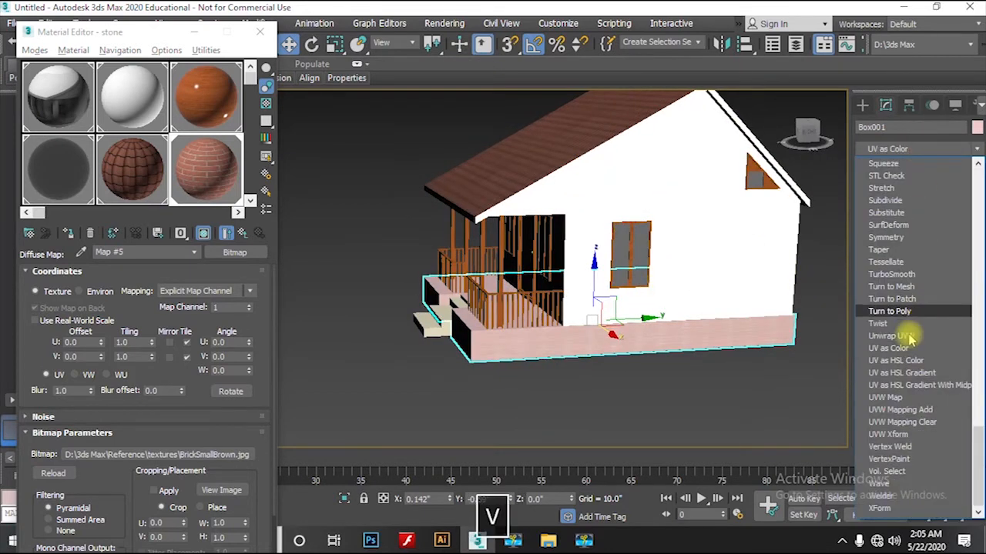
{"action": "left_click", "coordinate": [890, 398]}
Align the side base's planar mapping to X and check its brick pattern.
{"action": "scroll", "coordinate": [639, 360], "scroll_direction": "up", "scroll_amount": 5}
{"action": "middle_click_drag", "start_coordinate": [621, 357], "coordinate": [765, 356], "text": "alt"}
{"action": "scroll", "coordinate": [946, 401], "scroll_direction": "down", "scroll_amount": 5}
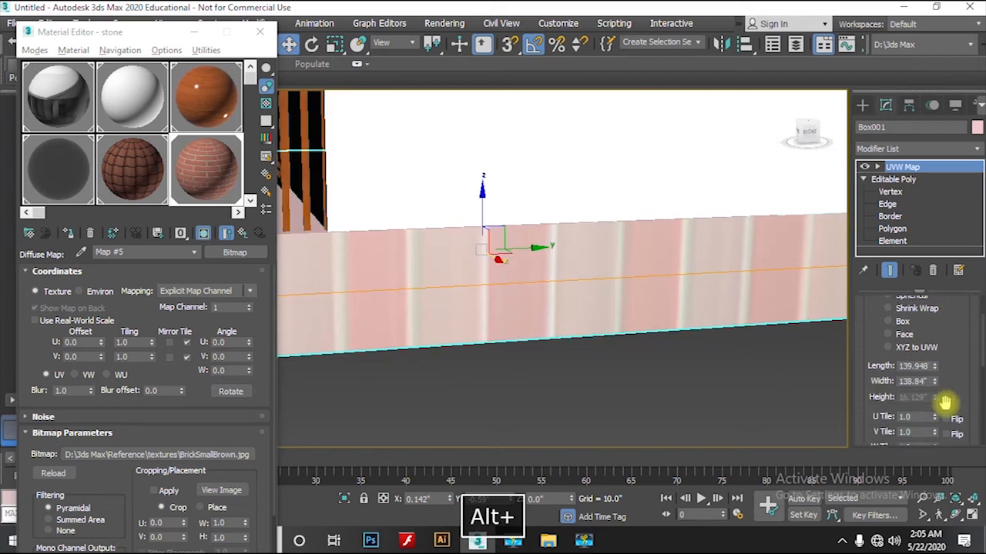
{"action": "middle_click_drag", "start_coordinate": [630, 356], "coordinate": [627, 339], "text": "alt"}
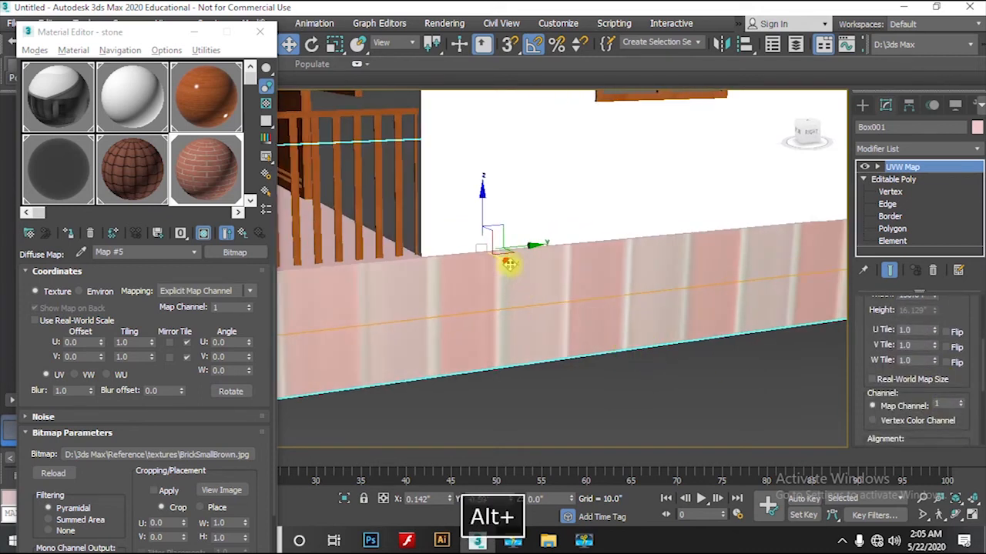
{"action": "scroll", "coordinate": [960, 378], "scroll_direction": "down", "scroll_amount": 3}
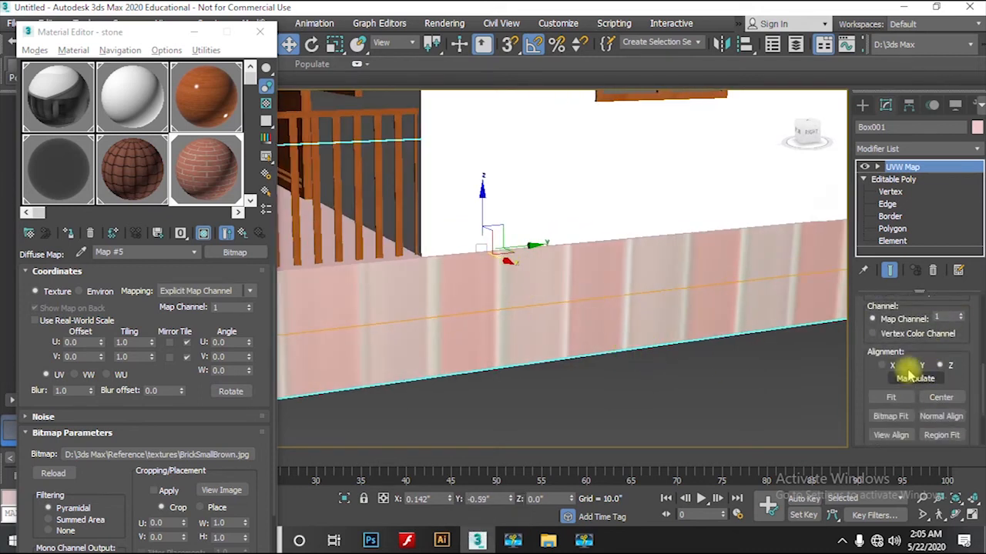
{"action": "left_click", "coordinate": [883, 366]}
{"action": "scroll", "coordinate": [616, 370], "scroll_direction": "down", "scroll_amount": 5}
{"action": "middle_click_drag", "start_coordinate": [616, 370], "coordinate": [579, 359], "text": "alt"}
{"action": "scroll", "coordinate": [576, 358], "scroll_direction": "up", "scroll_amount": 4}
{"action": "scroll", "coordinate": [565, 381], "scroll_direction": "down", "scroll_amount": 5}
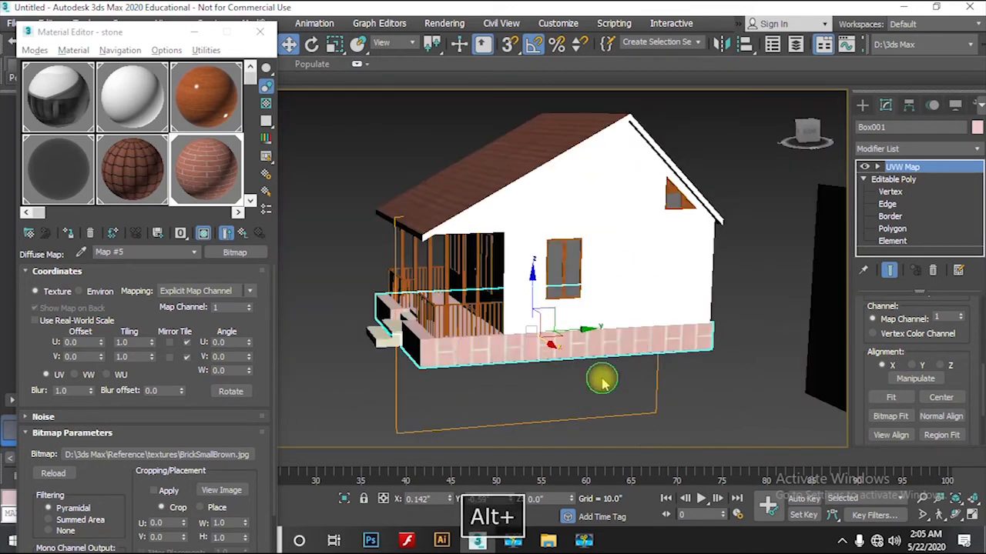
{"action": "key", "text": "e"}
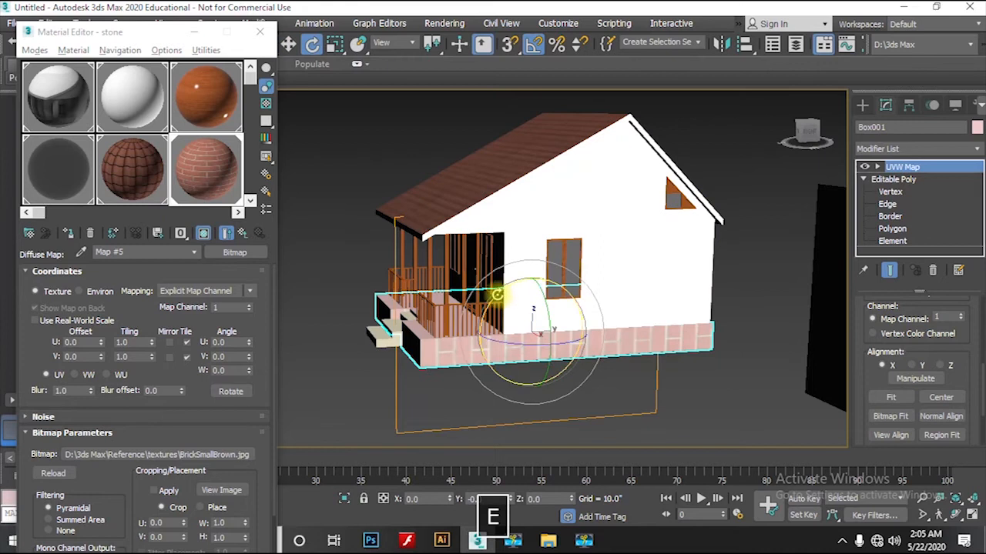
{"action": "left_click_drag", "start_coordinate": [498, 293], "coordinate": [502, 291]}
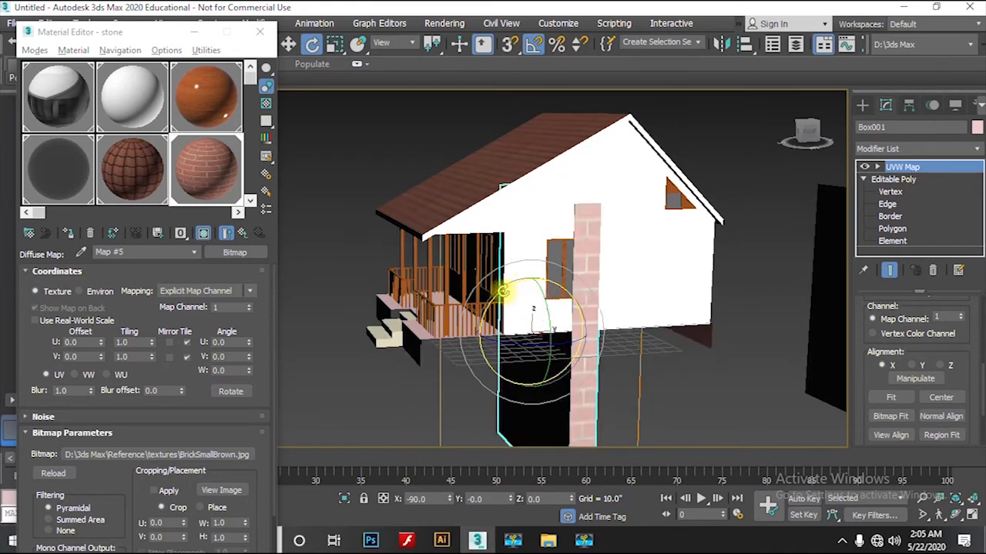
{"action": "key", "text": "ctrl+z"}
Rotate the side base's UVW mapping gizmo by -90 degrees about X so the brick courses run horizontally.
{"action": "left_click", "coordinate": [877, 169]}
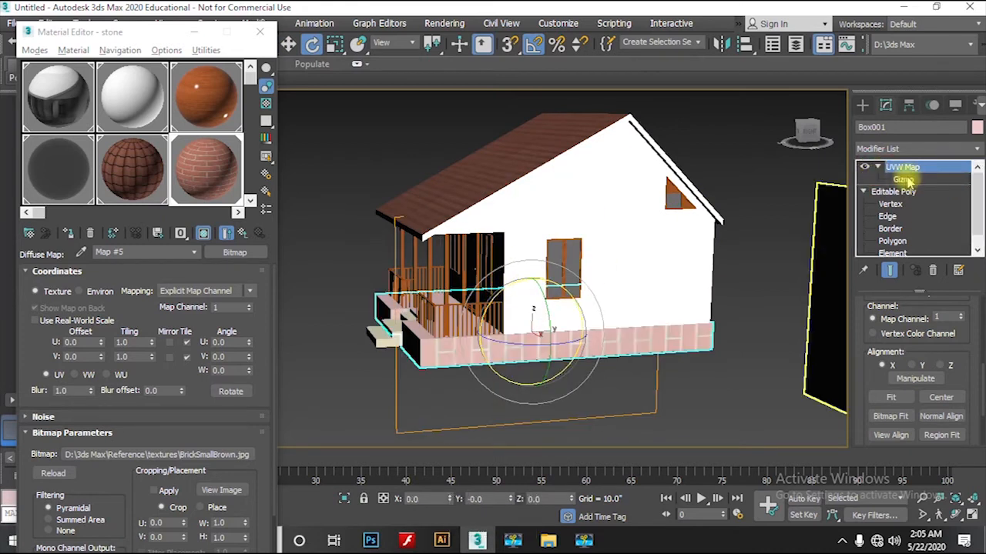
{"action": "left_click", "coordinate": [905, 179]}
{"action": "left_click_drag", "start_coordinate": [489, 295], "coordinate": [495, 293]}
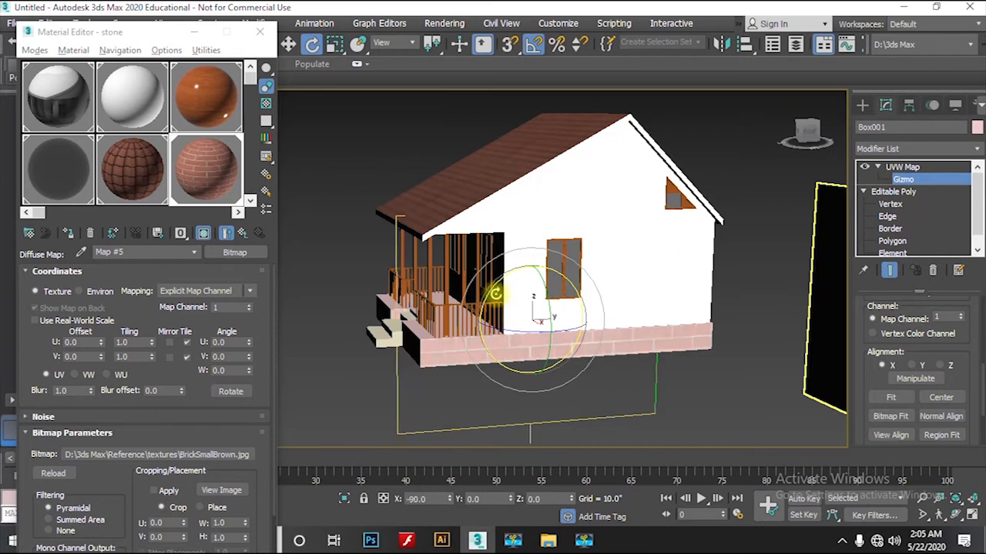
{"action": "middle_click_drag", "start_coordinate": [625, 402], "coordinate": [583, 391], "text": "alt"}
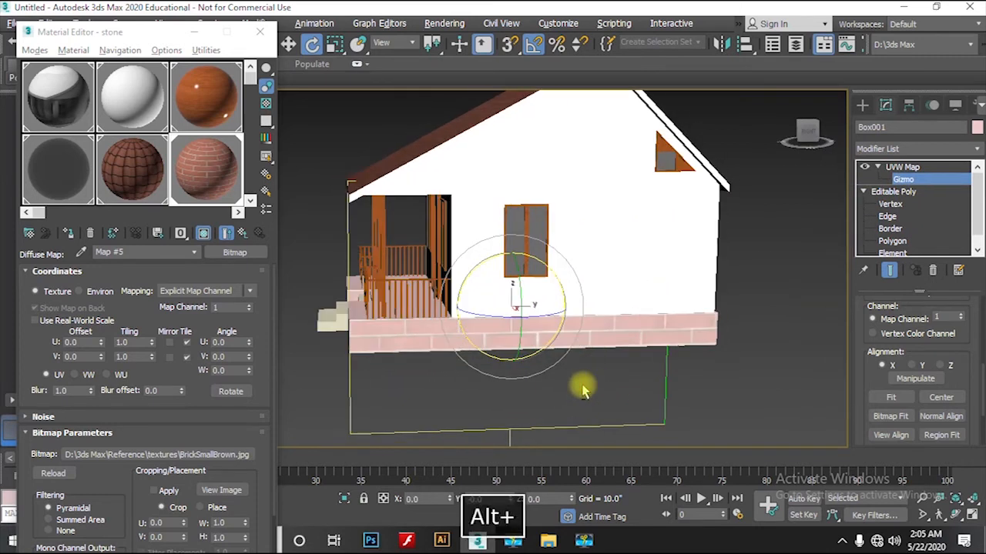
Scale the side base's mapping gizmo down uniformly to match the front bricks, ending with a scaling to about 71%.
{"action": "key", "text": "r"}
{"action": "left_click_drag", "start_coordinate": [509, 307], "coordinate": [402, 366]}
{"action": "middle_click_drag", "start_coordinate": [462, 374], "coordinate": [651, 336], "text": "alt"}
{"action": "left_click_drag", "start_coordinate": [532, 242], "coordinate": [485, 282]}
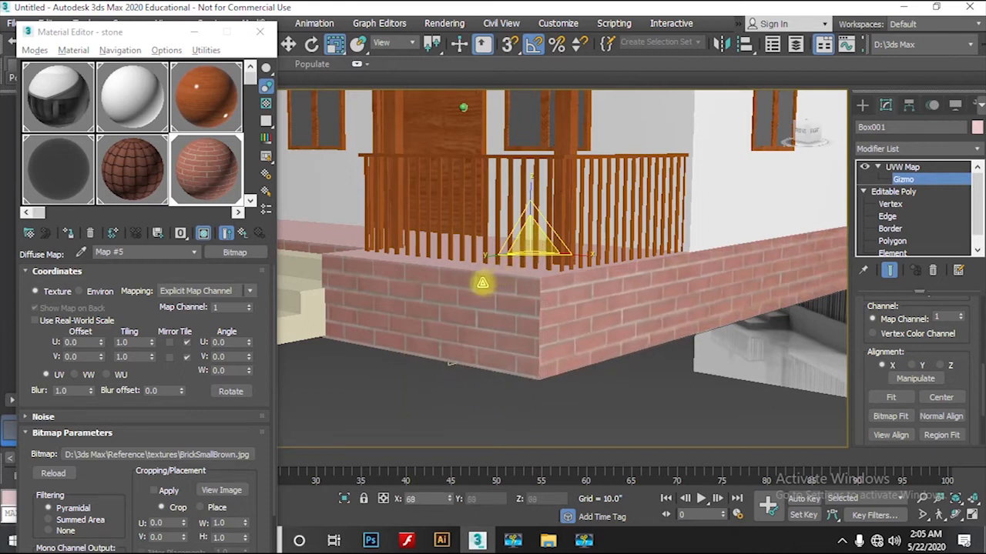
{"action": "left_click_drag", "start_coordinate": [475, 286], "coordinate": [486, 282]}
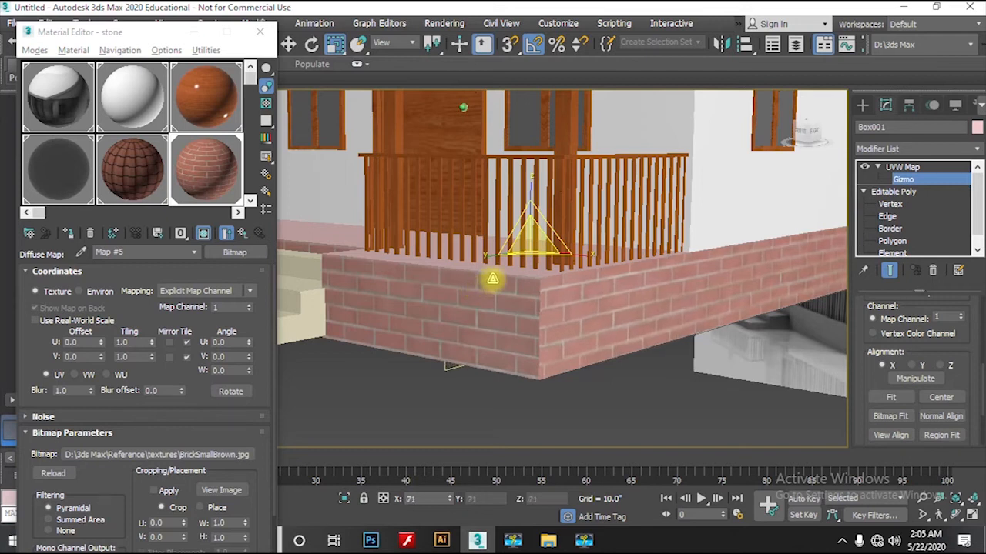
Move the mapping gizmo to about 9.7" in Z and stretch it to 105% along Z to line up the brick courses at the corner.
{"action": "key", "text": "w"}
{"action": "left_click_drag", "start_coordinate": [529, 194], "coordinate": [532, 187]}
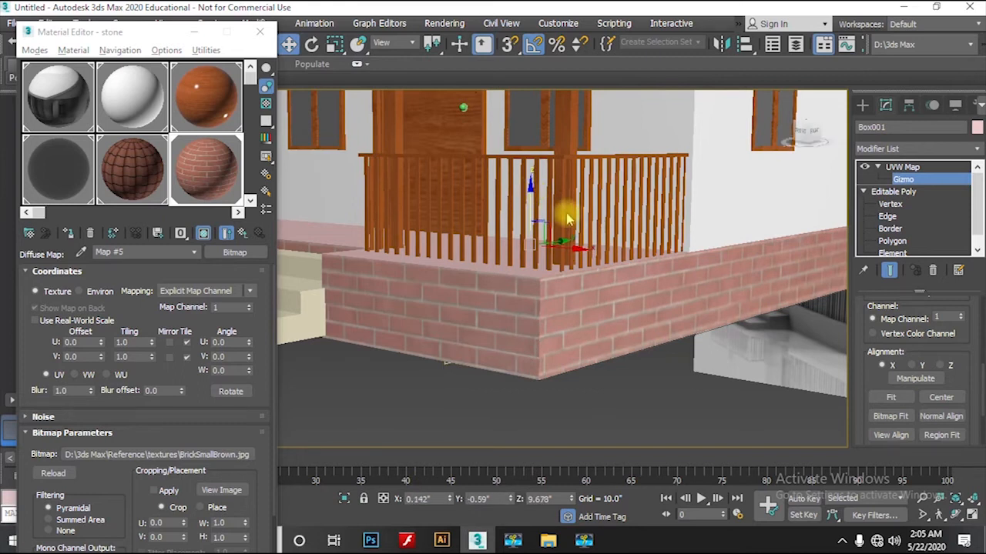
{"action": "key", "text": "r"}
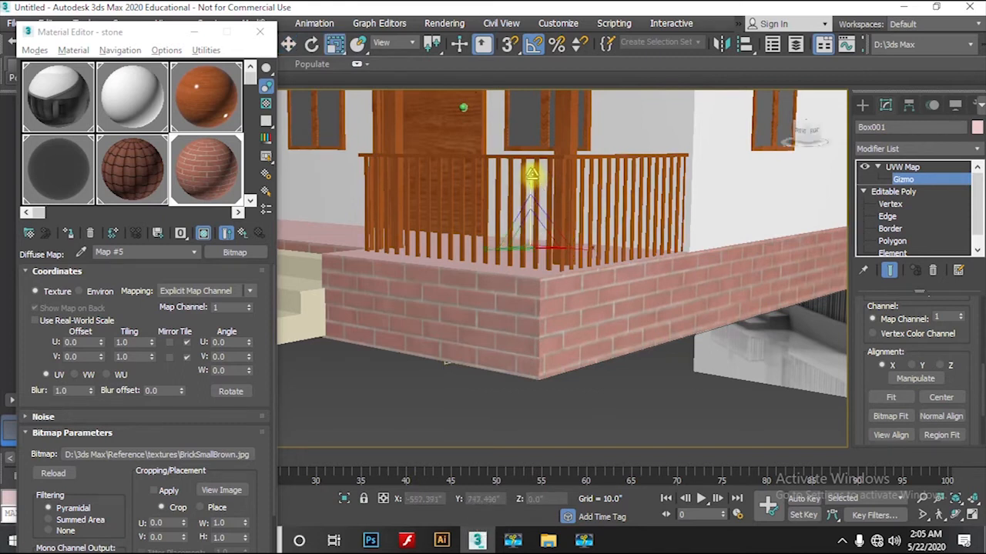
{"action": "left_click_drag", "start_coordinate": [447, 361], "coordinate": [452, 365]}
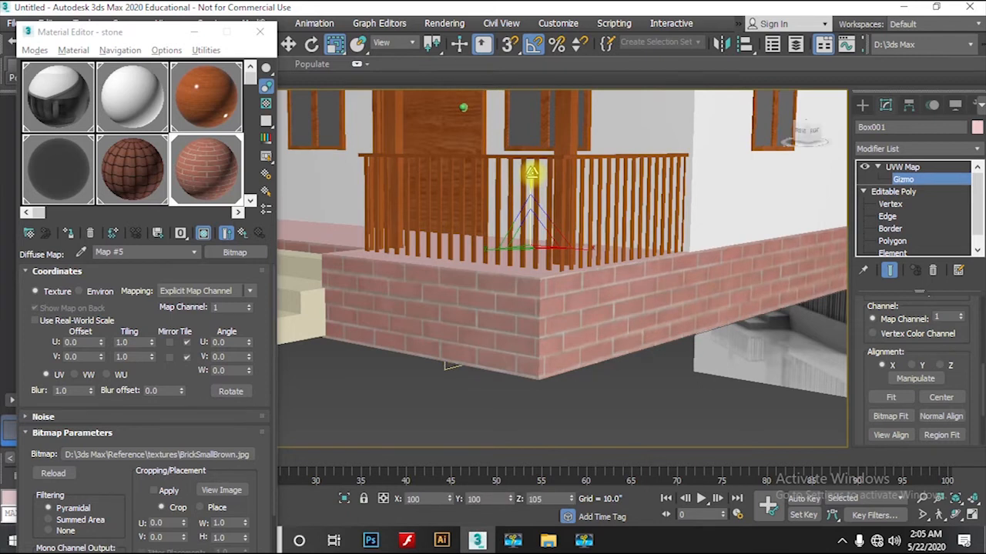
{"action": "scroll", "coordinate": [620, 291], "scroll_direction": "down", "scroll_amount": 5}
{"action": "middle_click_drag", "start_coordinate": [611, 305], "coordinate": [682, 303], "text": "alt"}
{"action": "scroll", "coordinate": [642, 300], "scroll_direction": "up", "scroll_amount": 3}
{"action": "left_click", "coordinate": [913, 166]}
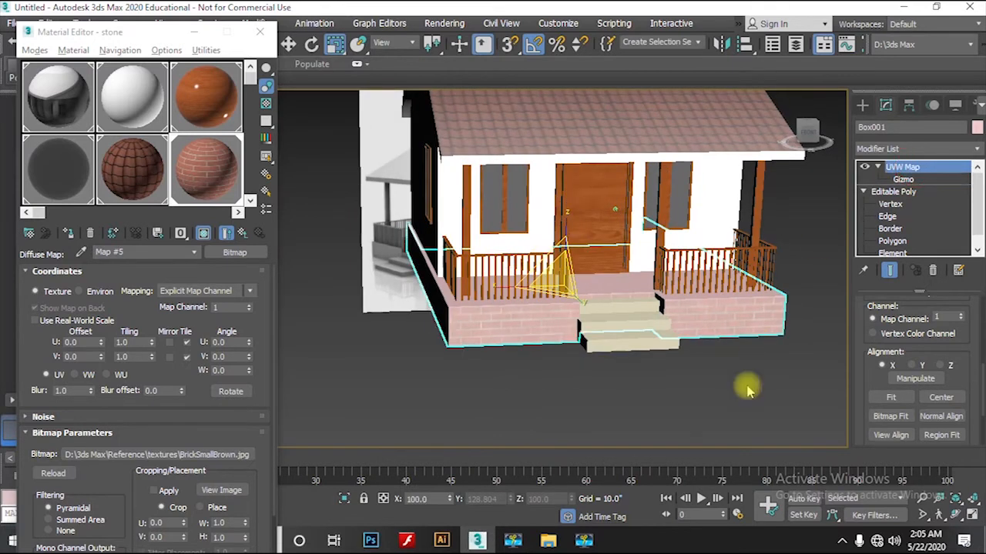
{"action": "left_click", "coordinate": [748, 387]}
Select the porch floor slab and change the unused 13 - Default material to the Architectural type.
{"action": "scroll", "coordinate": [647, 340], "scroll_direction": "up", "scroll_amount": 1}
{"action": "middle_click_drag", "start_coordinate": [647, 341], "coordinate": [676, 372], "text": "alt"}
{"action": "left_click", "coordinate": [557, 368]}
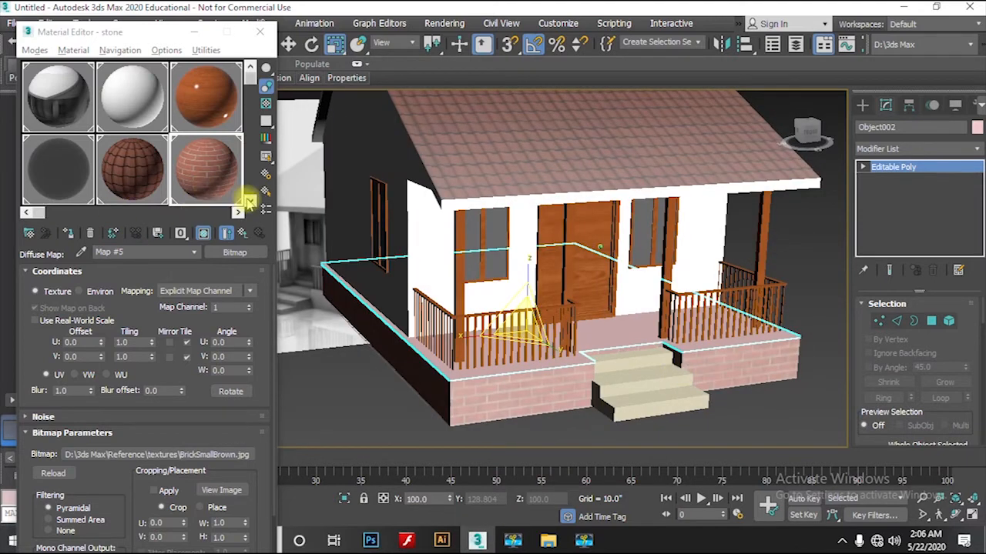
{"action": "left_click", "coordinate": [249, 200]}
{"action": "left_click", "coordinate": [56, 173]}
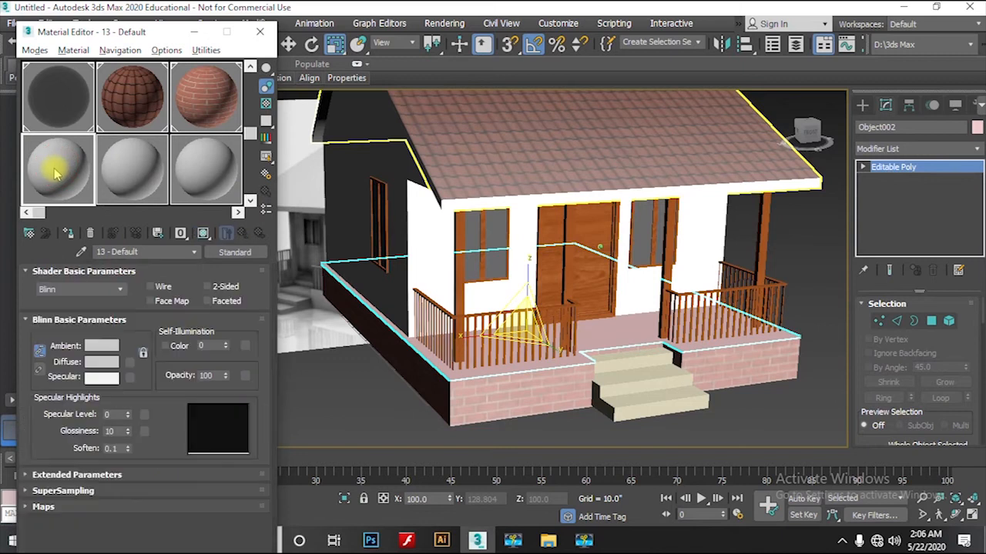
{"action": "left_click", "coordinate": [228, 253]}
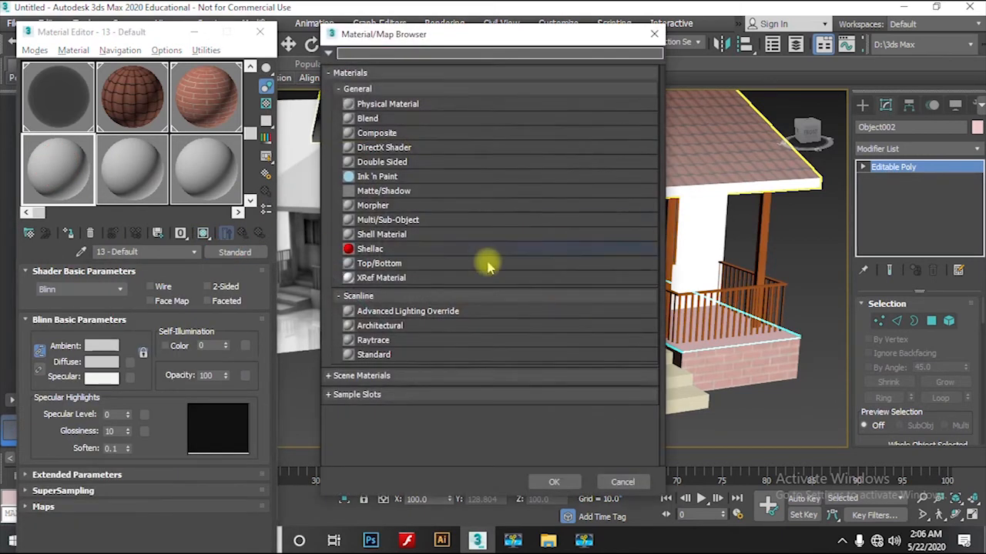
{"action": "double_click", "coordinate": [389, 326]}
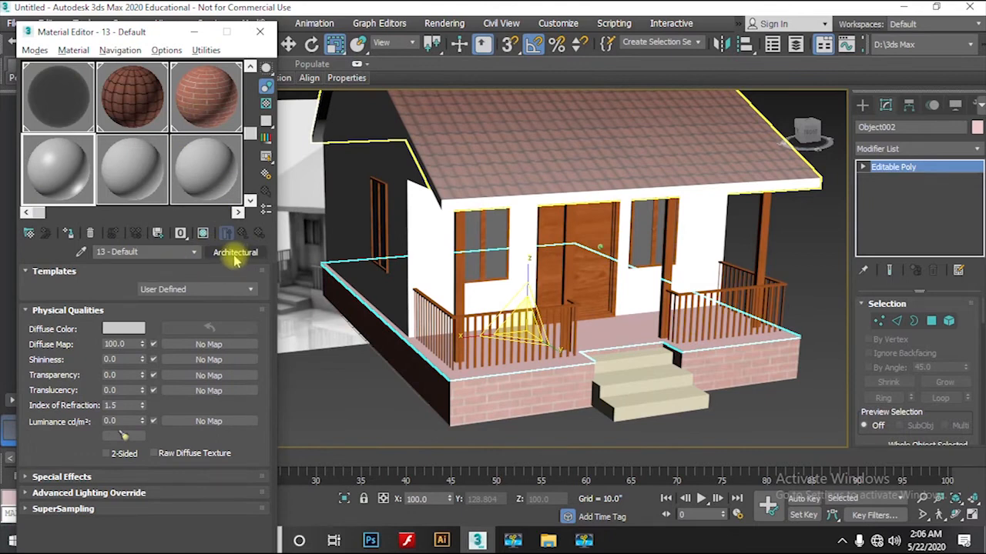
Give the new material the Ceramic Tile, Glazed template and a light diffuse color of RGB 216, 216, 216.
{"action": "left_click", "coordinate": [223, 290]}
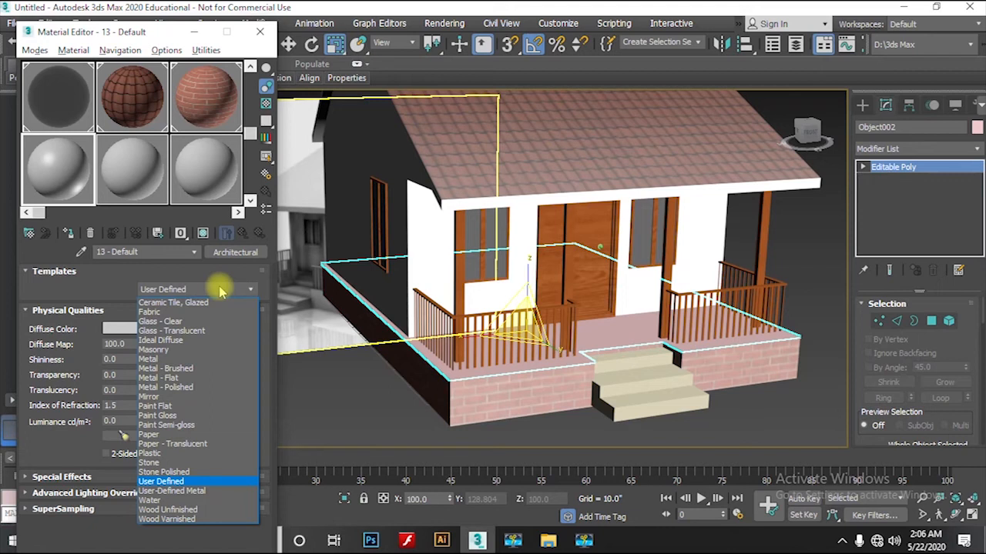
{"action": "left_click", "coordinate": [194, 304]}
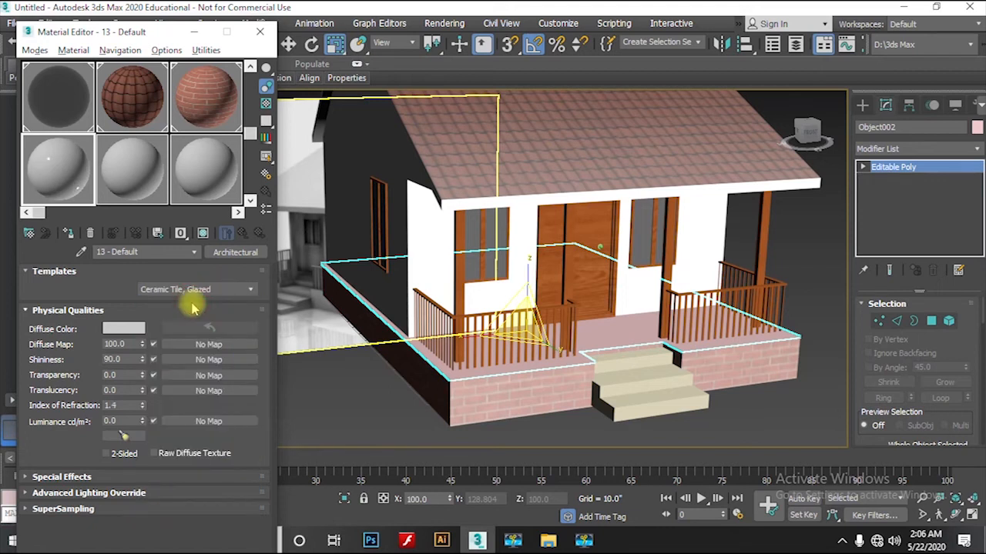
{"action": "left_click", "coordinate": [130, 328]}
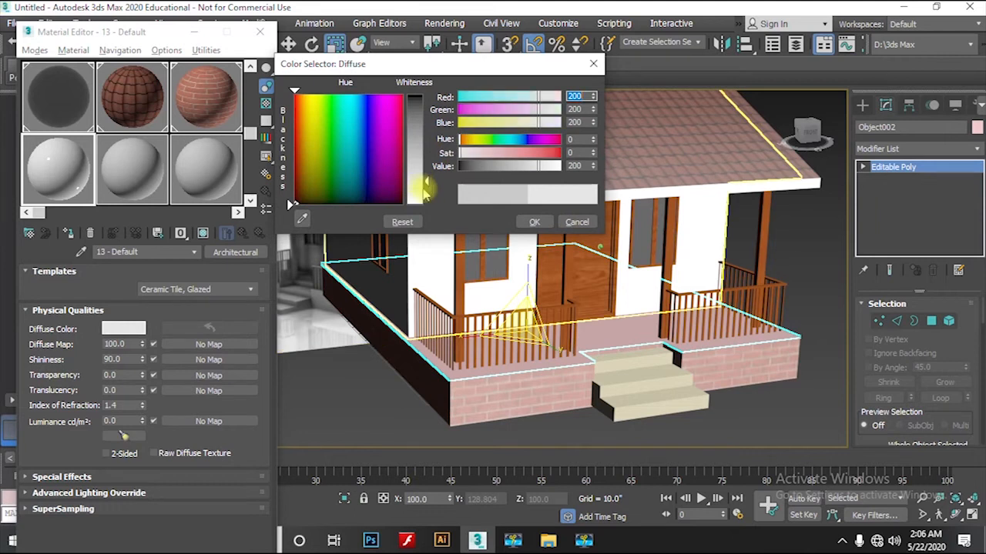
{"action": "left_click_drag", "start_coordinate": [426, 180], "coordinate": [426, 189]}
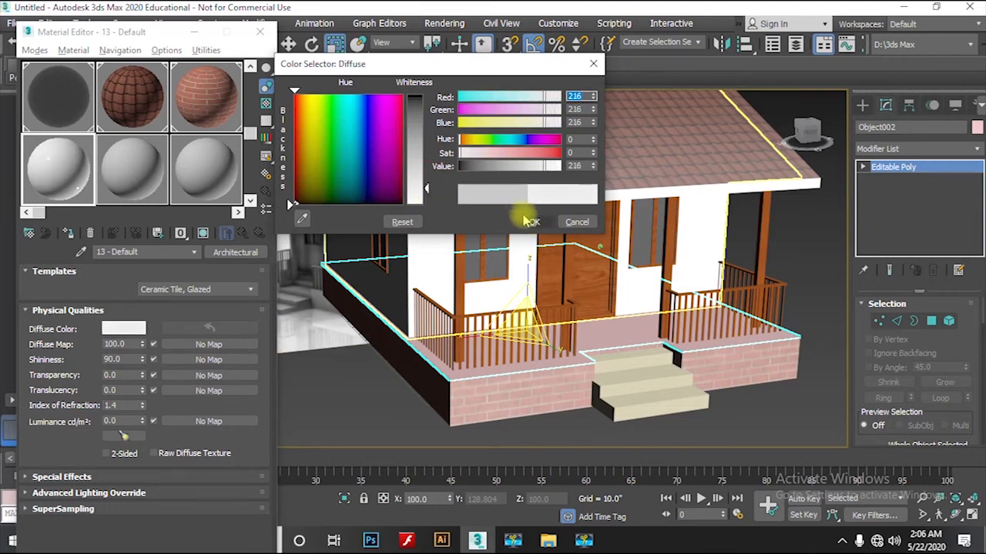
{"action": "left_click", "coordinate": [526, 220]}
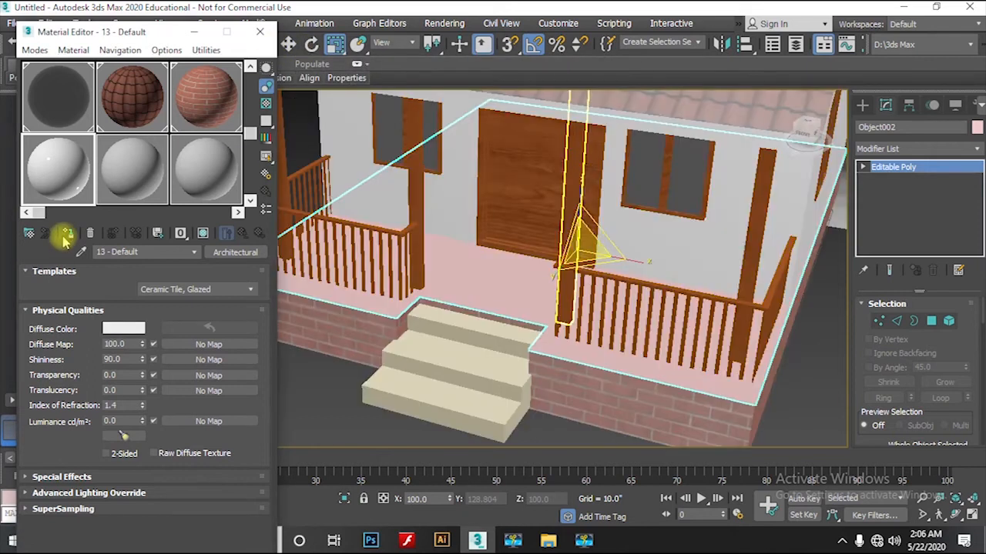
Assign the glazed tile material to the porch floor slab and to the three front steps, nudging the steps slightly outward along Y.
{"action": "left_click", "coordinate": [65, 234]}
{"action": "middle_click_drag", "start_coordinate": [477, 333], "coordinate": [508, 323], "text": "alt"}
{"action": "left_click", "coordinate": [478, 363]}
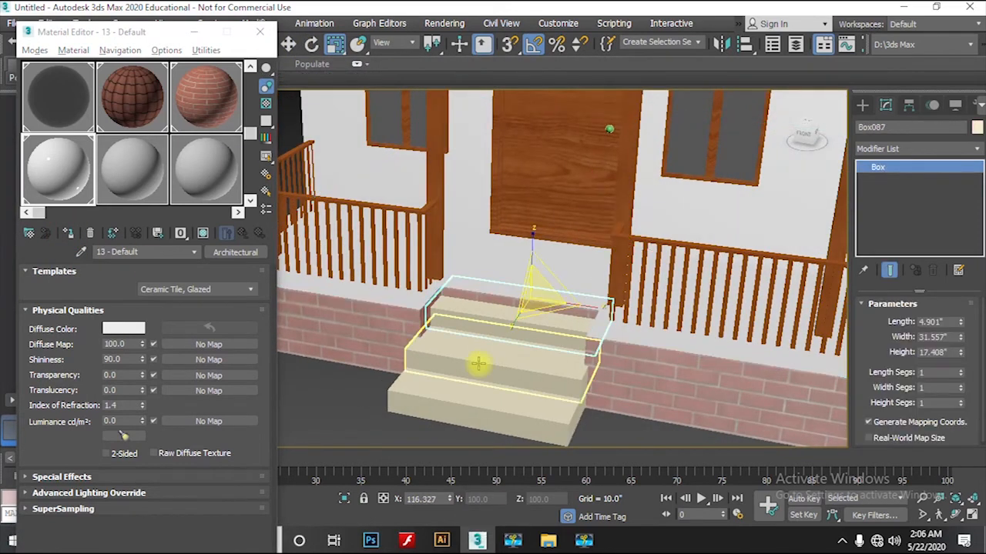
{"action": "left_click", "coordinate": [478, 363], "text": "ctrl"}
{"action": "left_click", "coordinate": [468, 400], "text": "ctrl"}
{"action": "key", "text": "w"}
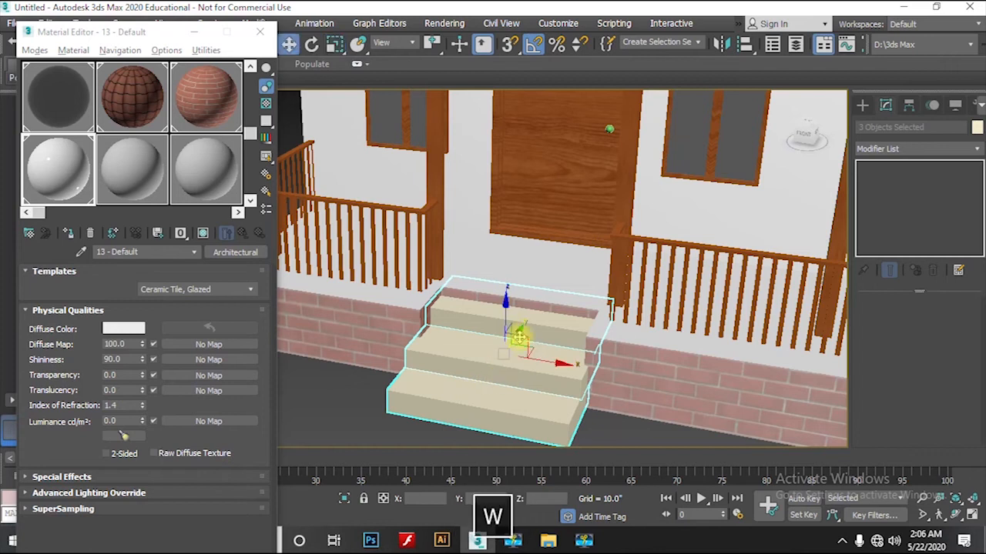
{"action": "left_click_drag", "start_coordinate": [520, 329], "coordinate": [513, 336]}
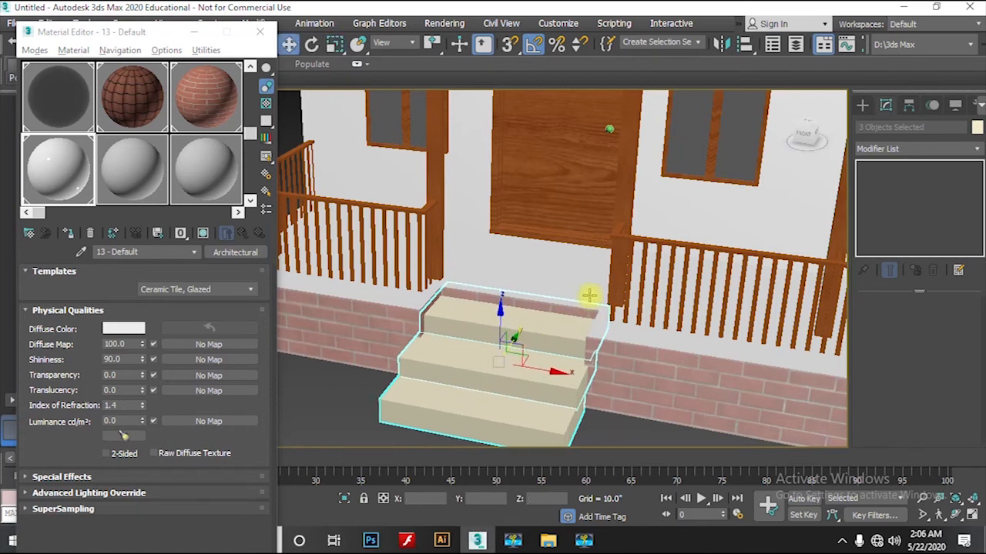
{"action": "left_click", "coordinate": [69, 233]}
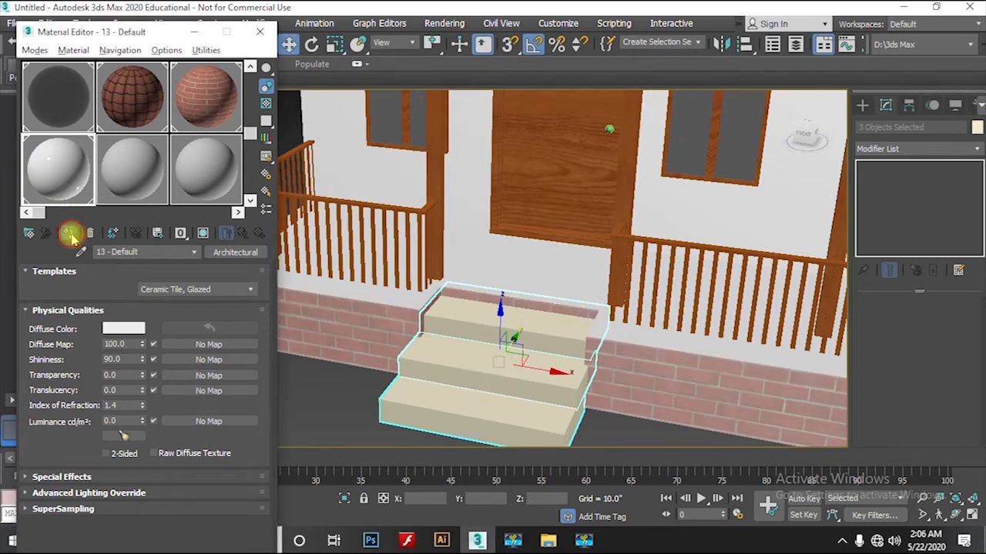
{"action": "left_click", "coordinate": [264, 42]}
Select both parts of the door knob and change the unused 14 - Default material to the Architectural type.
{"action": "middle_click_drag", "start_coordinate": [552, 163], "coordinate": [541, 299], "text": "alt"}
{"action": "scroll", "coordinate": [508, 158], "scroll_direction": "up", "scroll_amount": 2}
{"action": "scroll", "coordinate": [544, 224], "scroll_direction": "up", "scroll_amount": 4}
{"action": "left_click", "coordinate": [457, 234]}
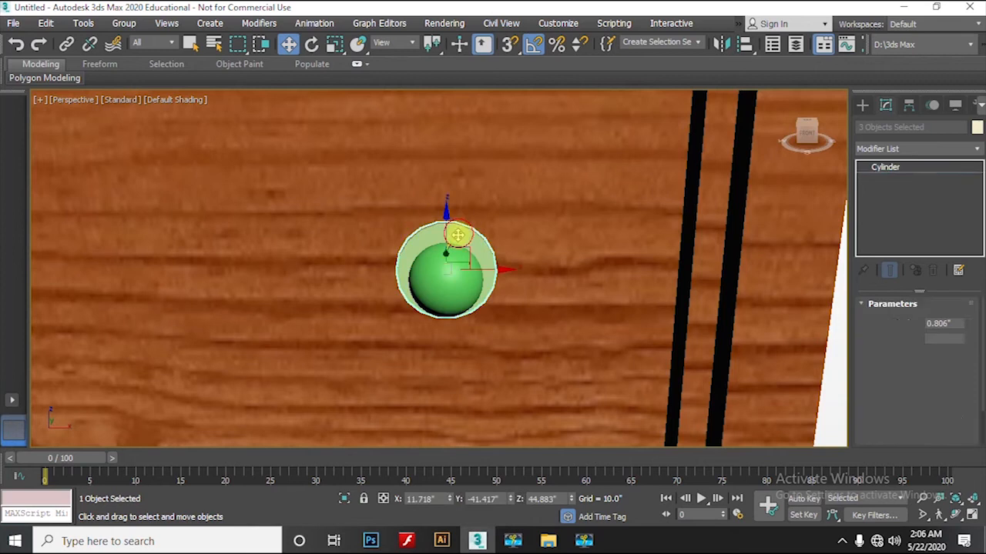
{"action": "left_click", "coordinate": [429, 278], "text": "ctrl"}
{"action": "key", "text": "m"}
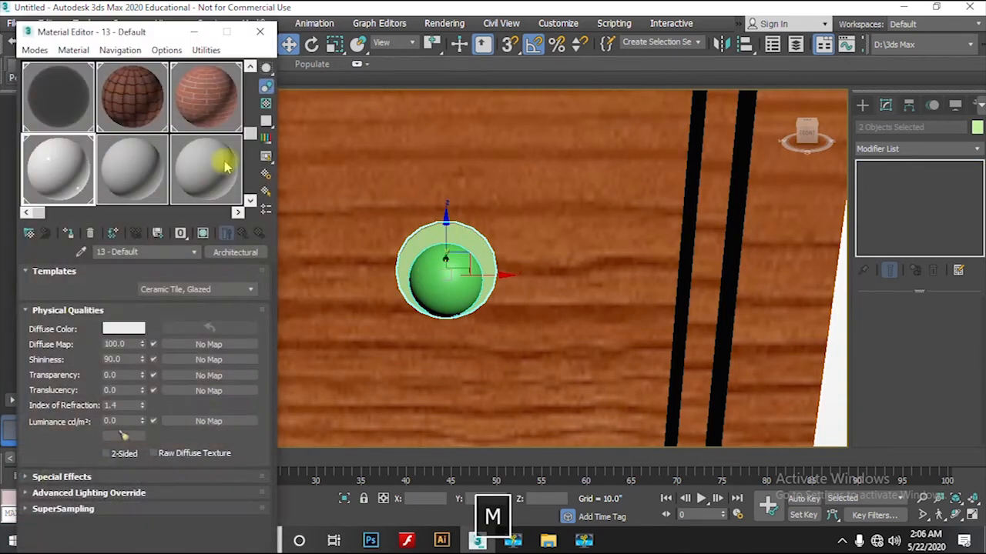
{"action": "left_click", "coordinate": [137, 163]}
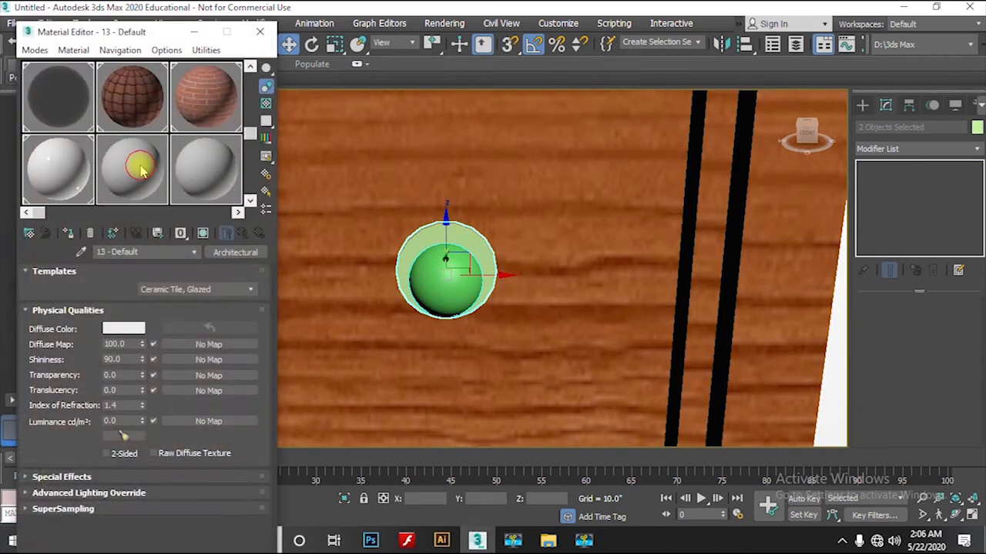
{"action": "left_click", "coordinate": [233, 252]}
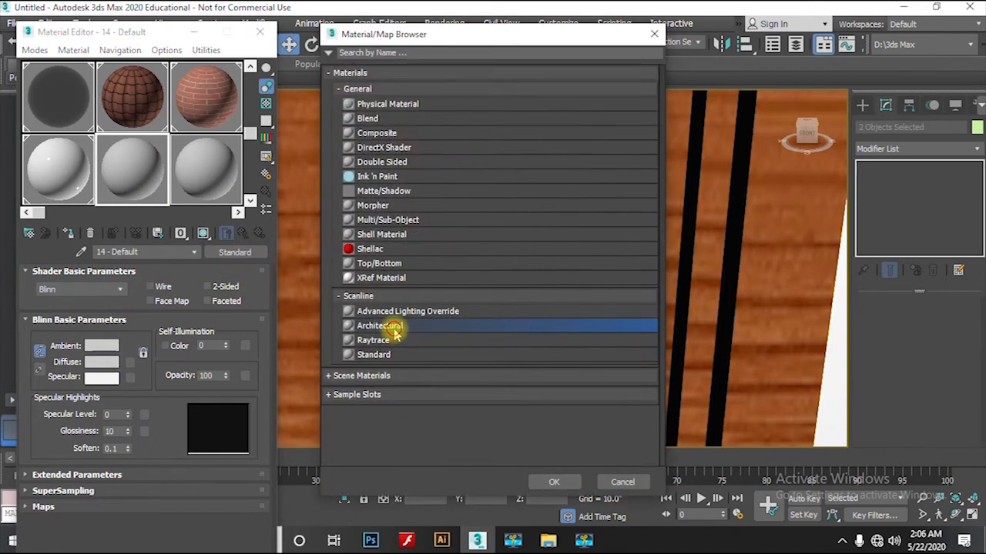
{"action": "double_click", "coordinate": [396, 325]}
Give the 14 - Default material the Metal - Flat template and a light diffuse color of RGB 232, 232, 232.
{"action": "left_click", "coordinate": [248, 290]}
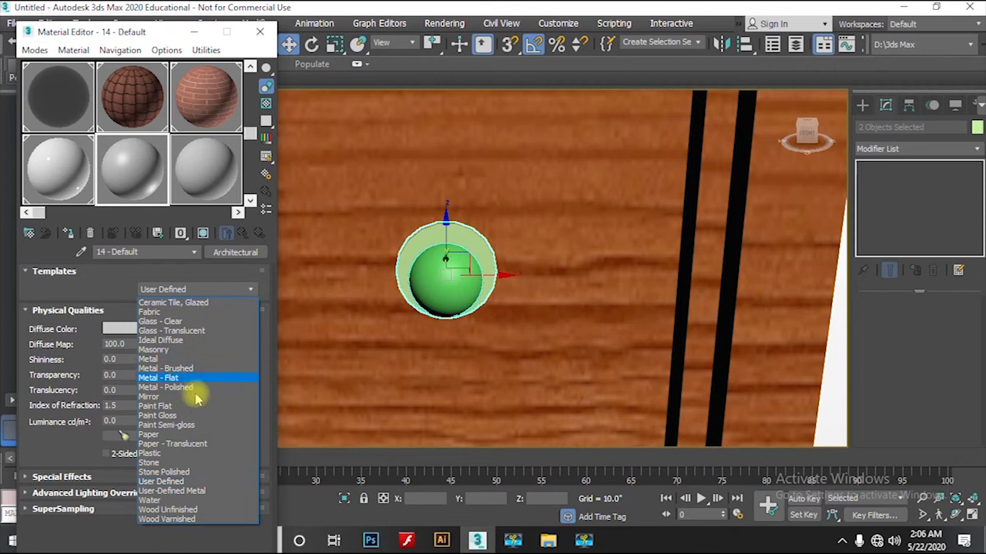
{"action": "left_click", "coordinate": [183, 378]}
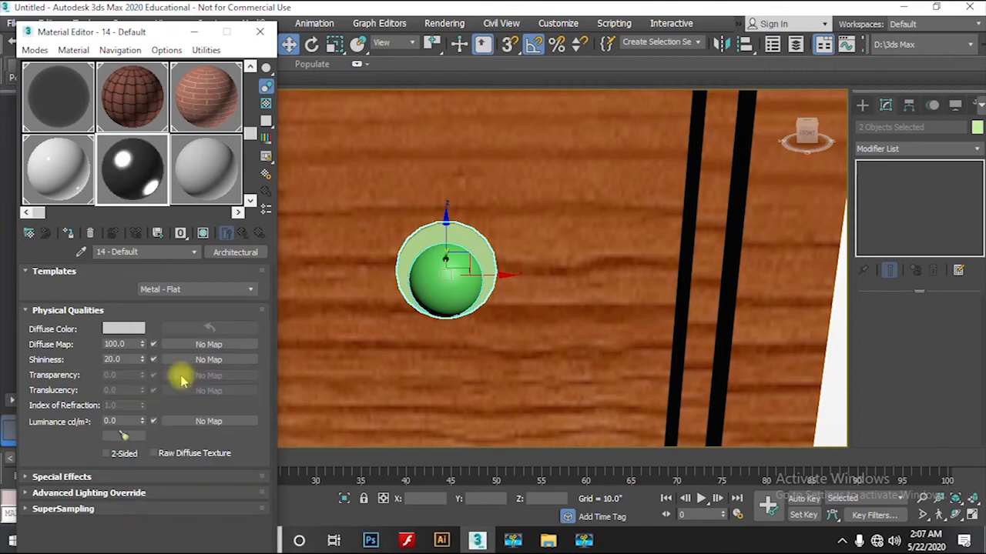
{"action": "left_click", "coordinate": [133, 326]}
{"action": "left_click_drag", "start_coordinate": [424, 163], "coordinate": [424, 195]}
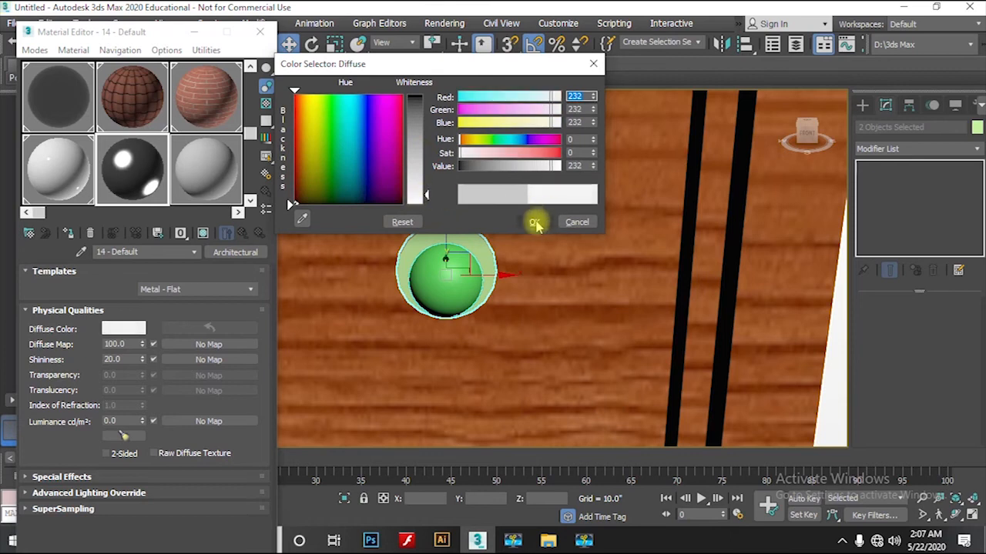
{"action": "left_click", "coordinate": [534, 222]}
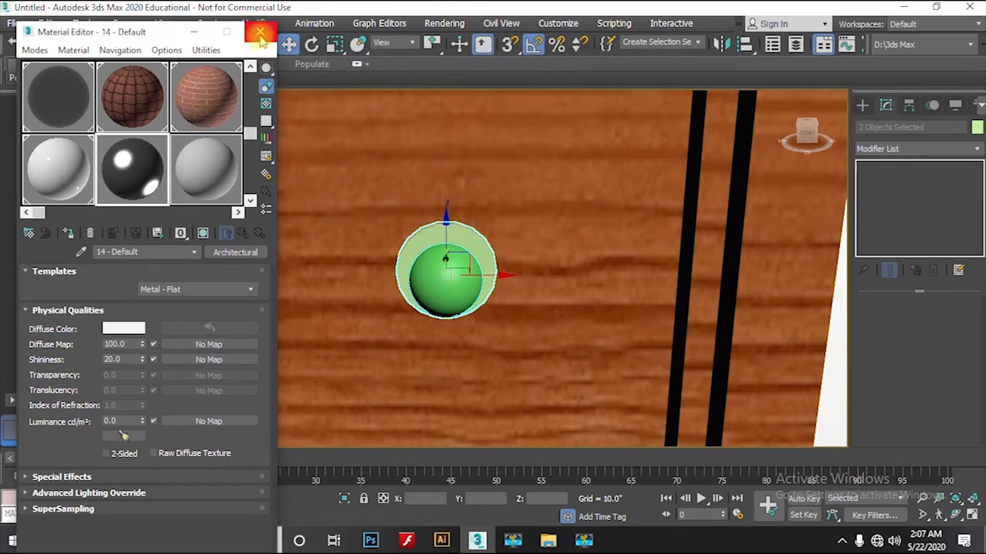
Assign the Metal - Flat material to the two selected door knob parts.
{"action": "left_click", "coordinate": [261, 34]}
{"action": "scroll", "coordinate": [542, 369], "scroll_direction": "down", "scroll_amount": 8, "text": "alt"}
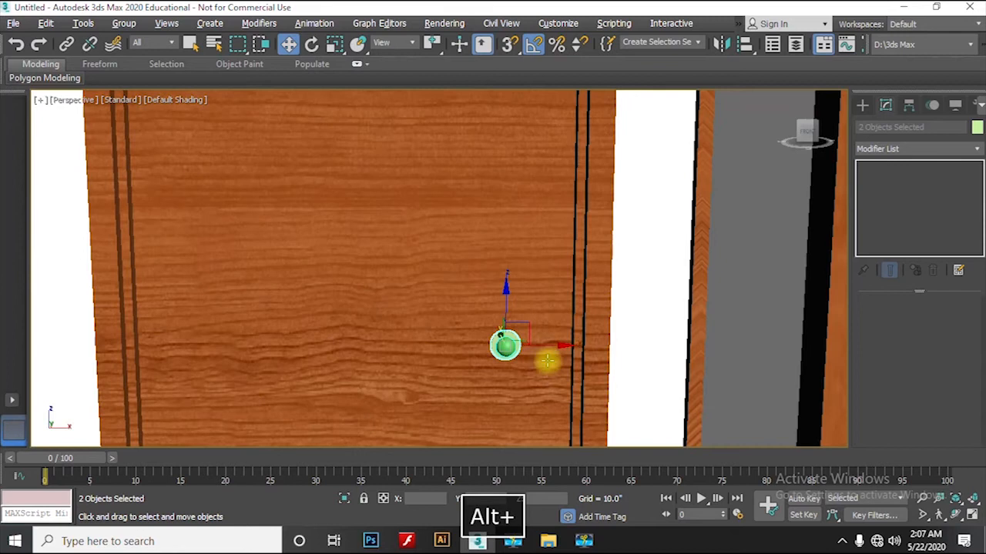
{"action": "key", "text": "m"}
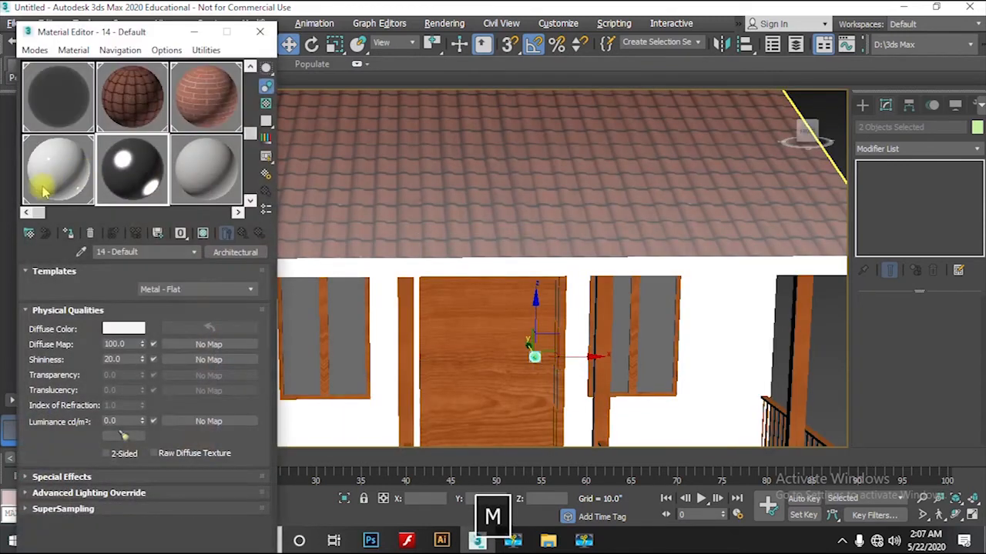
{"action": "left_click", "coordinate": [261, 32]}
Select the plane carrying the reference house picture beside the model and delete it.
{"action": "scroll", "coordinate": [366, 206], "scroll_direction": "down", "scroll_amount": 6, "text": "alt"}
{"action": "left_click", "coordinate": [516, 228]}
{"action": "middle_click_drag", "start_coordinate": [541, 275], "coordinate": [535, 222], "text": "alt"}
{"action": "left_click", "coordinate": [583, 251]}
{"action": "middle_click_drag", "start_coordinate": [583, 251], "coordinate": [496, 304], "text": "alt"}
{"action": "scroll", "coordinate": [565, 243], "scroll_direction": "up", "scroll_amount": 2}
{"action": "middle_click_drag", "start_coordinate": [562, 249], "coordinate": [336, 236], "text": "alt"}
{"action": "scroll", "coordinate": [519, 239], "scroll_direction": "up", "scroll_amount": 3}
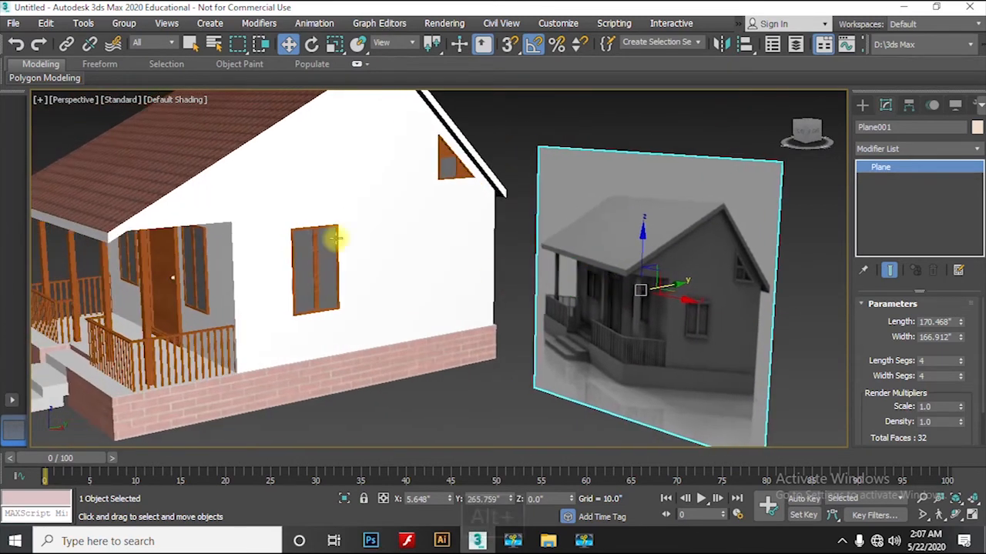
{"action": "scroll", "coordinate": [558, 319], "scroll_direction": "down", "scroll_amount": 3}
{"action": "left_click", "coordinate": [560, 388]}
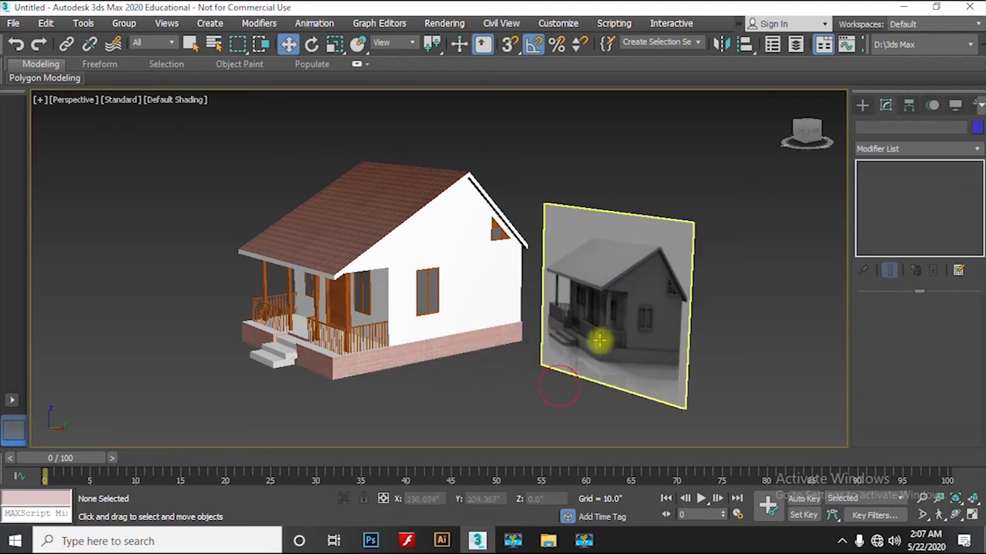
{"action": "left_click", "coordinate": [623, 286]}
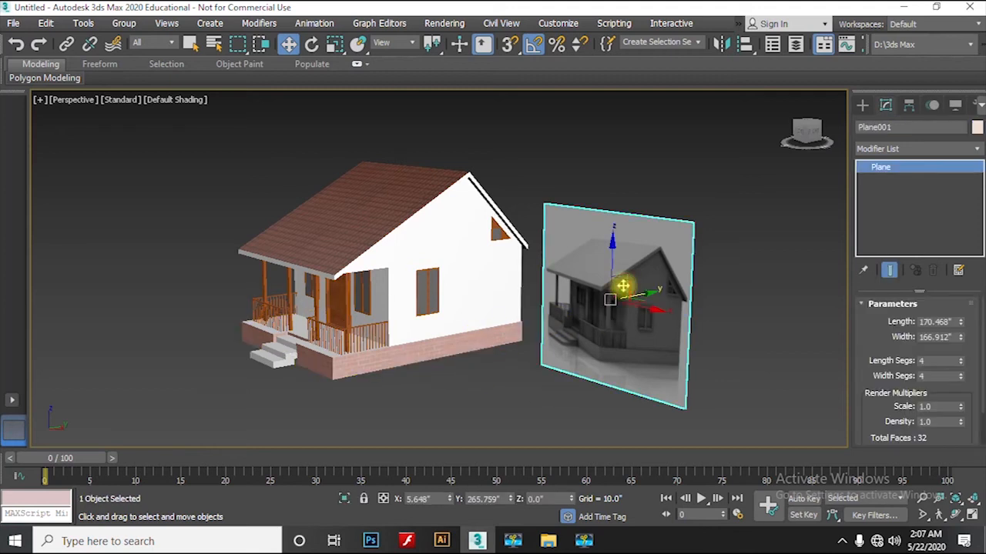
{"action": "key", "text": "Delete"}
Create a Standard Skylight on the ground beside the house and enable its Cast Shadows option.
{"action": "left_click", "coordinate": [861, 103]}
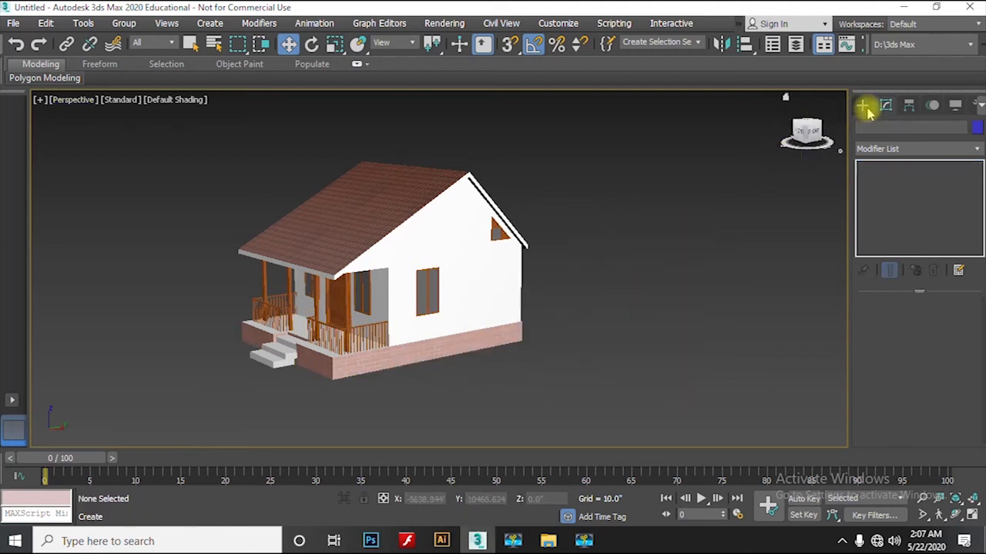
{"action": "middle_click_drag", "start_coordinate": [602, 254], "coordinate": [523, 244], "text": "alt"}
{"action": "scroll", "coordinate": [473, 261], "scroll_direction": "up", "scroll_amount": 3}
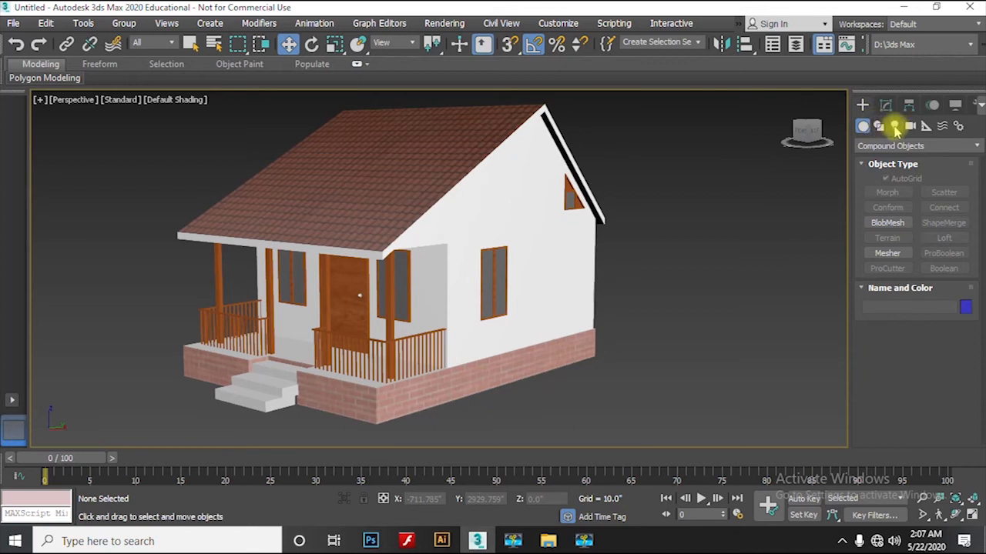
{"action": "left_click", "coordinate": [895, 128]}
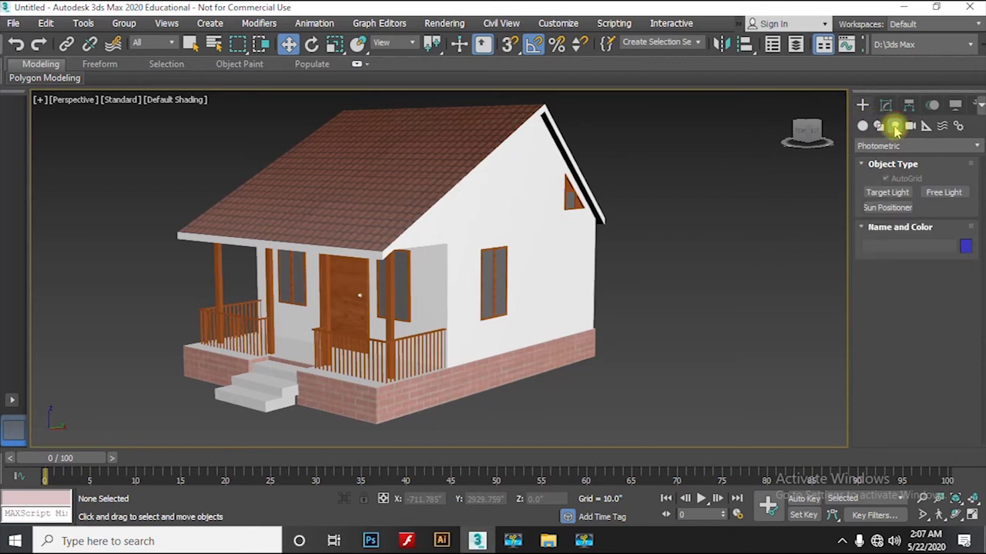
{"action": "left_click", "coordinate": [900, 146]}
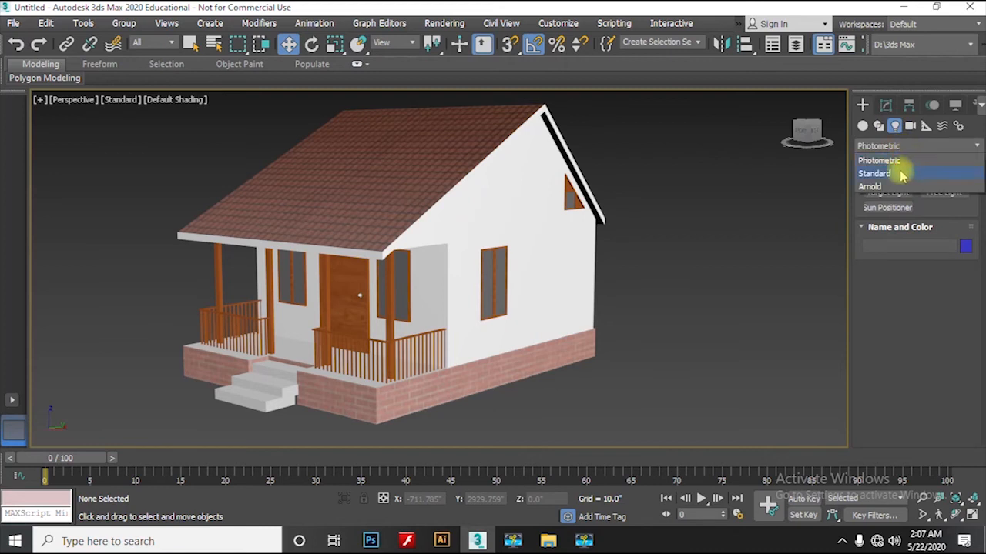
{"action": "left_click", "coordinate": [937, 174]}
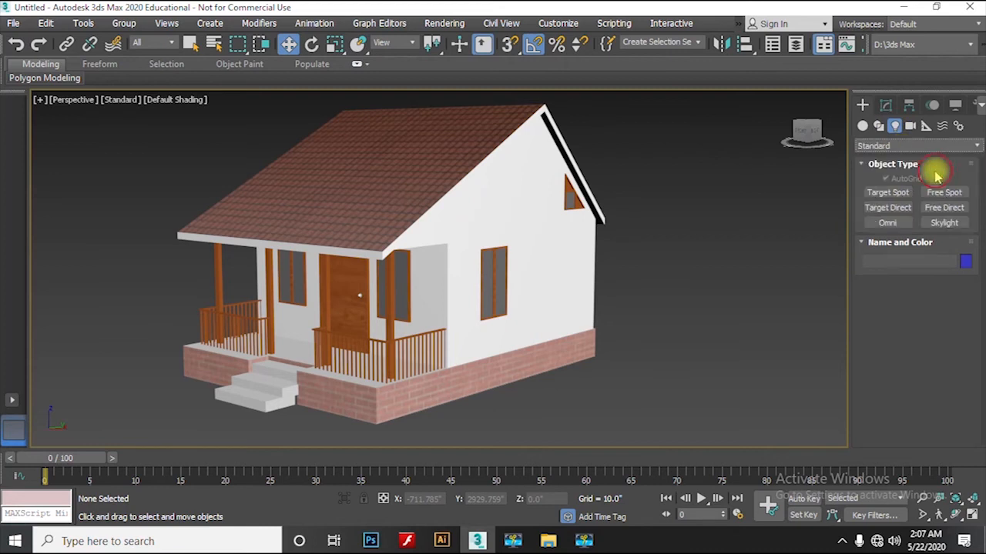
{"action": "left_click", "coordinate": [946, 223]}
{"action": "middle_click_drag", "start_coordinate": [748, 220], "coordinate": [553, 311], "text": "alt"}
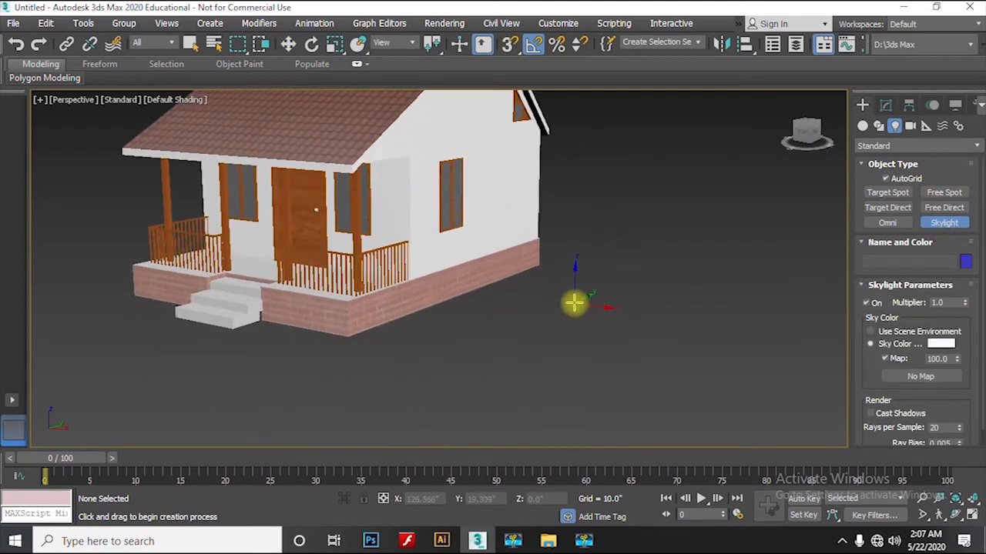
{"action": "left_click", "coordinate": [575, 303]}
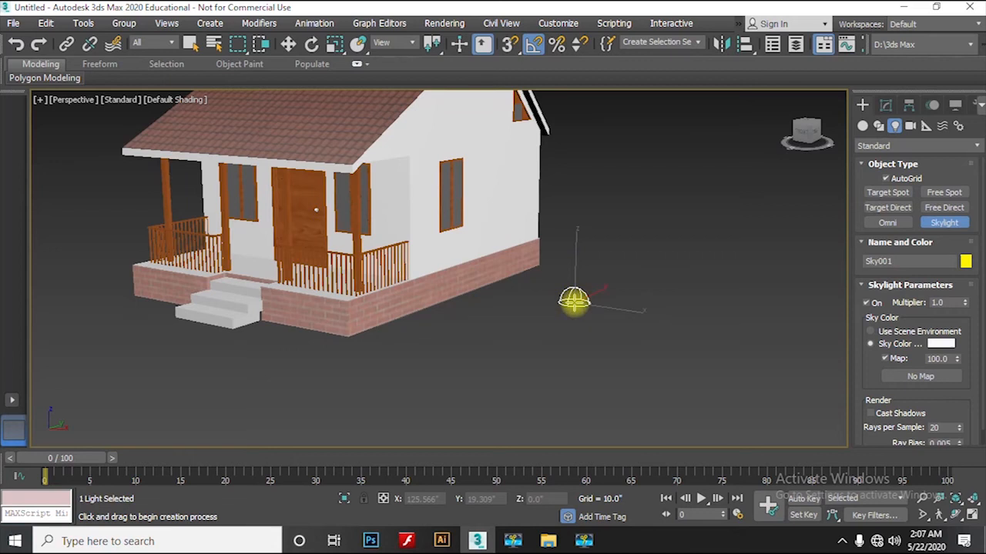
{"action": "right_click", "coordinate": [575, 302]}
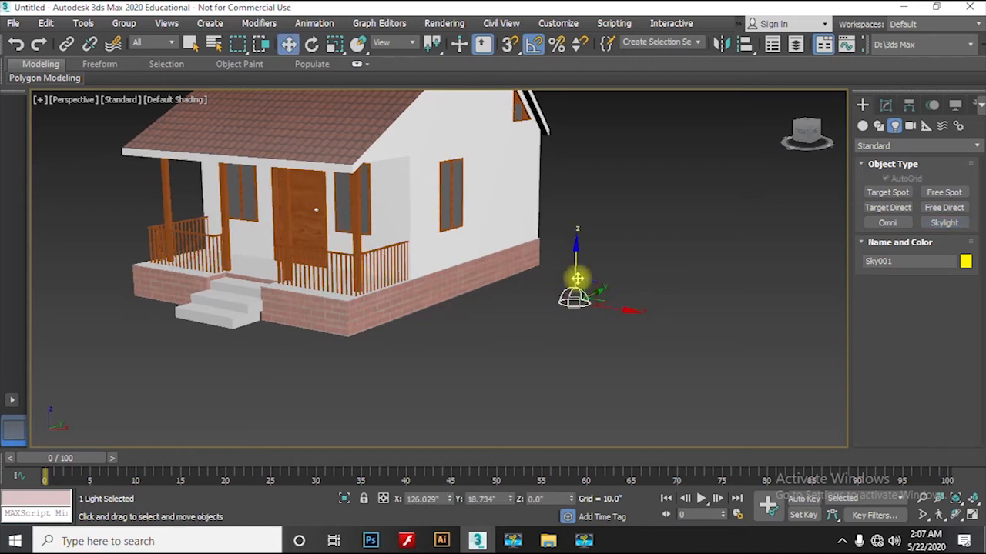
{"action": "left_click", "coordinate": [889, 105]}
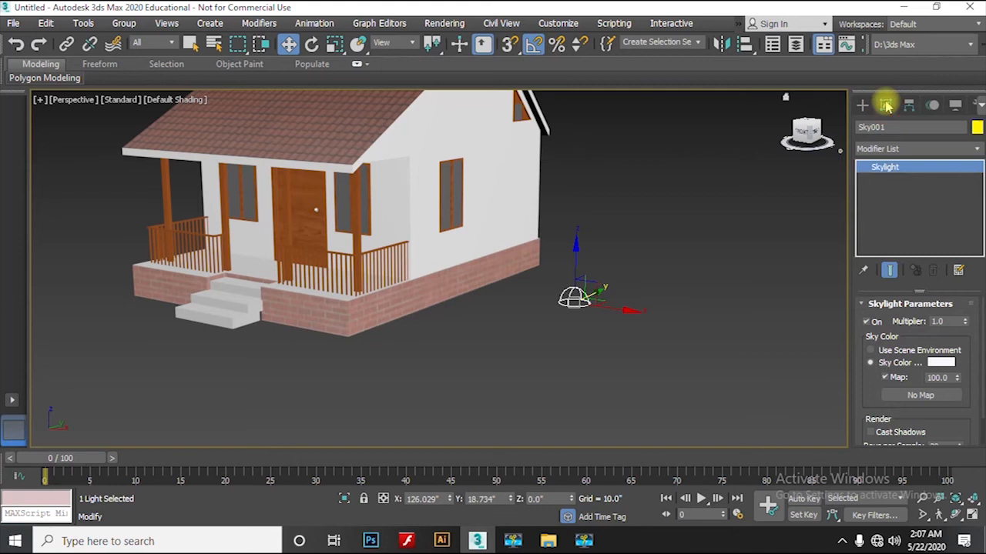
{"action": "scroll", "coordinate": [911, 375], "scroll_direction": "down", "scroll_amount": 2}
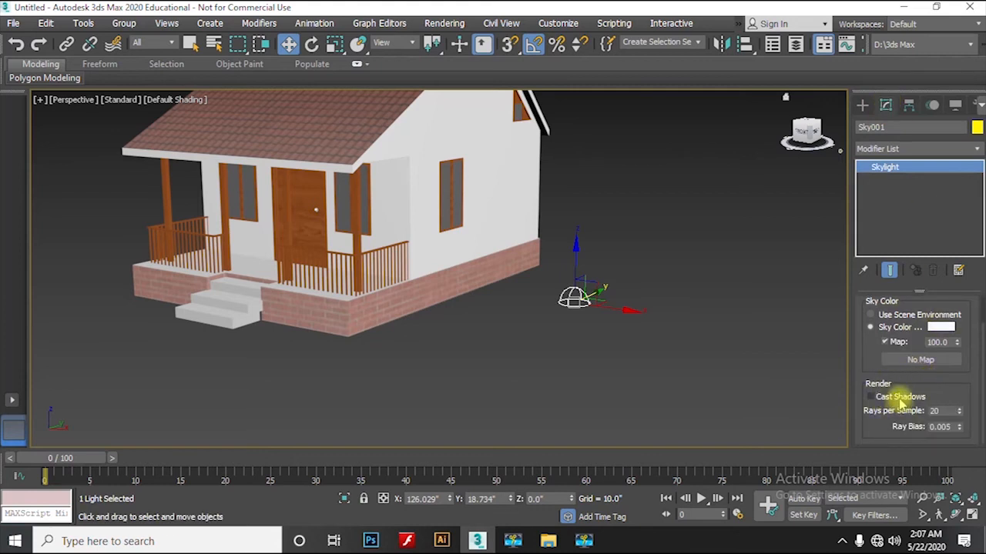
Show safe frames in the perspective view with the whole house framed, and render a test image.
{"action": "middle_click_drag", "start_coordinate": [480, 227], "coordinate": [638, 188], "text": "alt"}
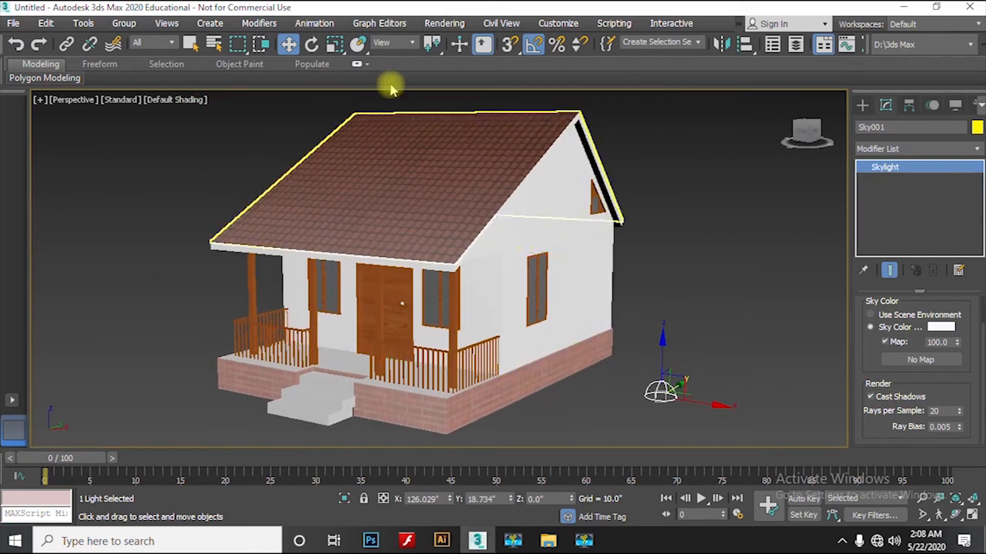
{"action": "scroll", "coordinate": [436, 202], "scroll_direction": "up", "scroll_amount": 3}
{"action": "middle_click_drag", "start_coordinate": [469, 211], "coordinate": [484, 159]}
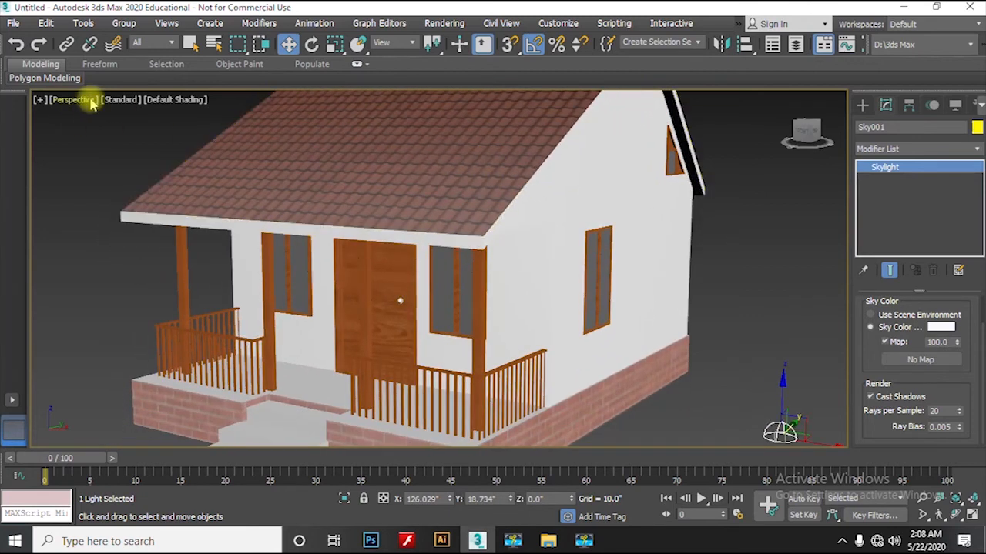
{"action": "left_click", "coordinate": [64, 102]}
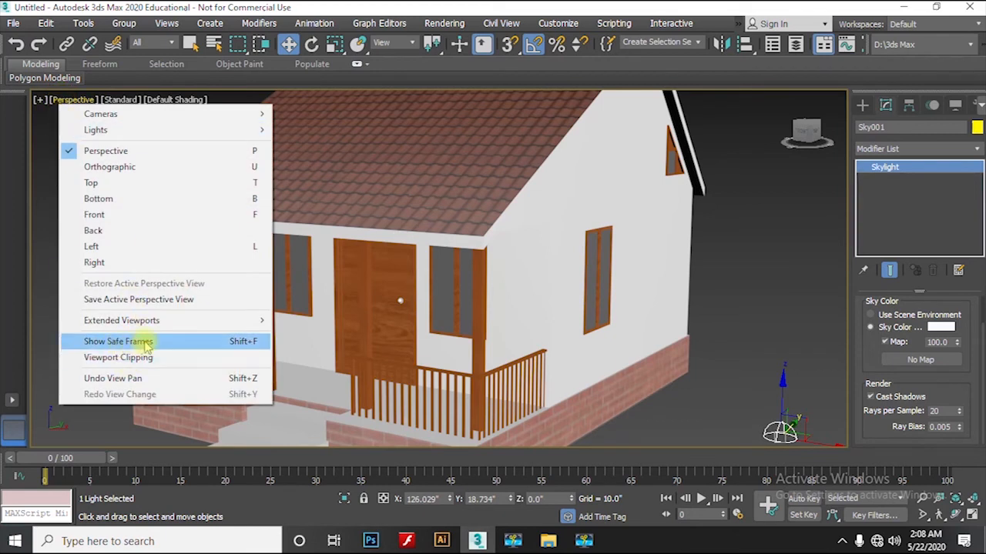
{"action": "left_click", "coordinate": [146, 344]}
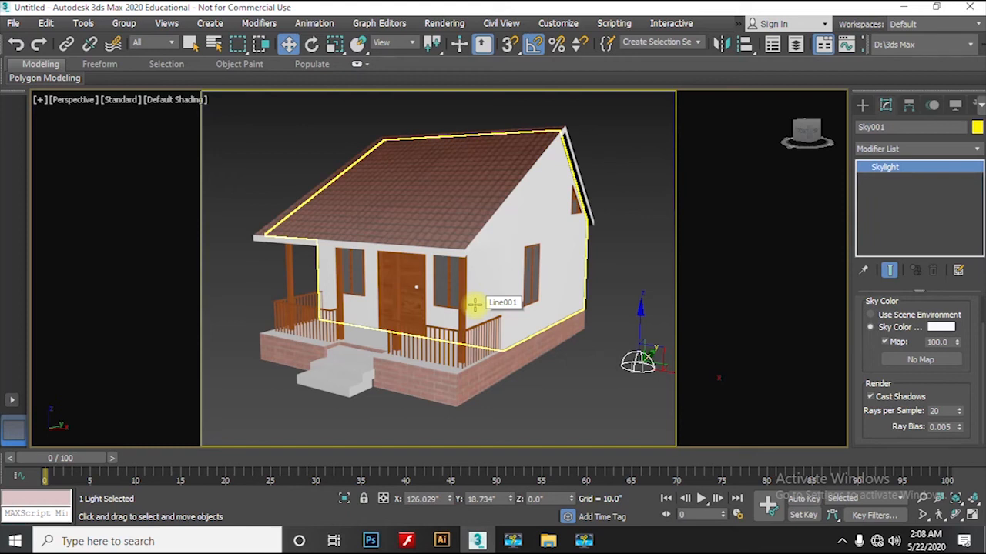
{"action": "key", "text": "shift+q"}
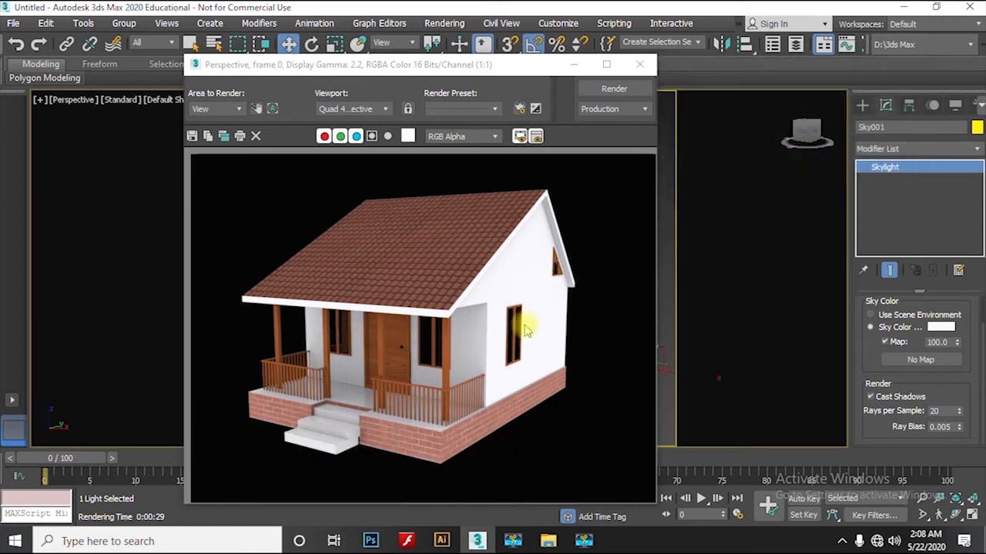
{"action": "left_click", "coordinate": [639, 64]}
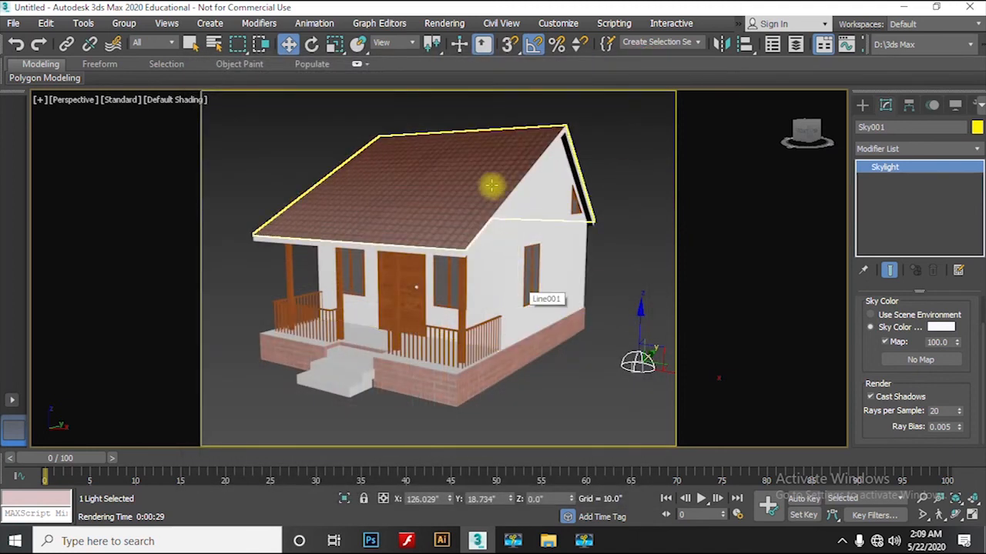
Change the environment's background color from black to a mid grey and render the perspective view again.
{"action": "left_click", "coordinate": [447, 24]}
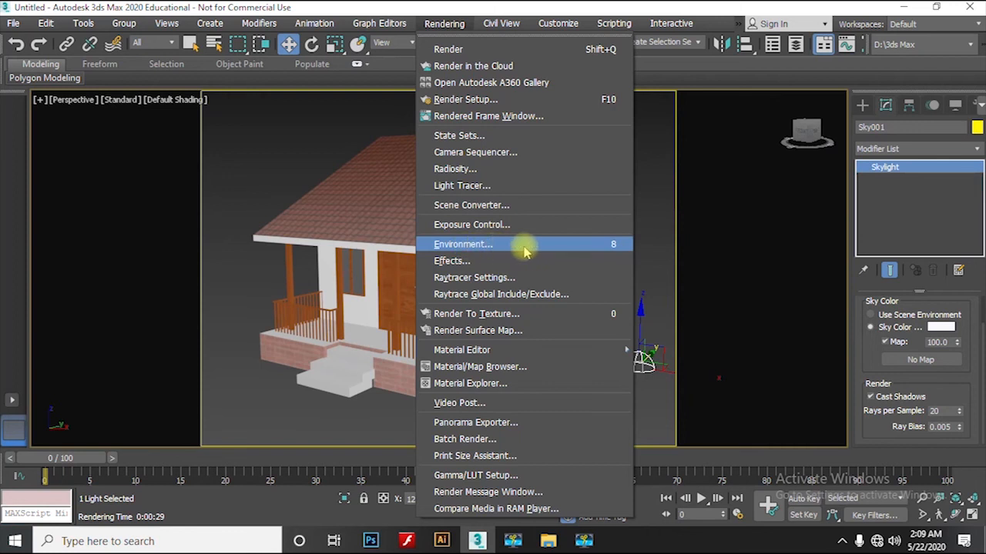
{"action": "left_click", "coordinate": [444, 24]}
{"action": "left_click", "coordinate": [444, 24]}
{"action": "left_click", "coordinate": [497, 244]}
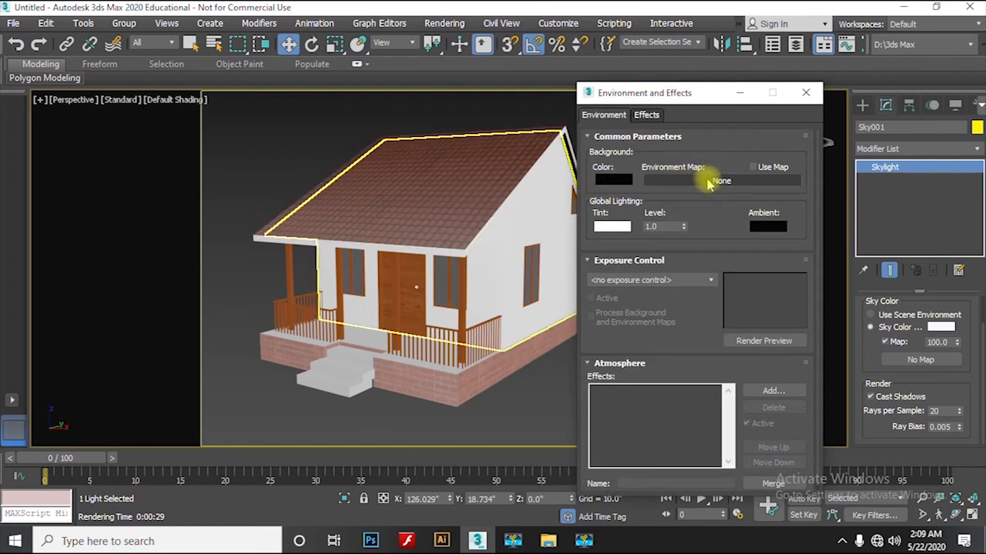
{"action": "left_click", "coordinate": [615, 181]}
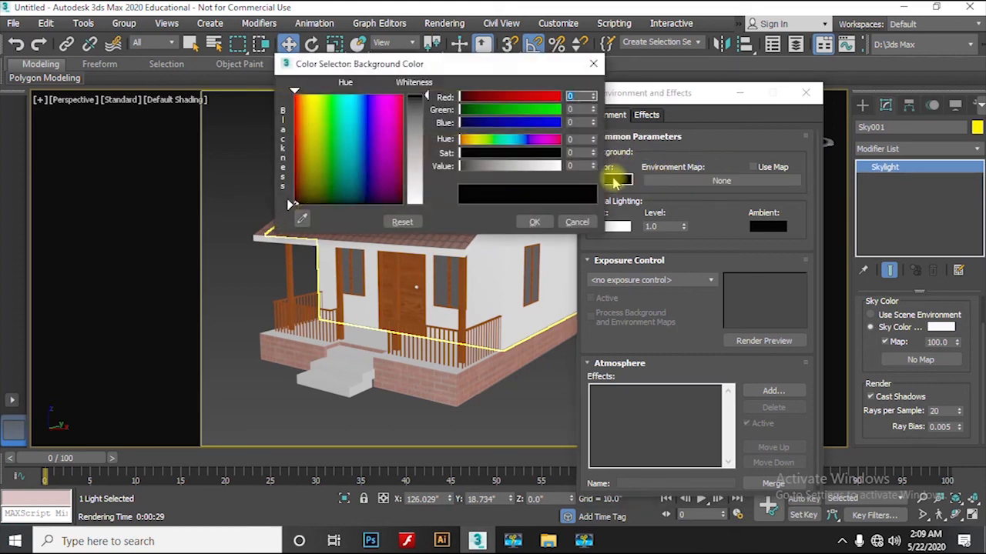
{"action": "left_click_drag", "start_coordinate": [428, 95], "coordinate": [429, 121]}
{"action": "left_click", "coordinate": [535, 222]}
{"action": "left_click", "coordinate": [806, 93]}
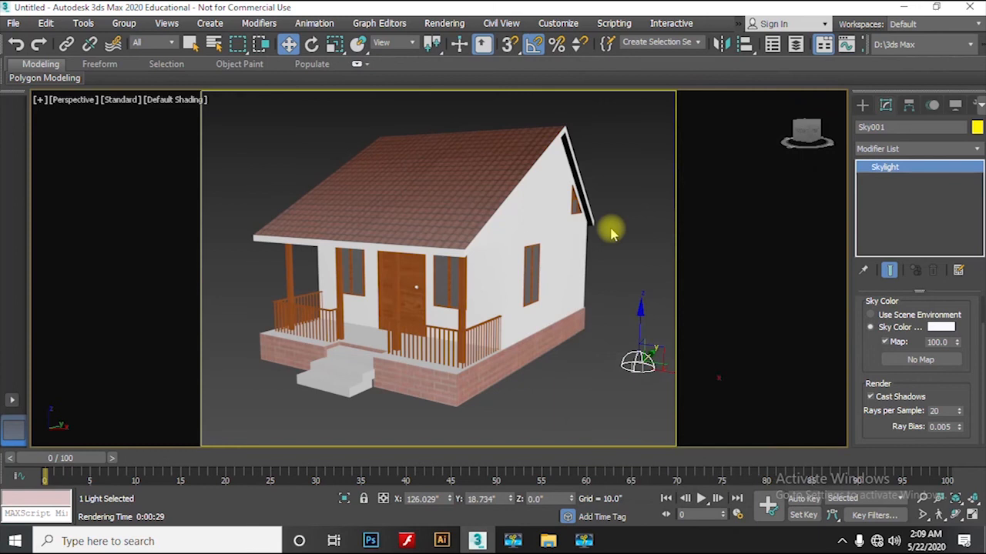
{"action": "key", "text": "shift+q"}
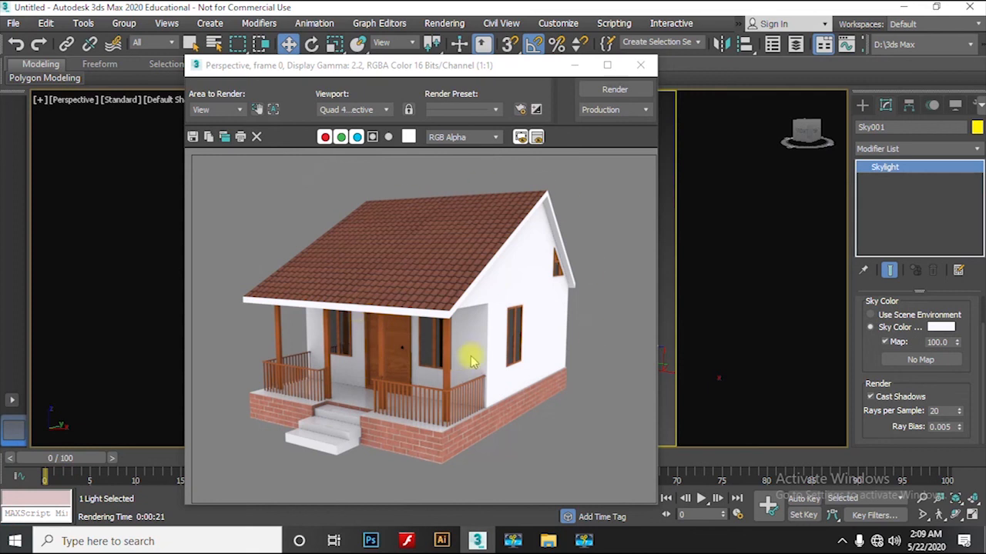
Save the rendered image as a JPEG file named exterior in the exterior folder, with quality 100 and smoothing 0.
{"action": "left_click", "coordinate": [192, 138]}
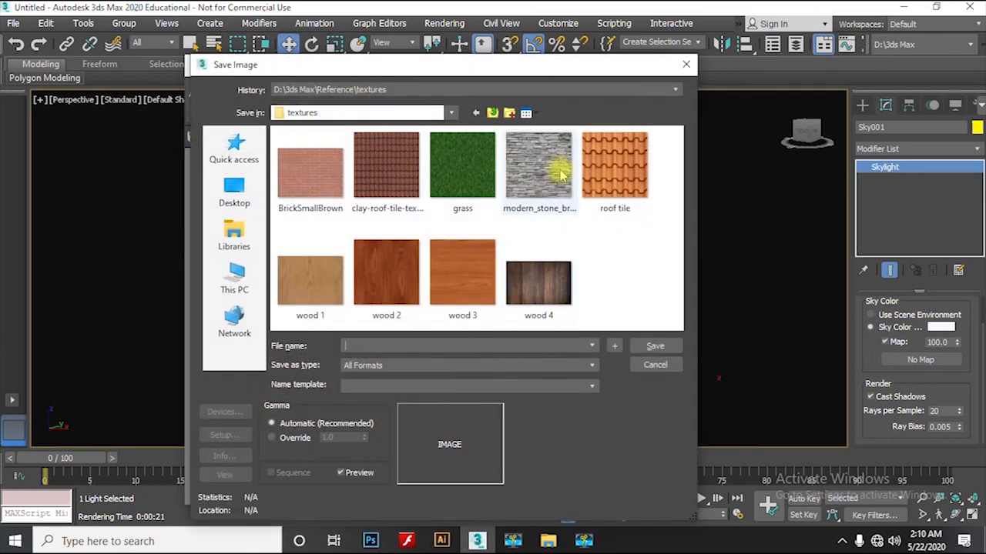
{"action": "left_click", "coordinate": [490, 113]}
{"action": "left_click", "coordinate": [401, 342]}
{"action": "type", "text": "ext"}
{"action": "type", "text": "erior"}
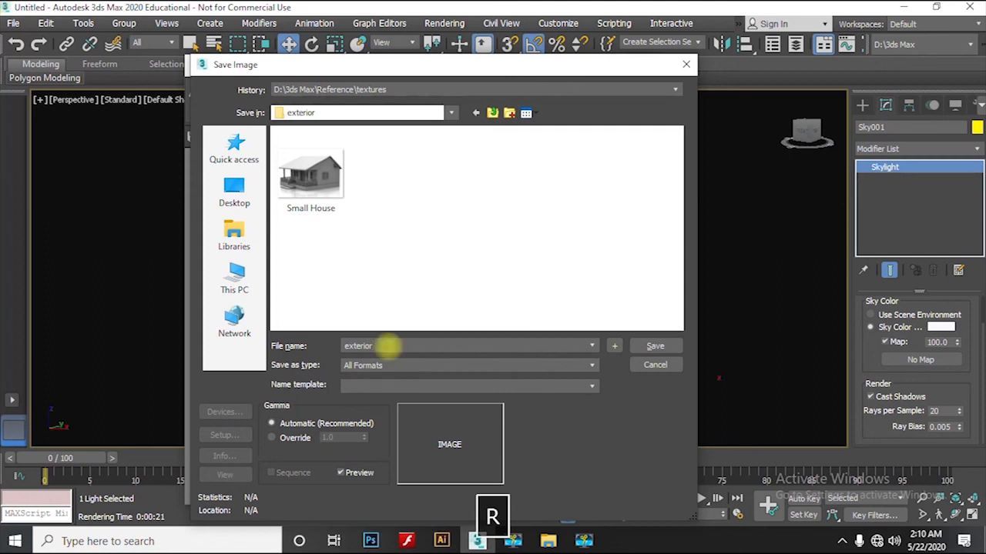
{"action": "left_click", "coordinate": [451, 365]}
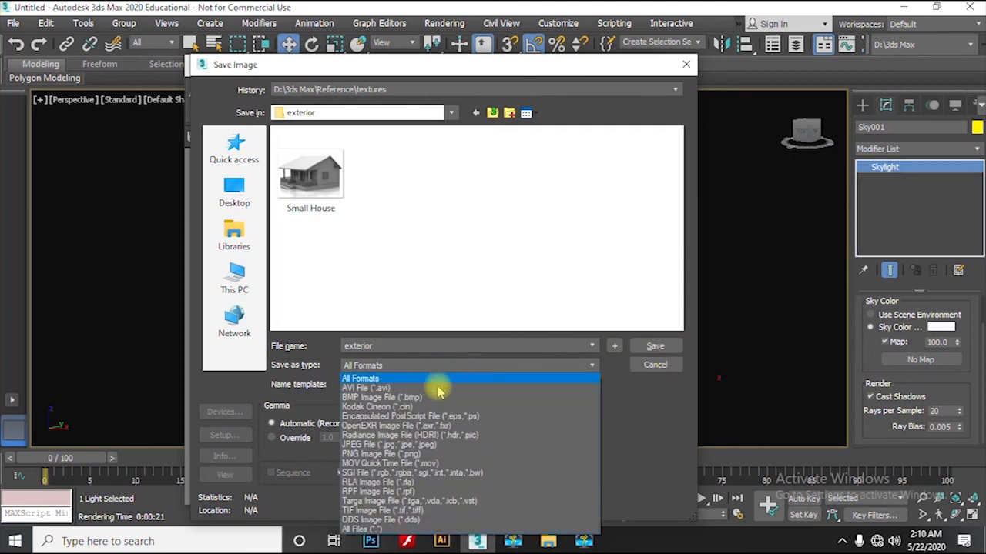
{"action": "left_click", "coordinate": [410, 445]}
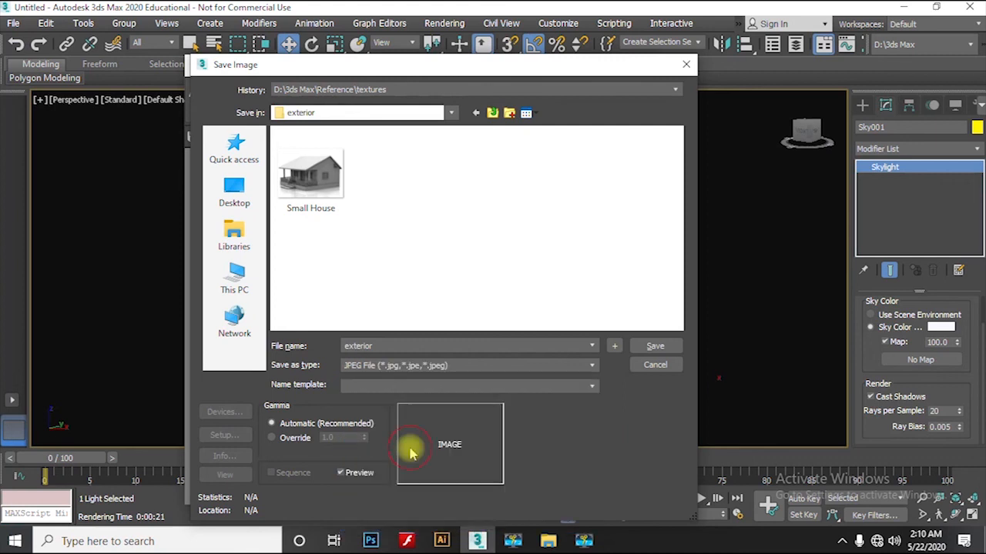
{"action": "left_click", "coordinate": [652, 346]}
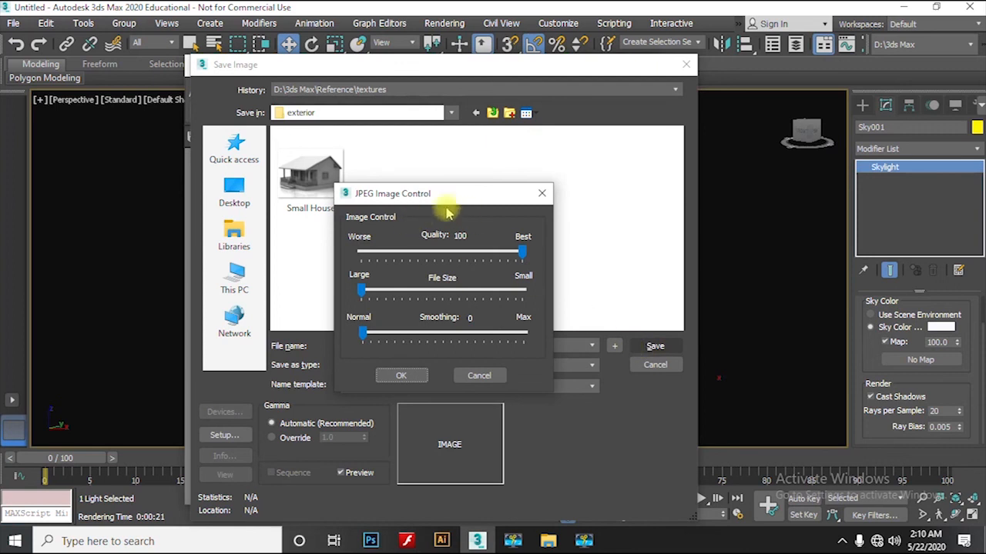
{"action": "left_click_drag", "start_coordinate": [444, 197], "coordinate": [497, 159]}
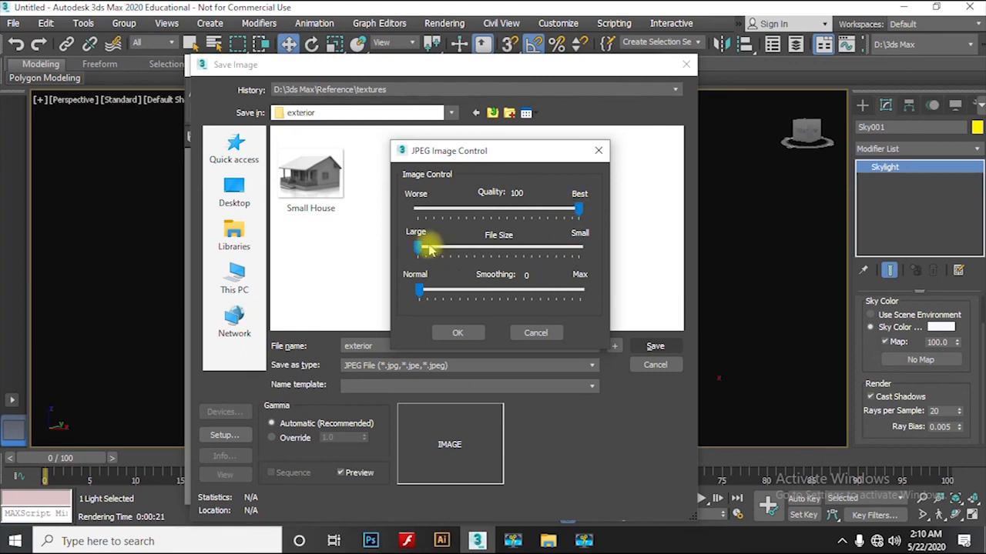
{"action": "left_click", "coordinate": [459, 333]}
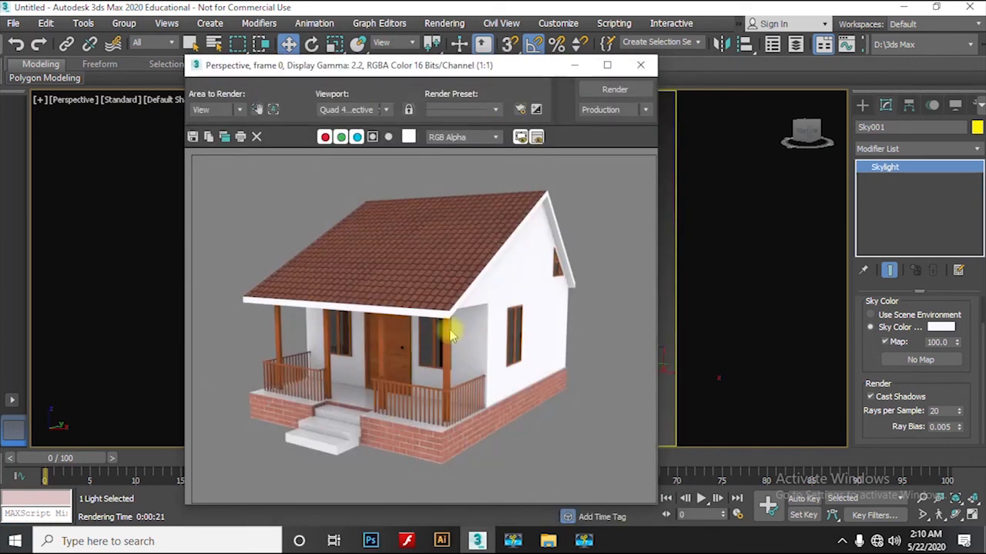